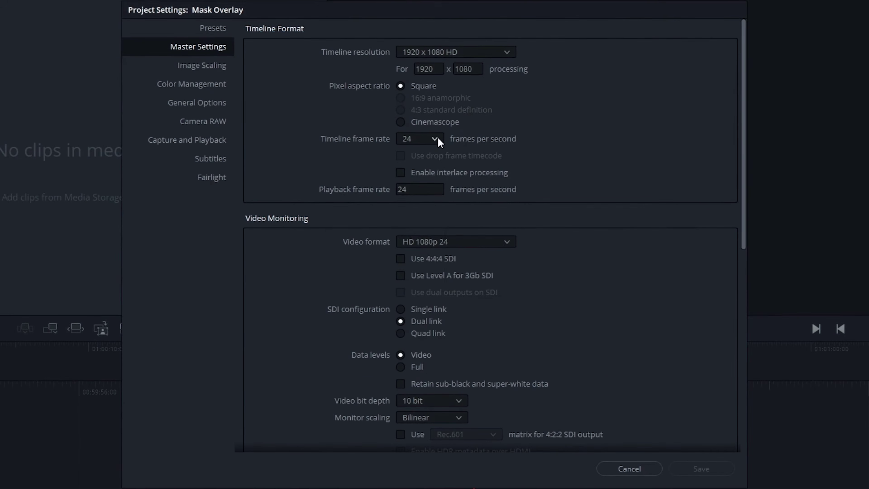
Step: Set the Mask Overlay timeline frame rate to 30 fps and save the project settings
click(435, 139)
click(415, 234)
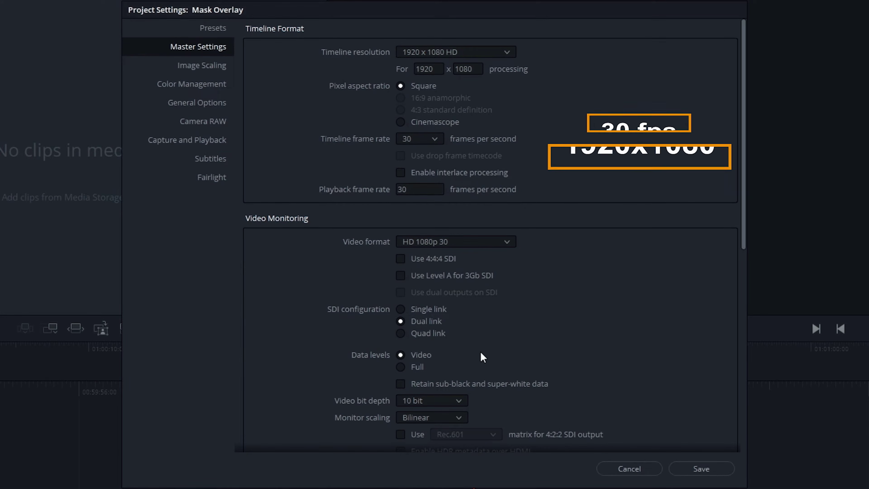
click(690, 466)
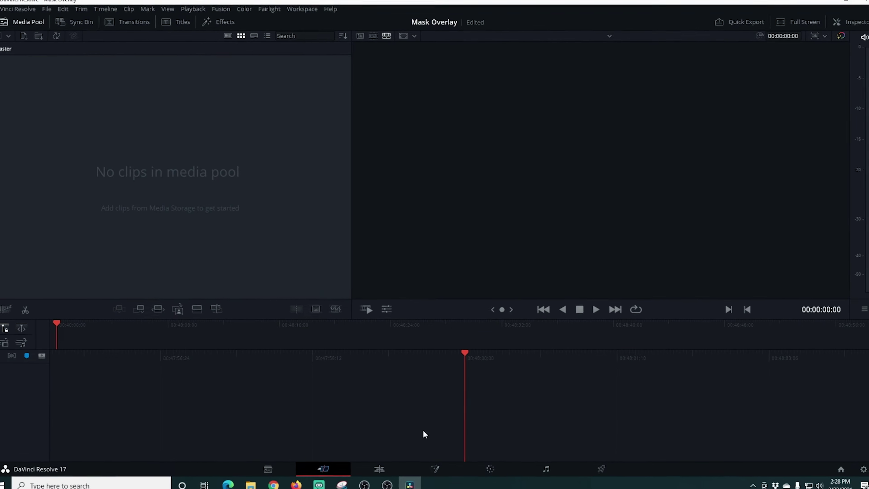
Step: Open the Edit page and import C0044 from the Mask Overlay folder into the media pool
click(379, 465)
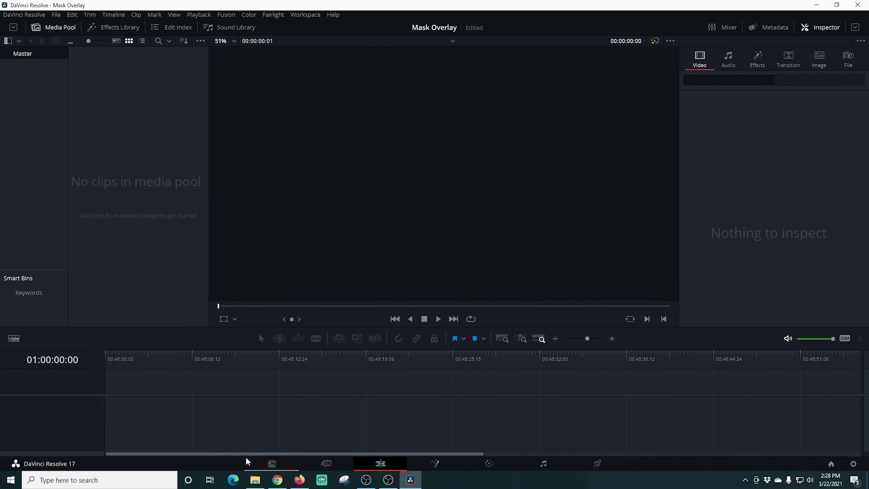
click(259, 480)
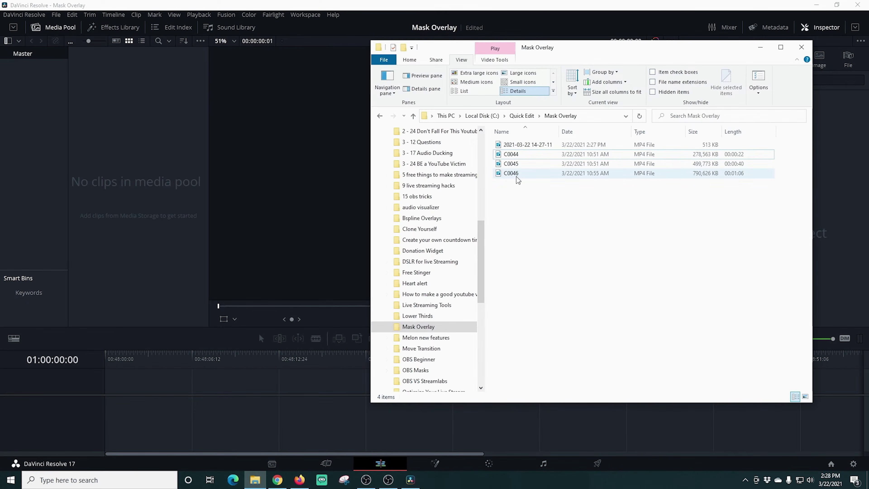
click(509, 158)
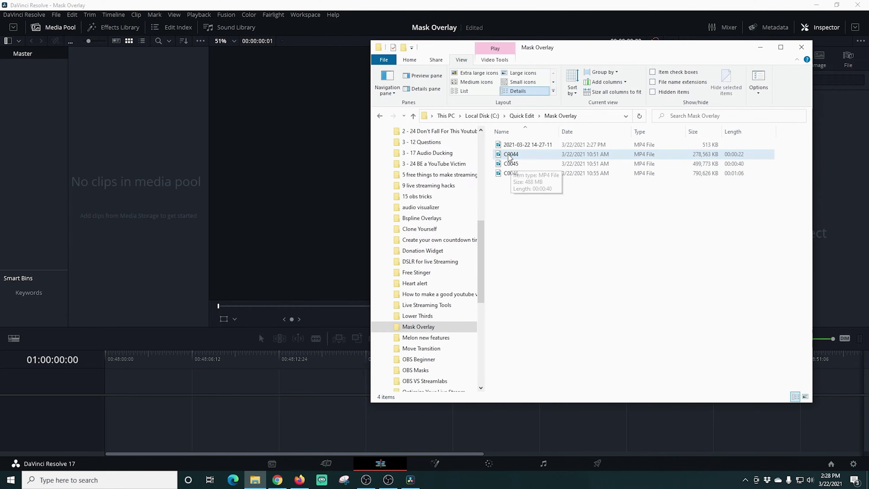
drag(509, 158, 159, 193)
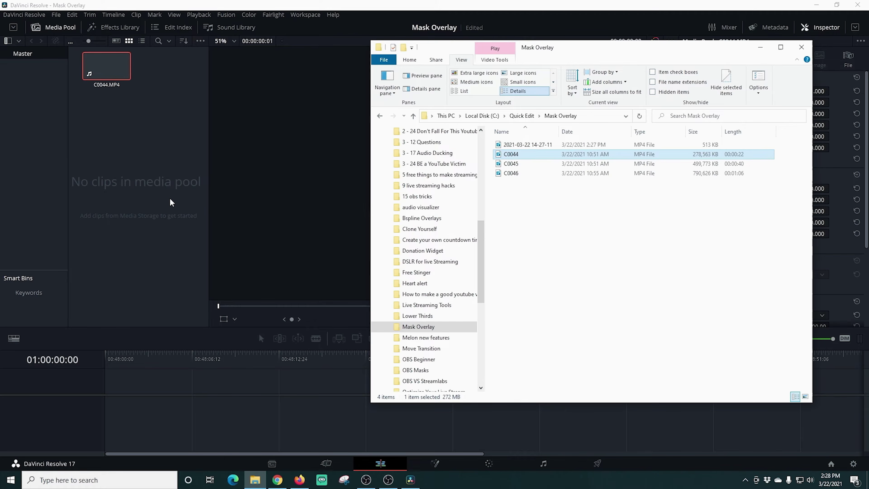
click(163, 204)
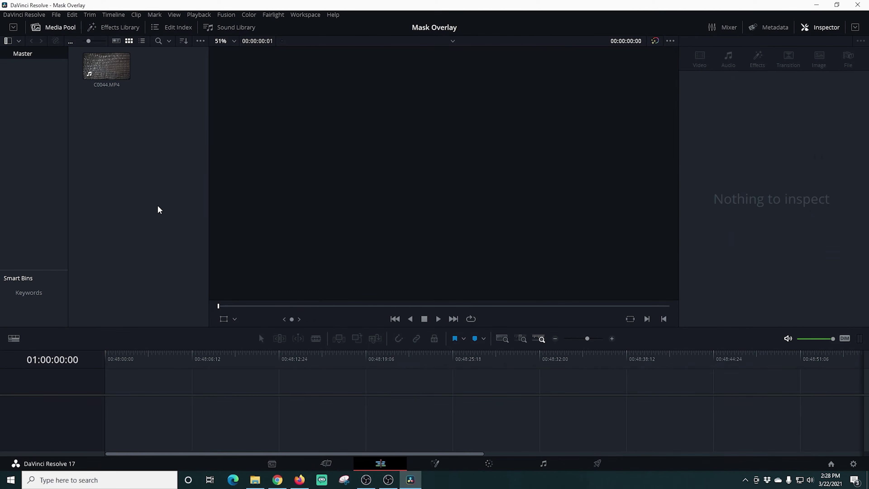
Step: Place C0044.MP4 on Timeline 1 and retime it to 10% speed with Retime Controls
drag(113, 72, 106, 392)
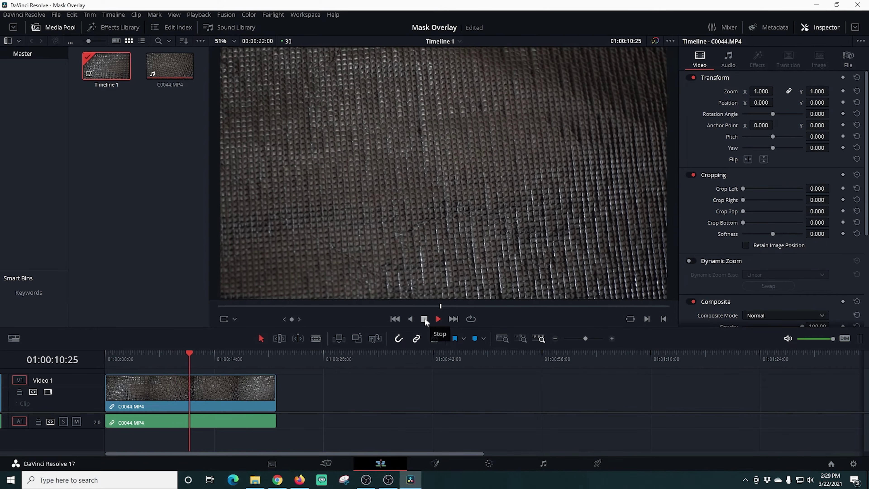
click(424, 319)
right_click(210, 395)
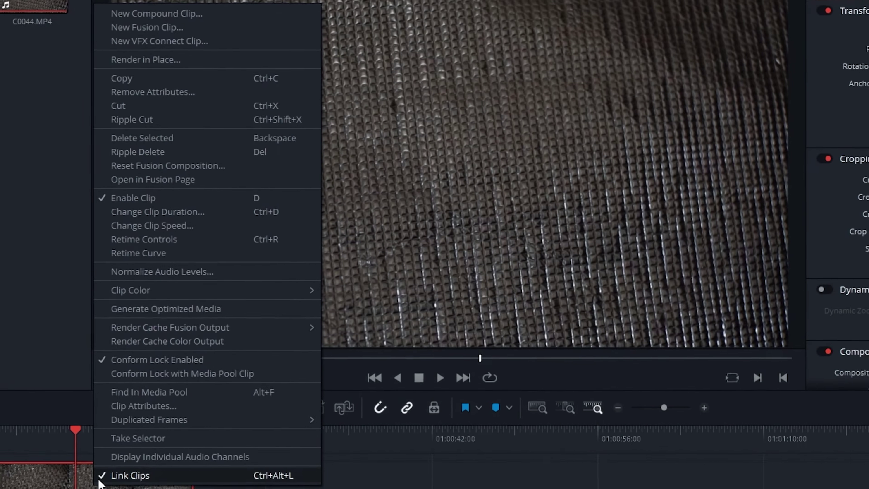
click(167, 241)
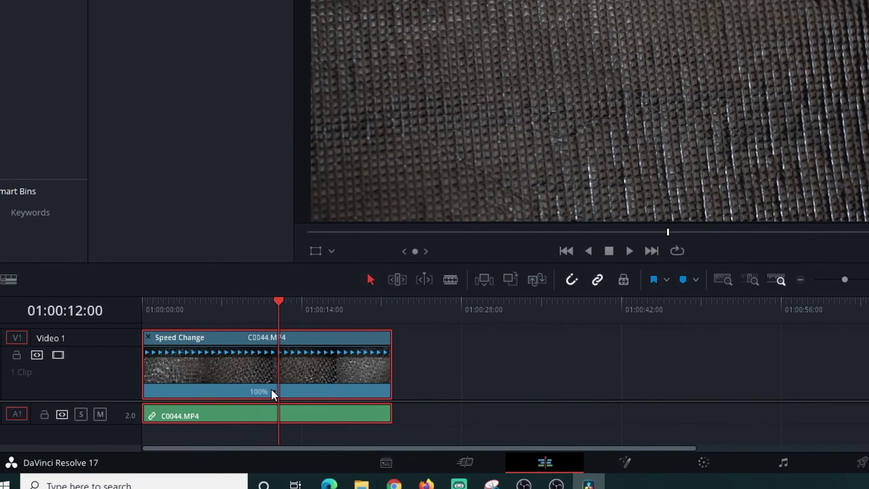
click(273, 391)
mouse_move(295, 394)
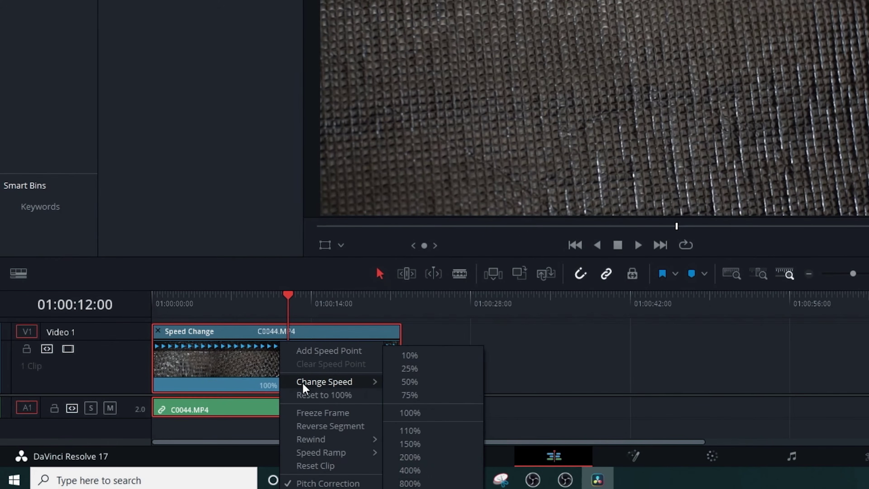
click(423, 353)
click(638, 245)
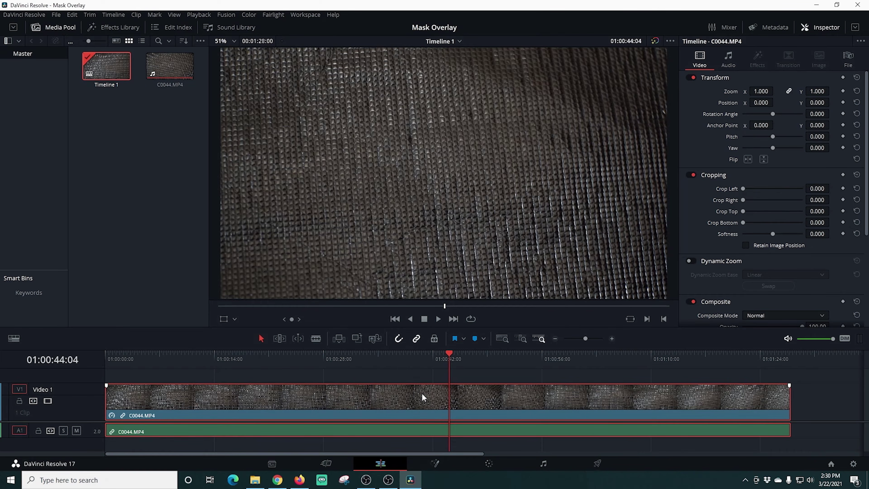
Step: Change the C0044 clip speed to exactly 15% and play it back
right_click(423, 397)
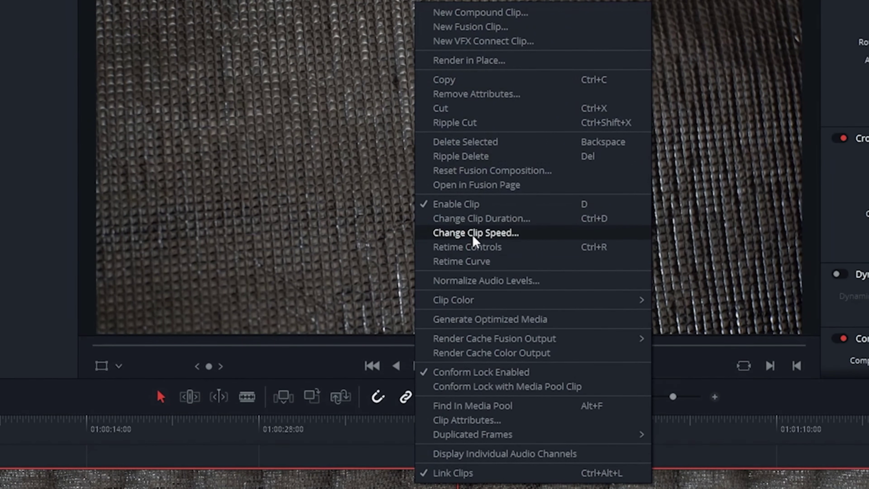
click(472, 234)
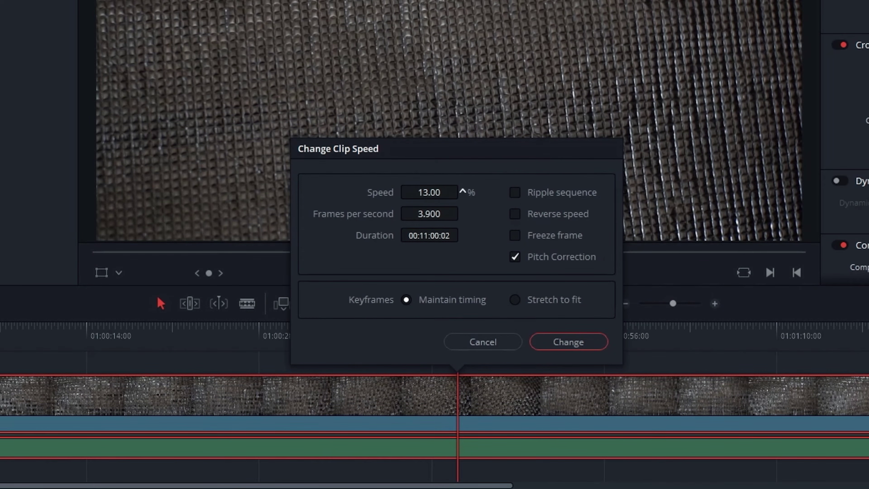
click(561, 342)
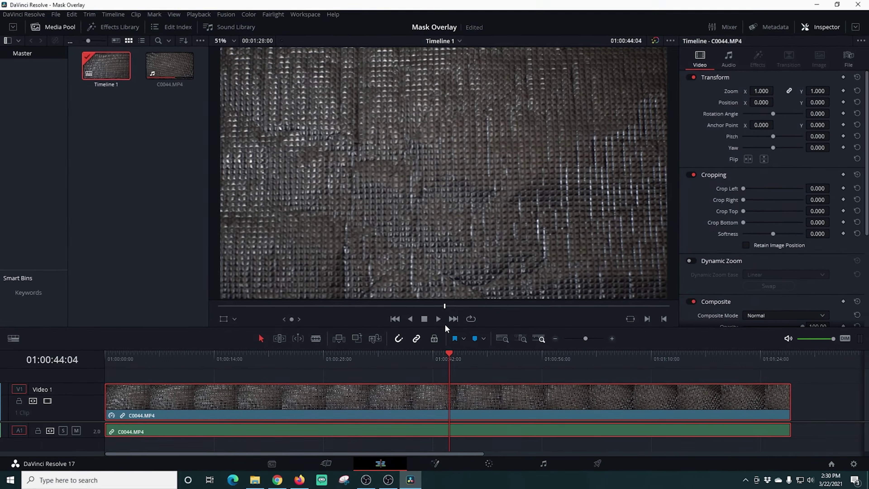
click(439, 319)
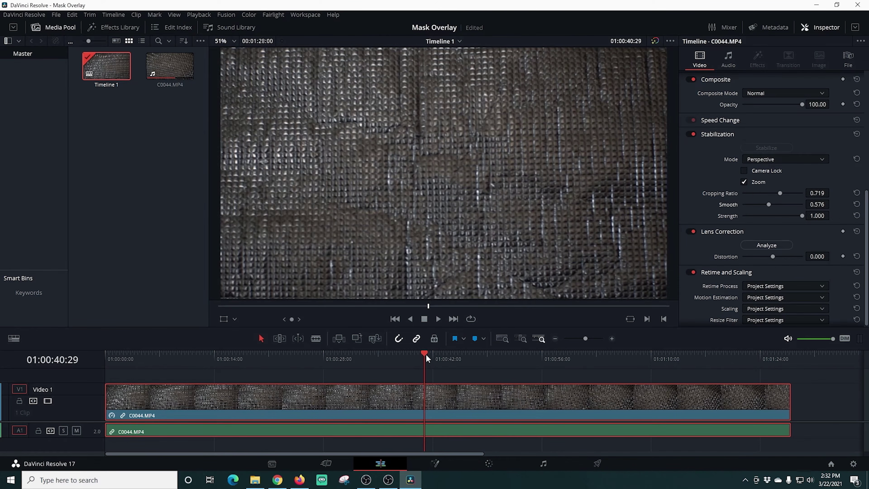
drag(425, 356, 293, 365)
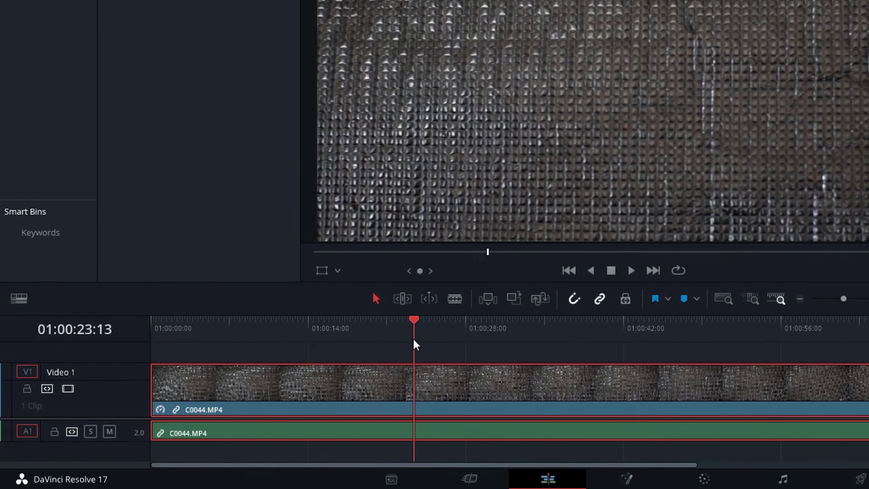
mouse_move(413, 339)
mouse_down()
mouse_move(406, 338)
mouse_move(450, 346)
mouse_move(410, 346)
mouse_up()
Step: Blade the clip at 01:00:22:19, delete the first piece, and move the remainder to the timeline start
click(457, 298)
click(407, 380)
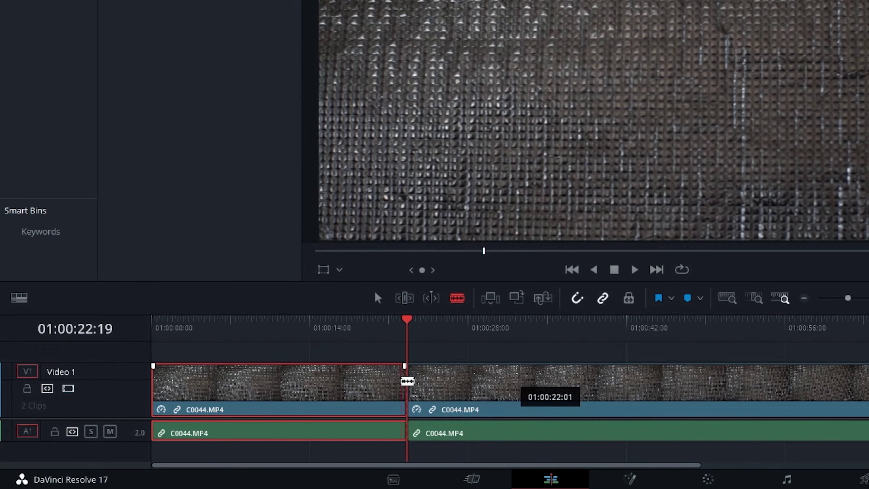
right_click(337, 381)
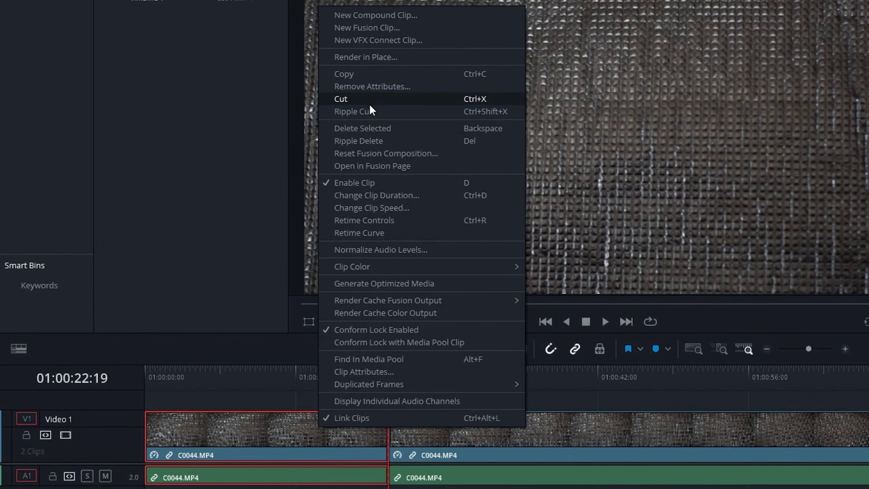
click(357, 36)
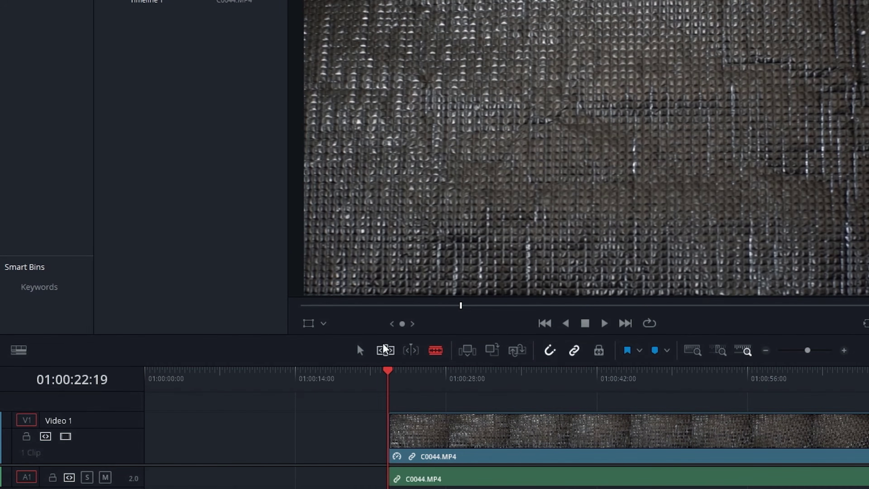
click(360, 349)
drag(516, 425, 255, 431)
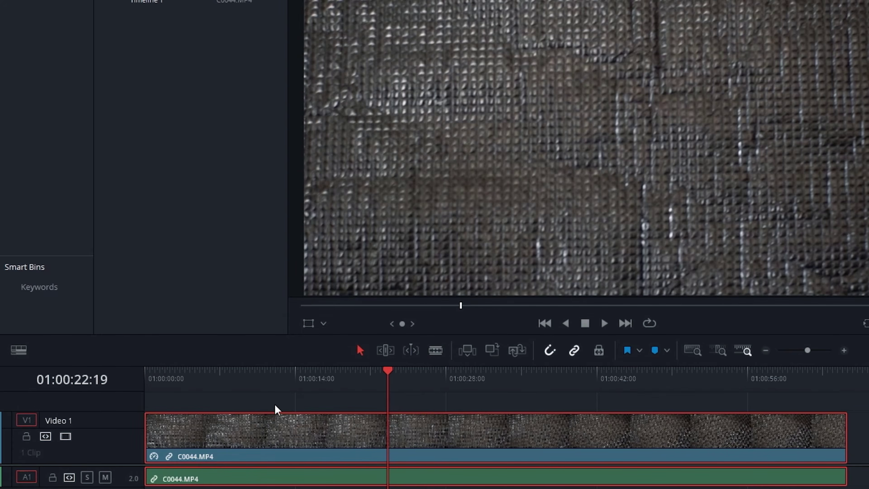
Step: Split the clip at 01:00:10:00 and delete everything after the 10-second mark
drag(389, 376, 250, 382)
key(Right)
click(438, 348)
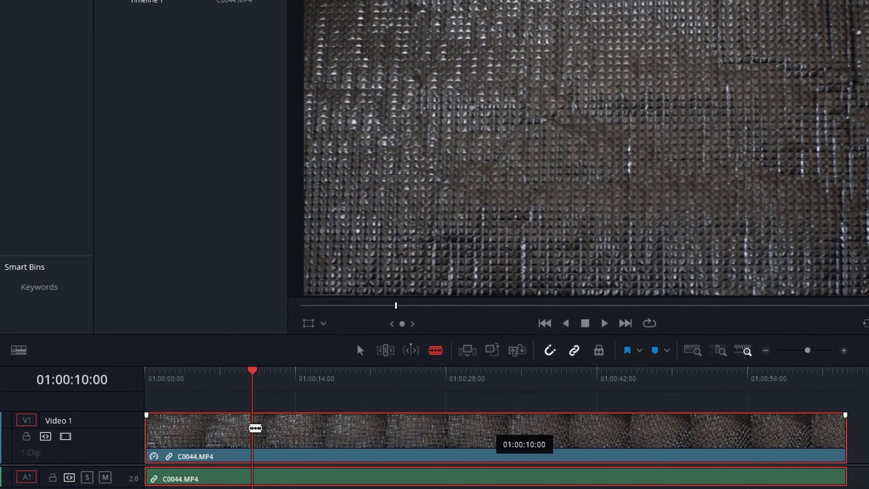
click(254, 428)
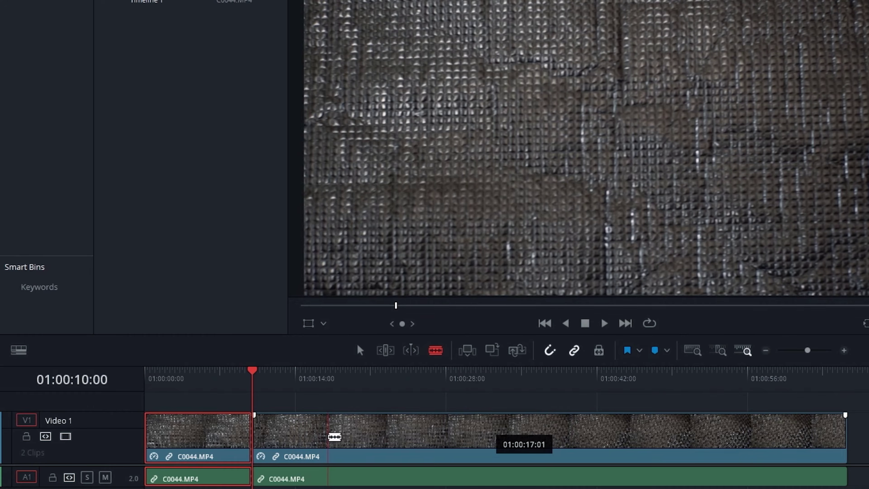
right_click(335, 436)
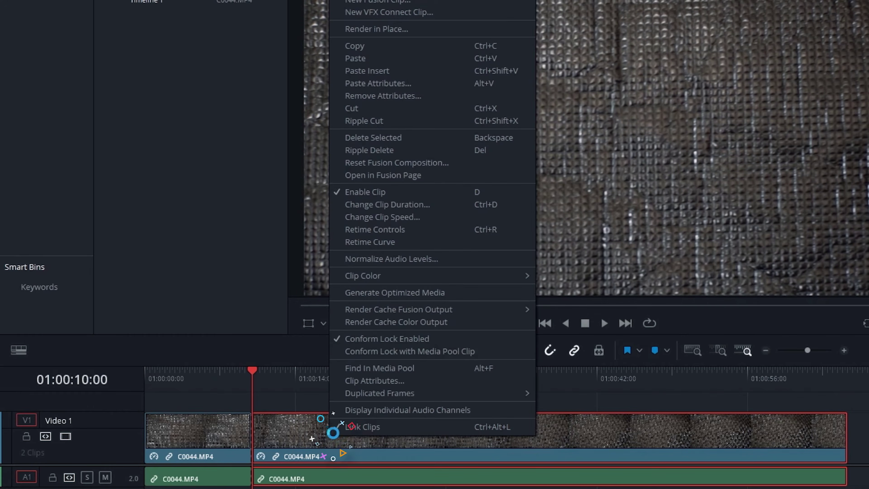
click(355, 108)
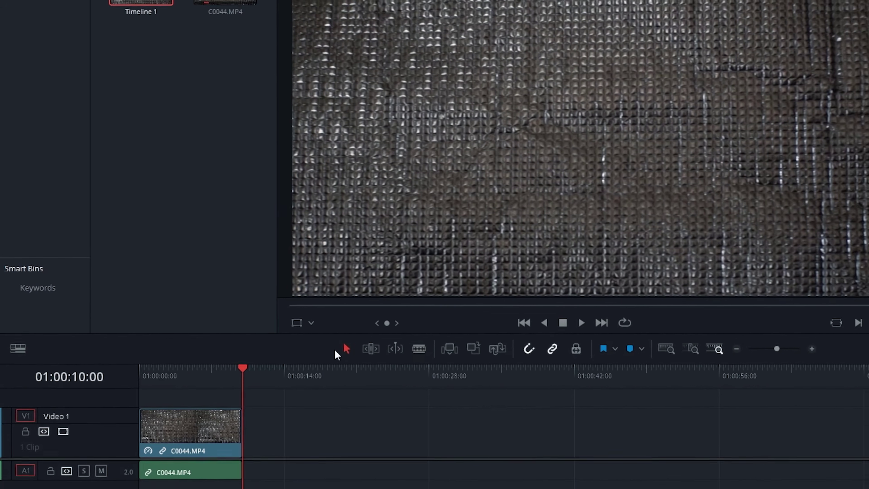
drag(247, 368, 198, 365)
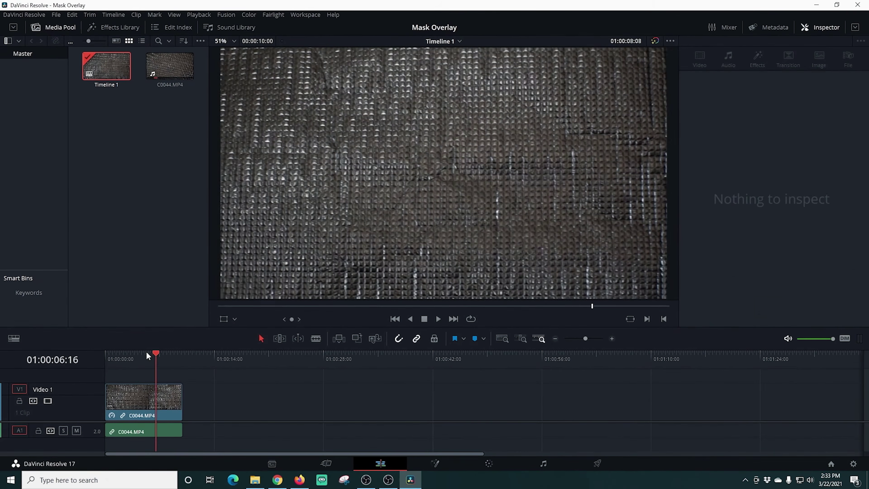
Step: Preview the 10-second clip, open it in Fusion, and spread MediaIn1 and MediaOut1 apart
click(395, 318)
click(438, 318)
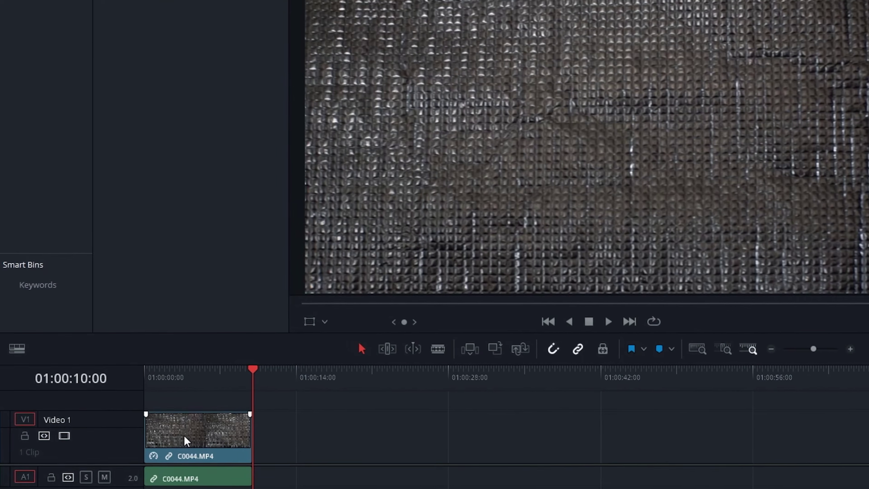
right_click(142, 408)
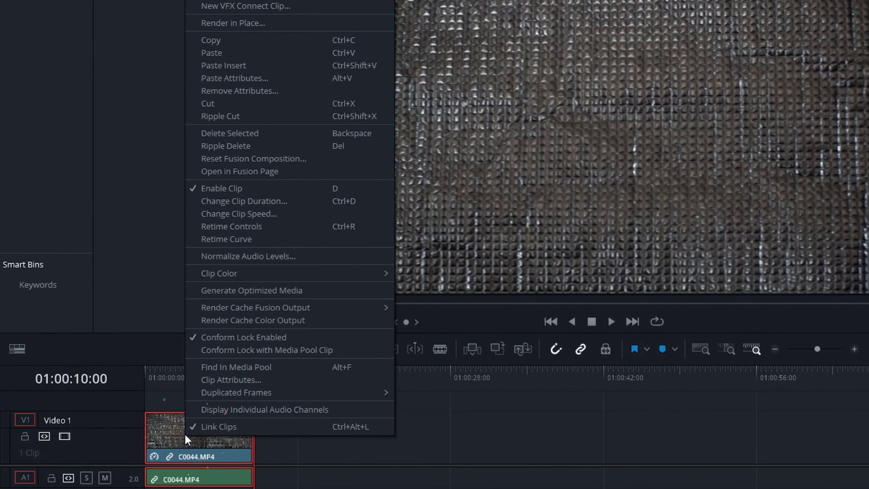
click(249, 171)
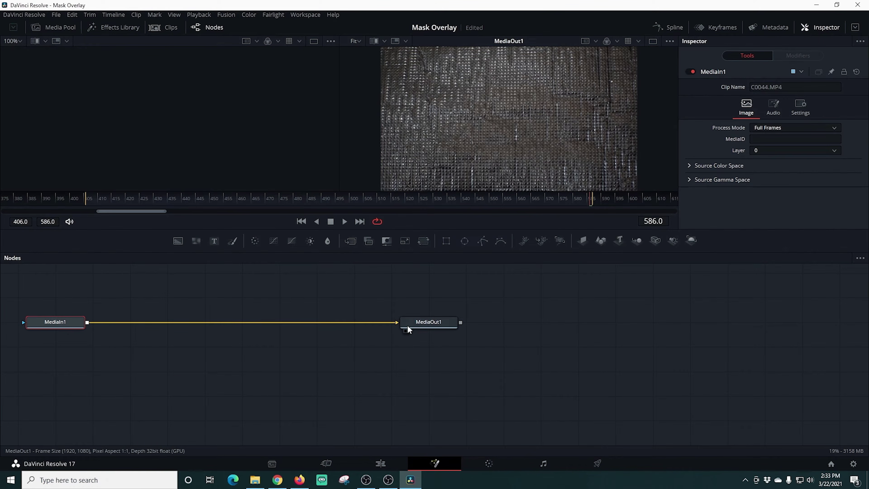
drag(408, 329, 787, 332)
drag(65, 323, 318, 324)
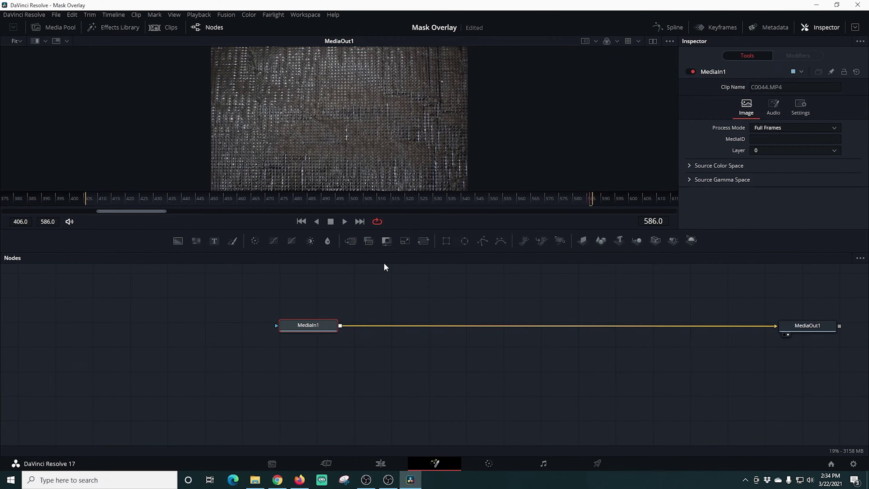
Step: Enlarge the viewer area and set the viewer zoom to 25%
drag(385, 233, 386, 303)
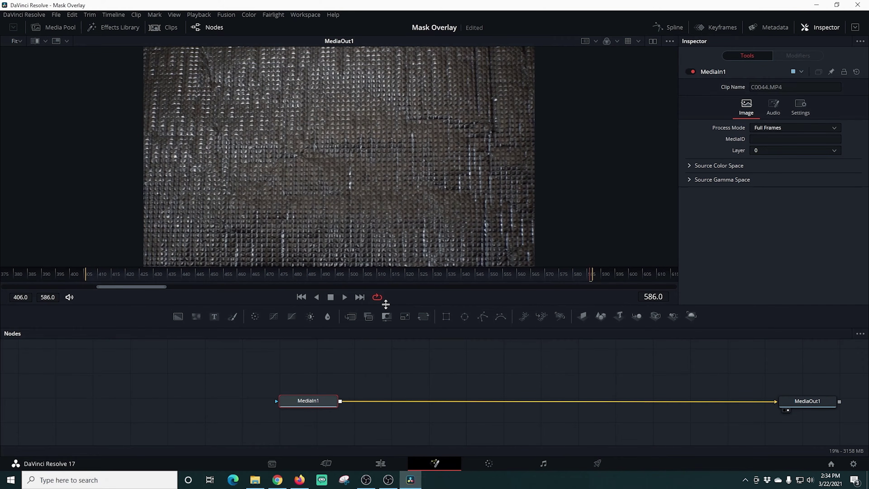
click(16, 41)
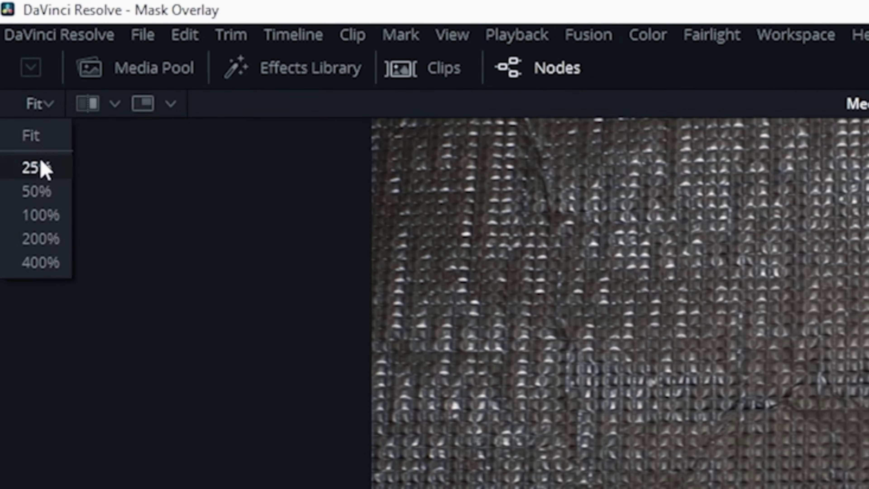
click(40, 166)
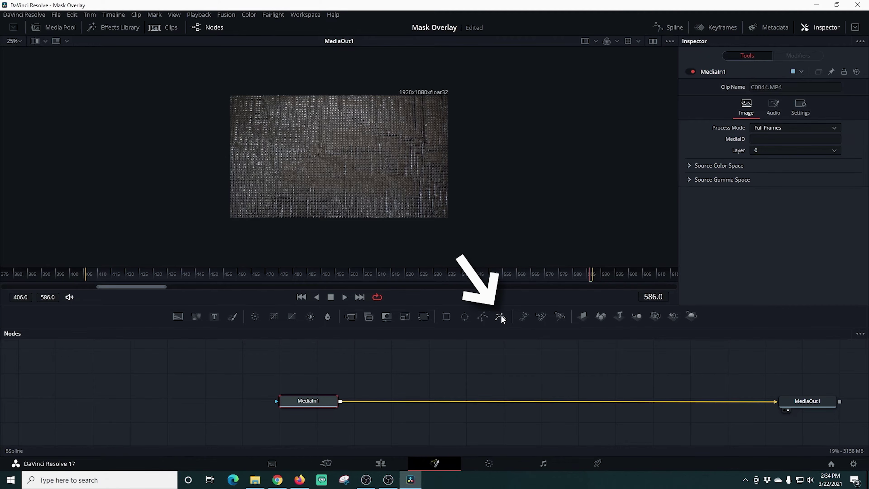
Step: Add a BSpline node and connect BSpline1 to MediaIn1's mask input
drag(501, 315, 248, 377)
drag(303, 401, 338, 378)
drag(274, 377, 312, 377)
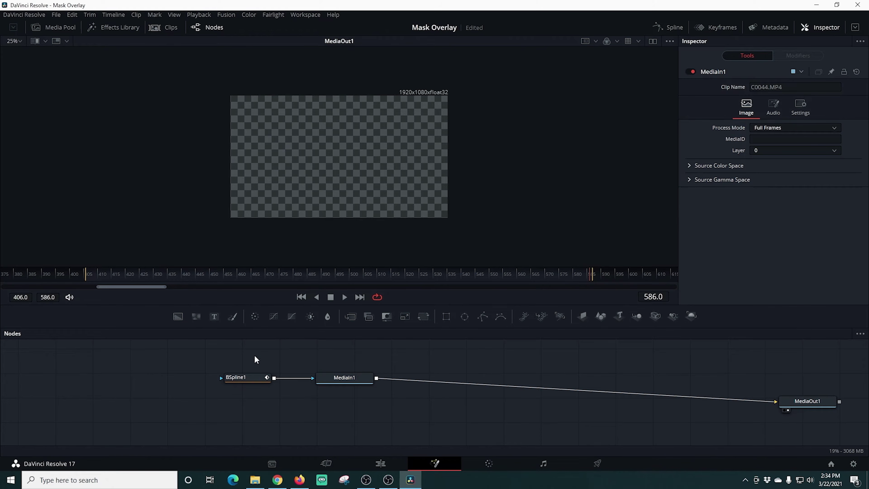
Step: Draw a closed BSpline shape through the four frame corners and uncheck Solid
click(247, 375)
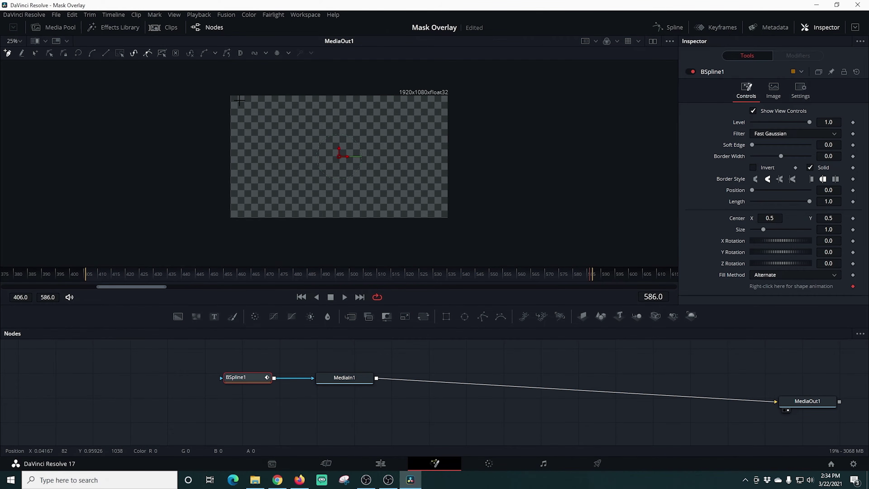
click(240, 100)
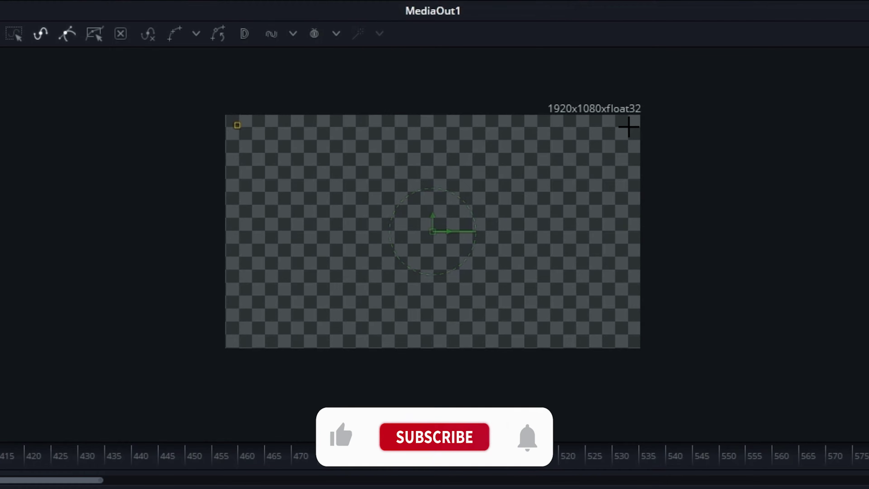
click(628, 126)
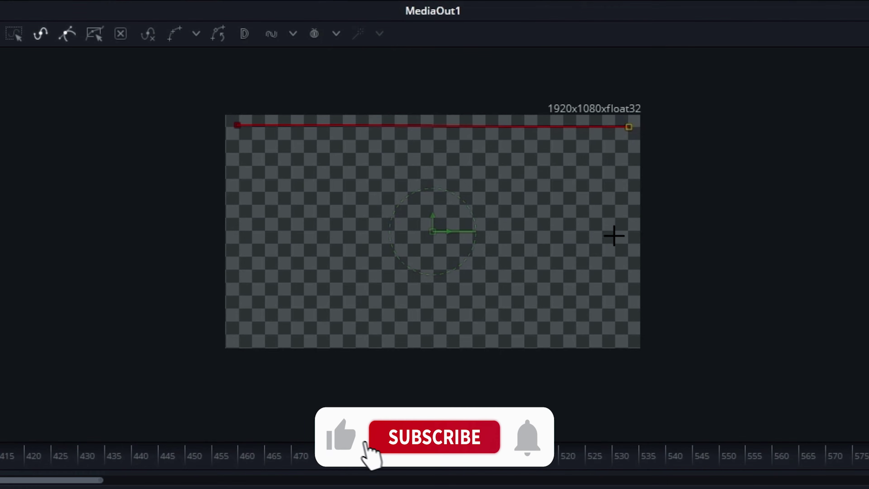
click(629, 335)
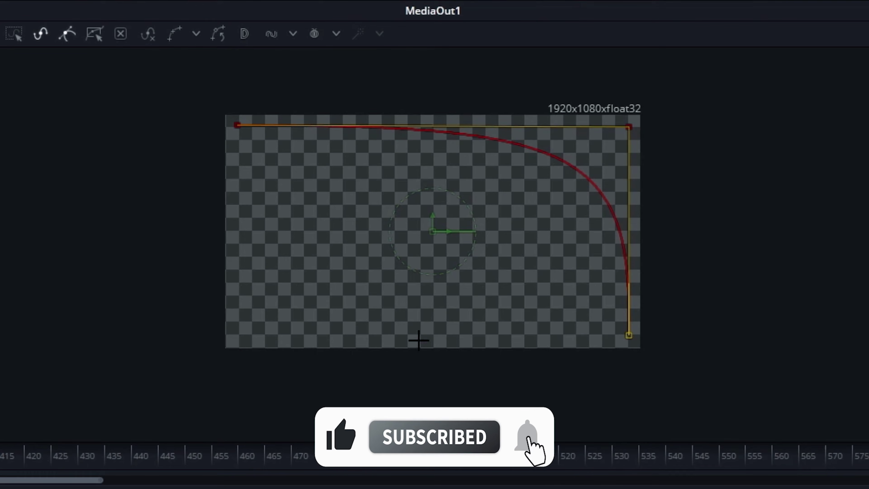
click(237, 334)
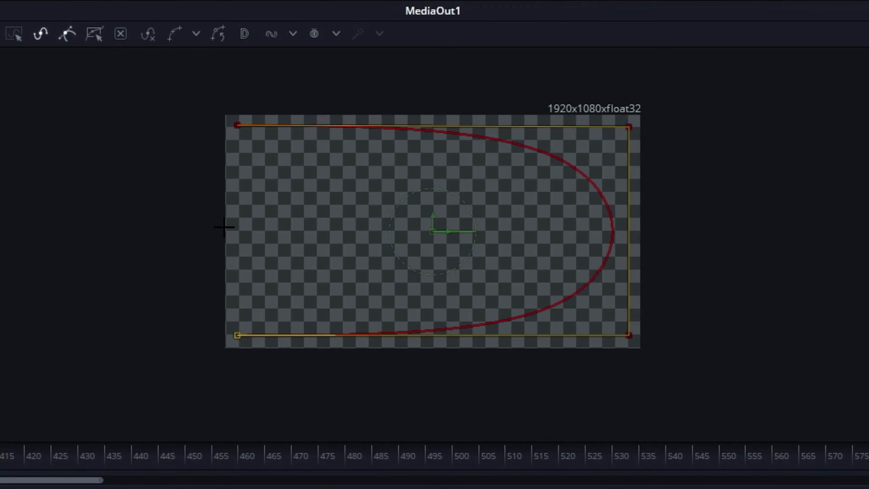
click(237, 126)
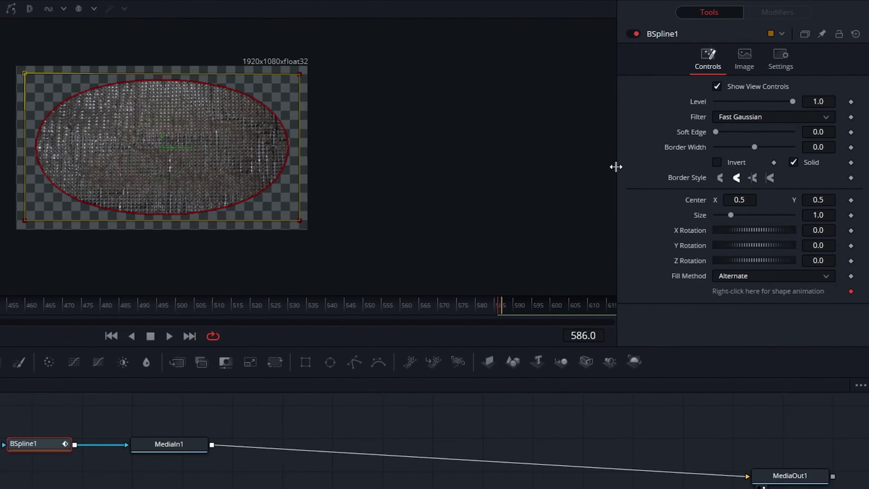
click(793, 162)
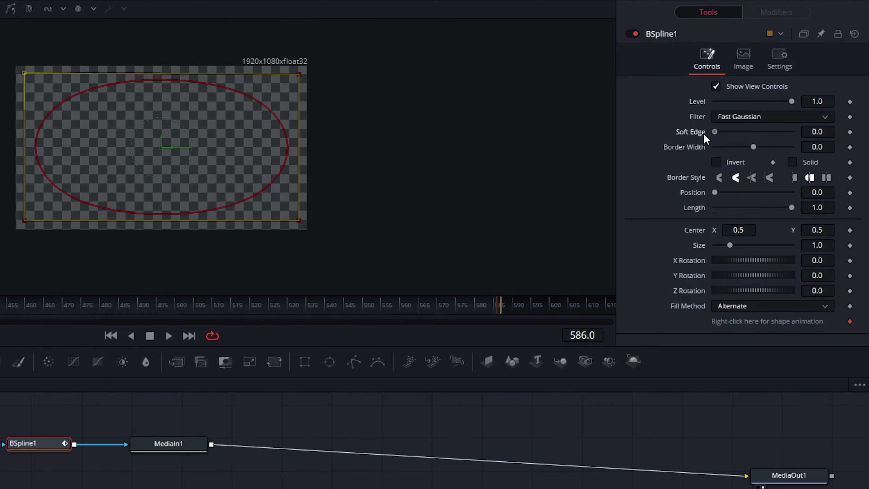
Step: Set Border Width to 0.025 and pull the outline into the top-right and bottom-right corners
mouse_move(754, 147)
mouse_down()
mouse_move(783, 150)
mouse_move(757, 151)
mouse_up()
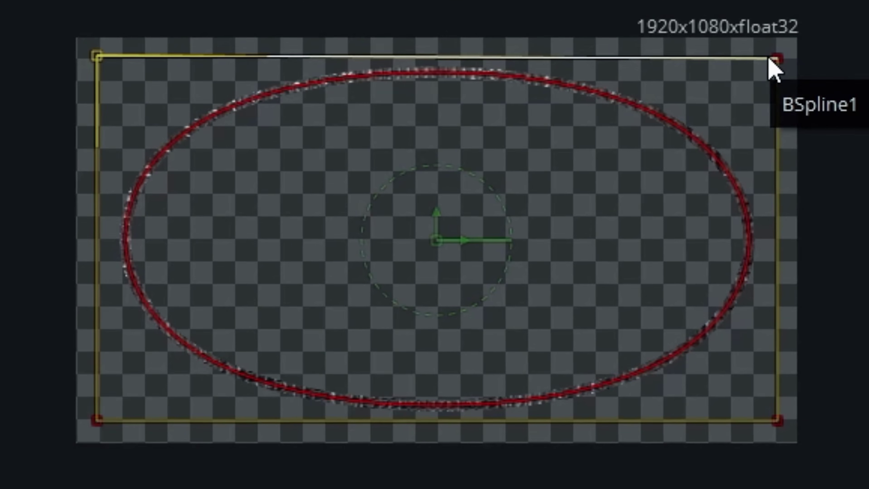
click(769, 58)
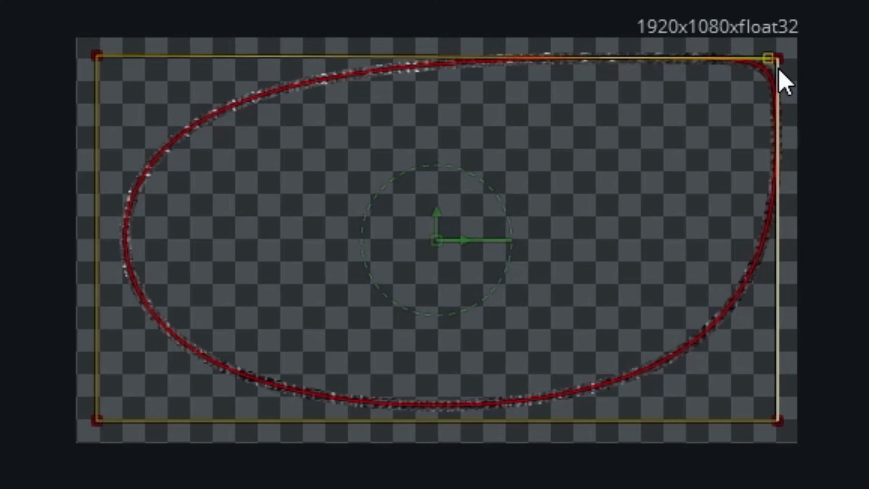
click(779, 70)
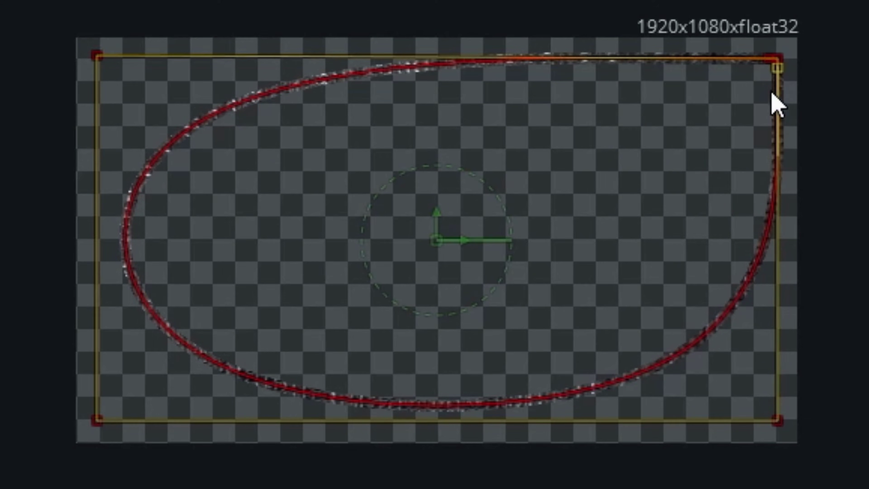
click(778, 413)
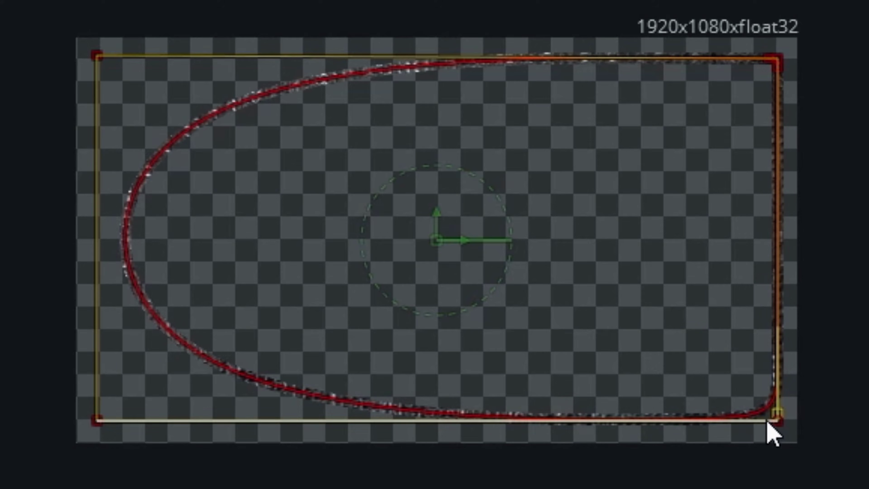
Step: Square off the bottom-left and top-left corners of the outline, then preview the border
click(102, 422)
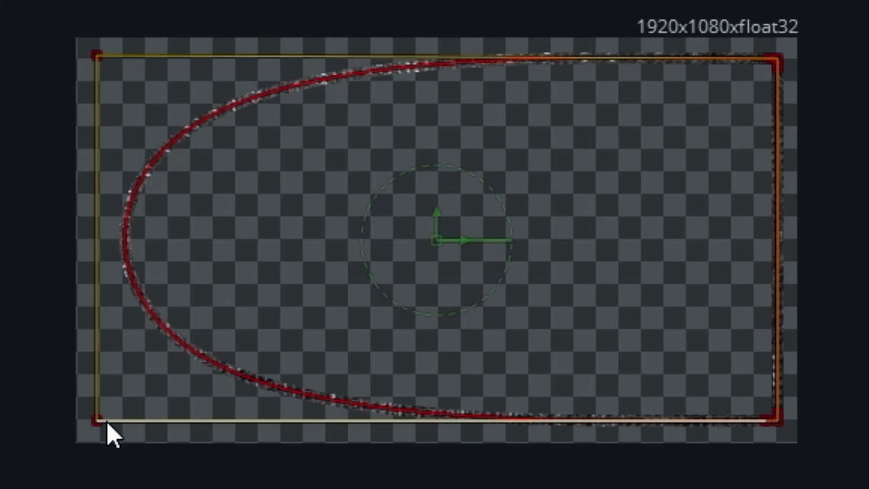
click(107, 423)
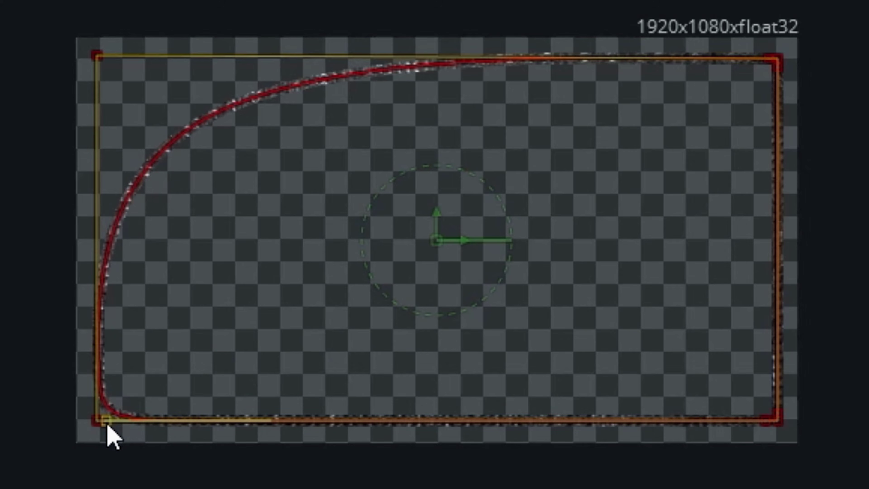
click(96, 413)
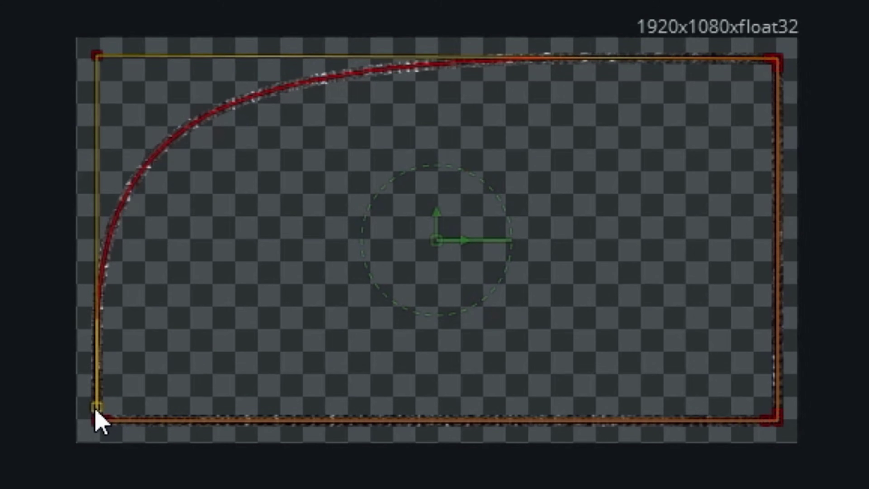
click(98, 56)
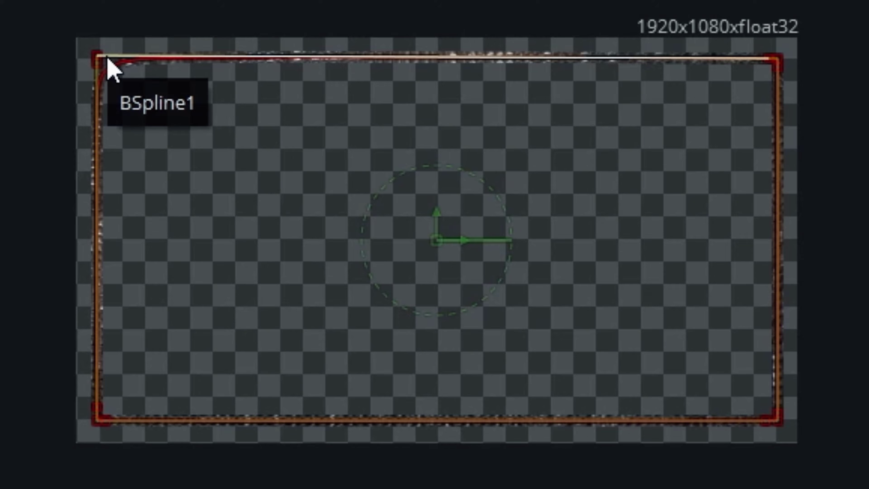
click(107, 58)
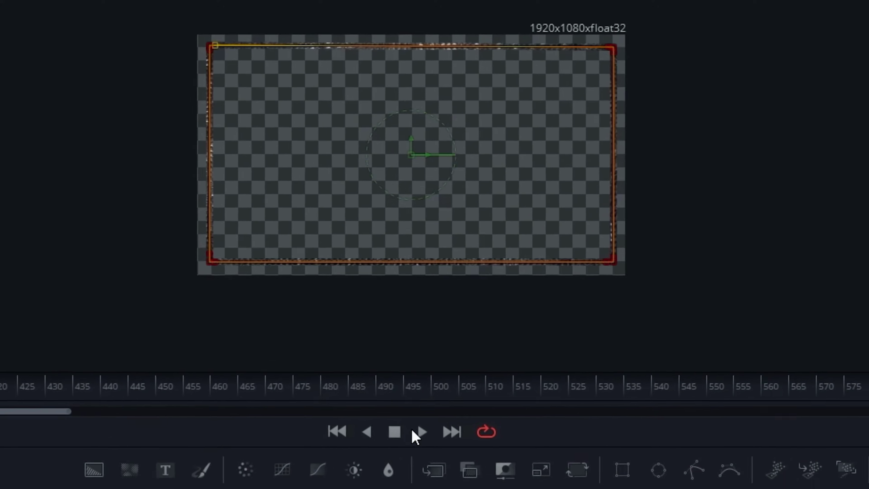
click(414, 392)
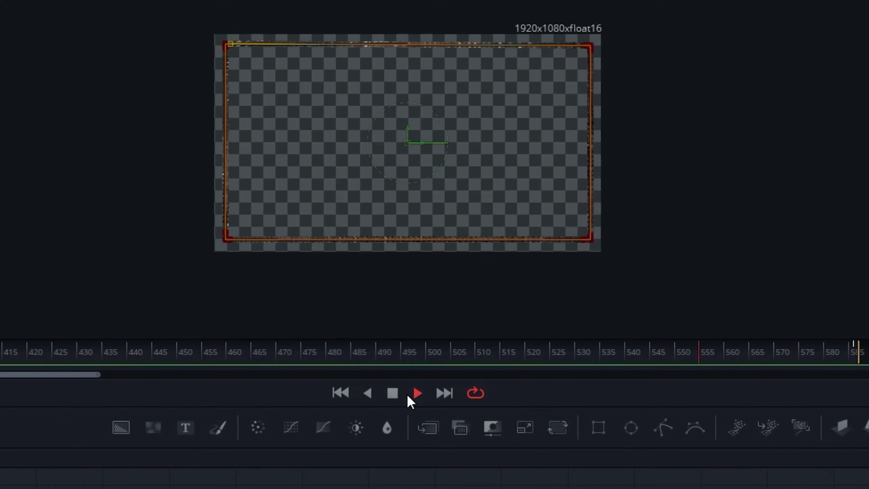
click(393, 393)
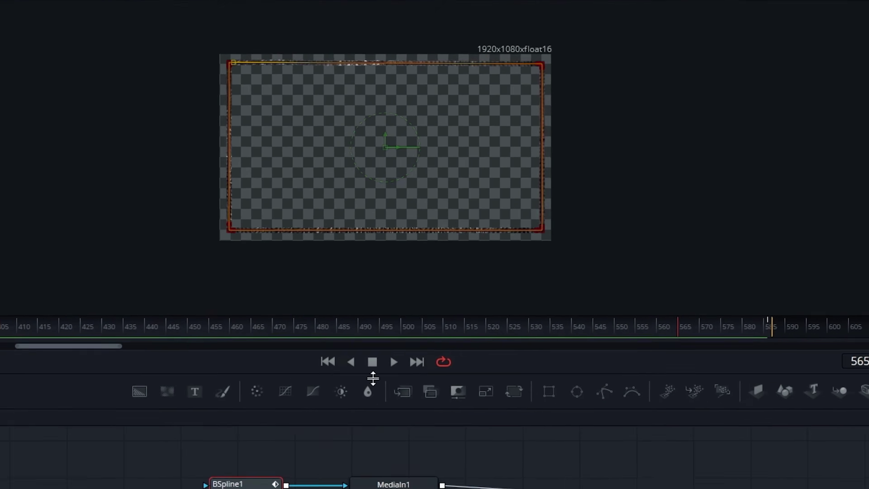
click(381, 464)
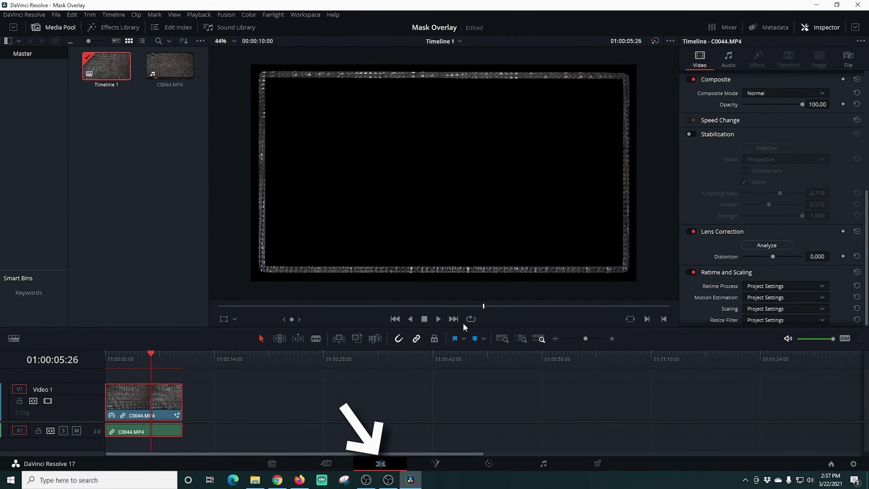
click(438, 319)
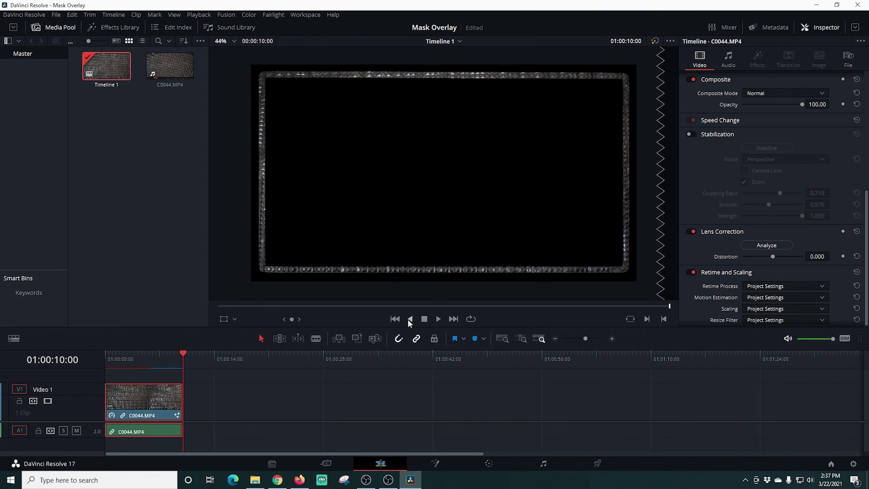
click(395, 319)
click(438, 318)
click(434, 463)
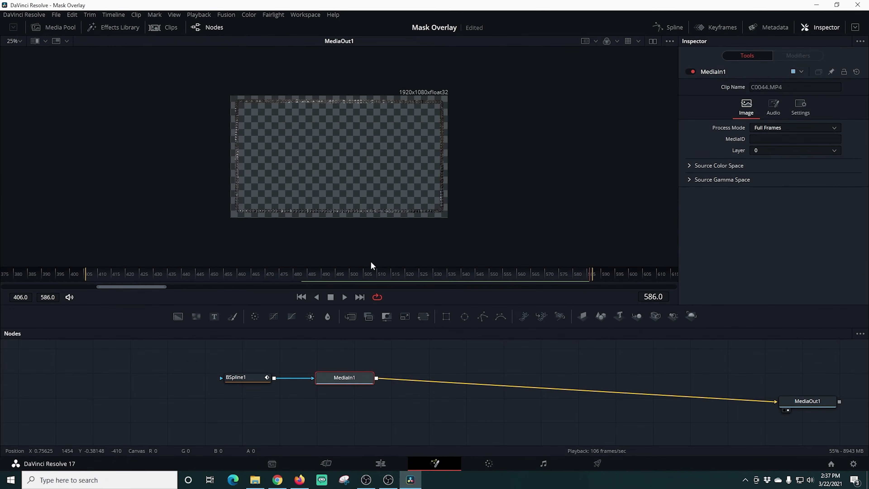
Step: Insert a Color Curves node between MediaIn1 and MediaOut1
right_click(404, 380)
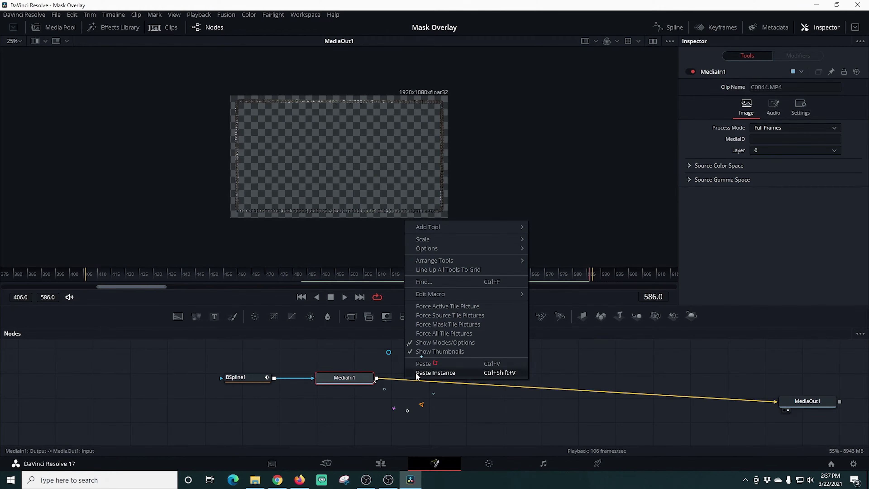
mouse_move(445, 230)
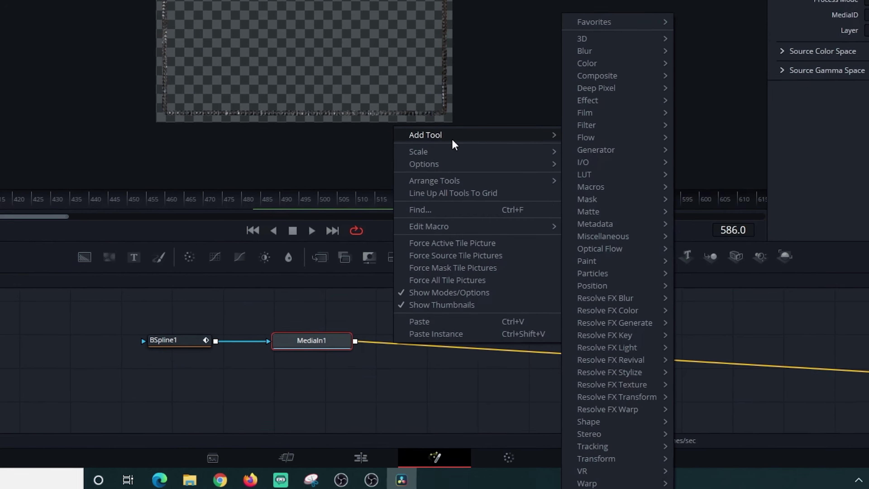
mouse_move(649, 86)
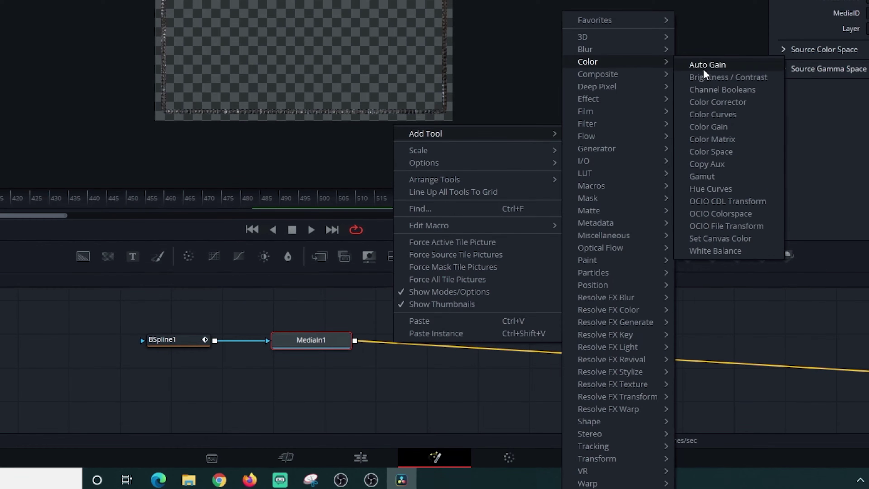
click(714, 115)
drag(403, 350, 477, 352)
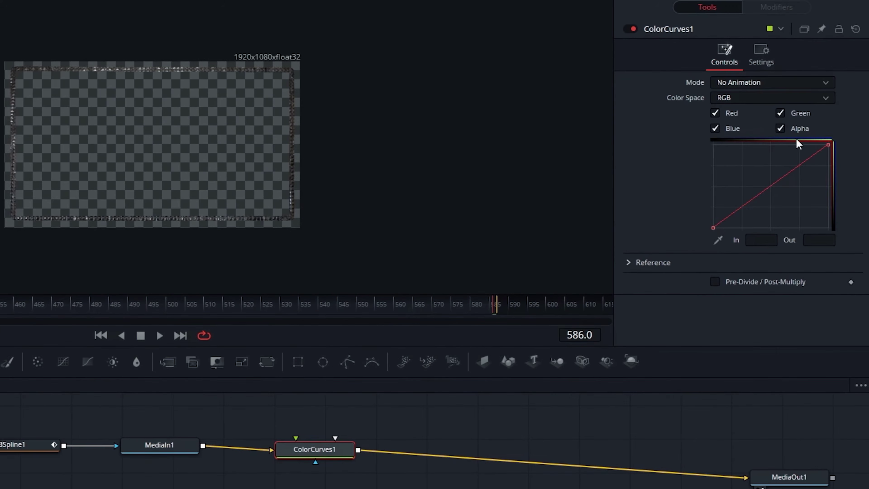
Step: Turn off the red channel and raise the green curve so the border glows brighter green
click(715, 113)
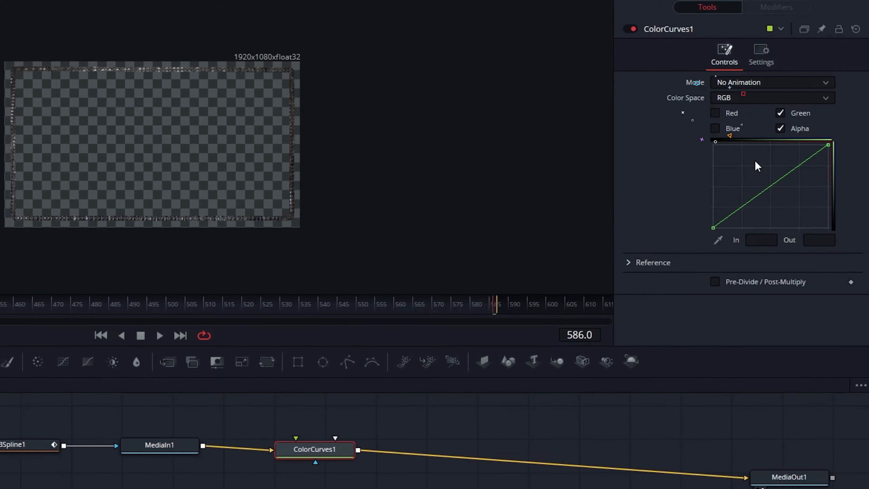
drag(769, 187, 758, 175)
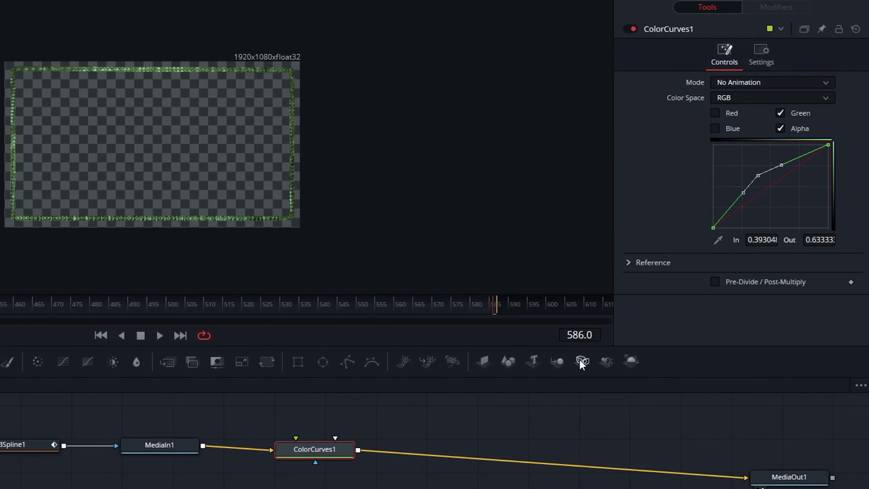
drag(164, 310, 217, 322)
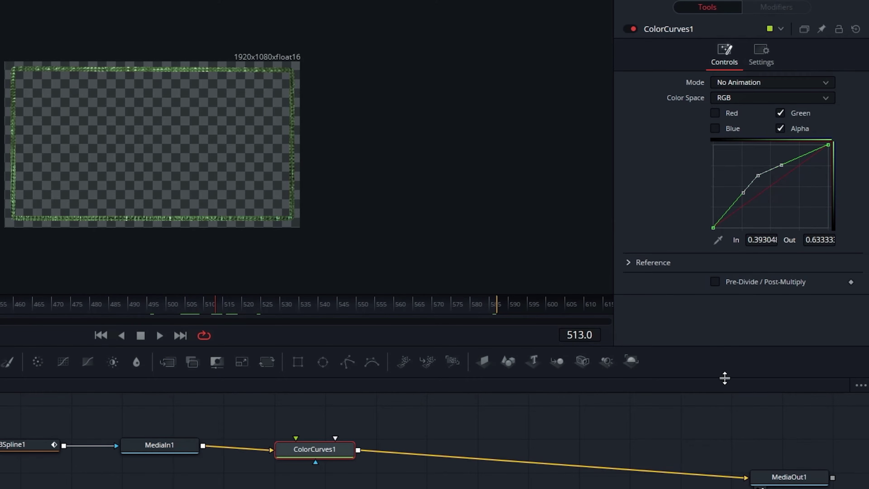
drag(294, 452, 263, 448)
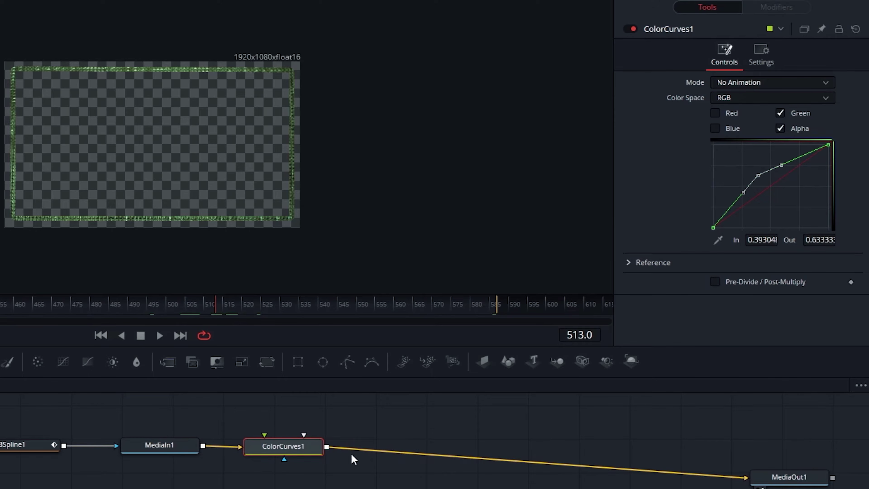
Step: Add a Defocus blur node after ColorCurves1 and shift it right in the graph
right_click(372, 452)
mouse_move(479, 240)
mouse_move(606, 158)
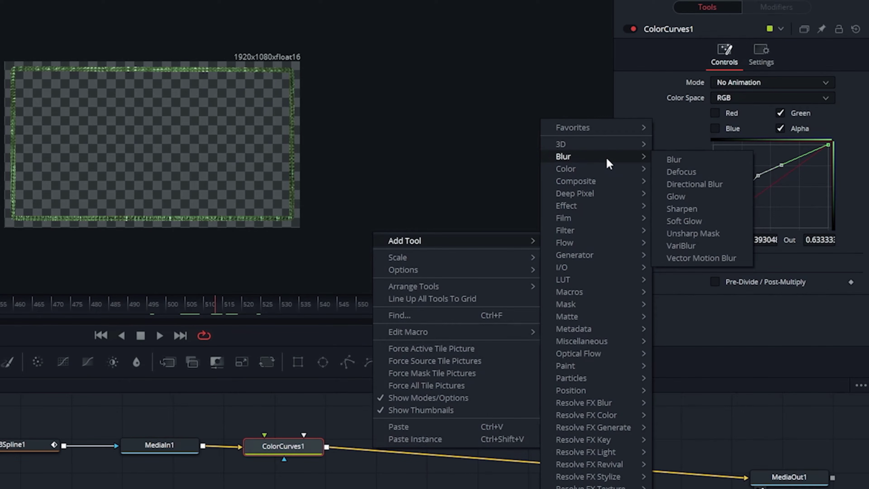
click(685, 171)
drag(393, 440, 453, 437)
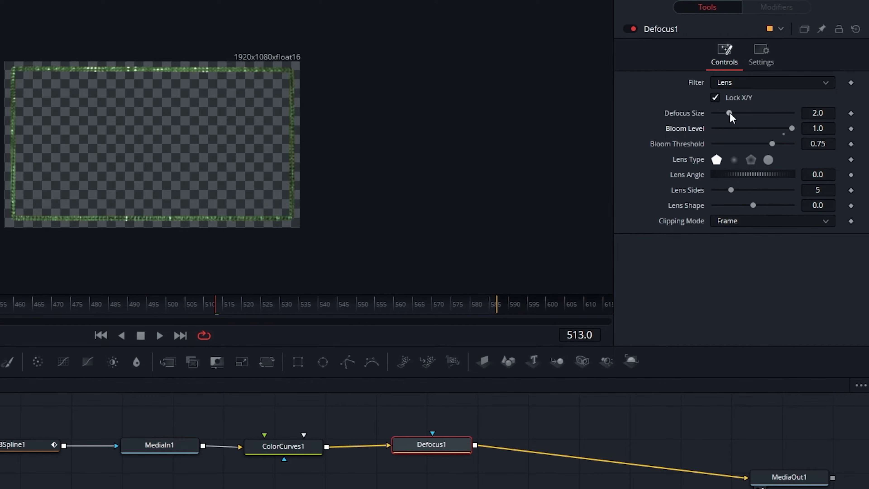
Step: Set Defocus Size to 2.68 and play the composition from the start to preview
drag(729, 114, 734, 114)
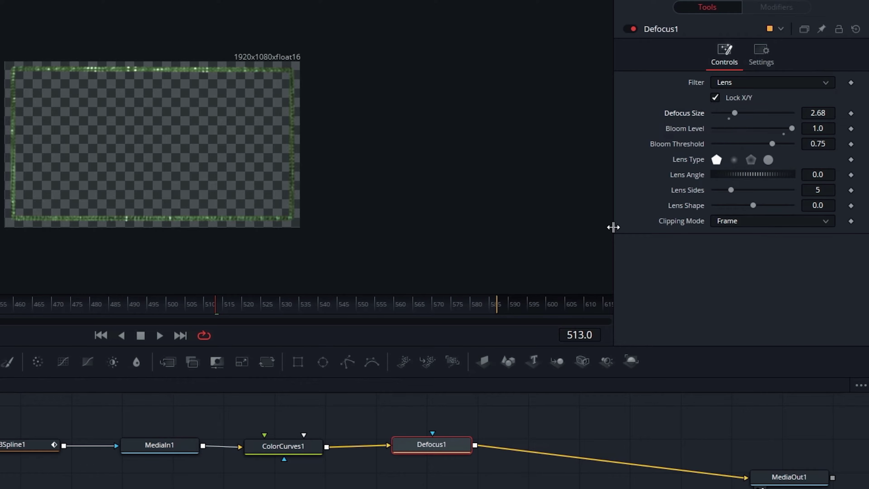
click(101, 335)
click(159, 335)
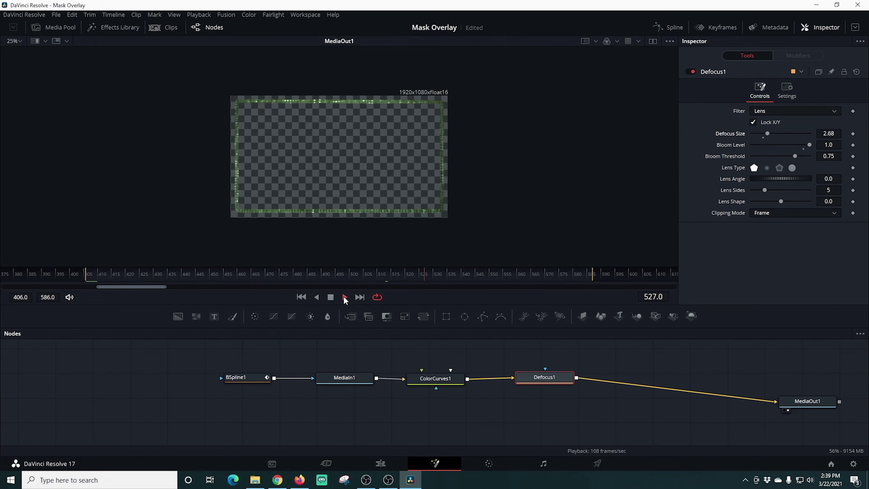
Step: Stop playback and line up BSpline1, ColorCurves1 and Defocus1 in one row
click(331, 298)
click(331, 298)
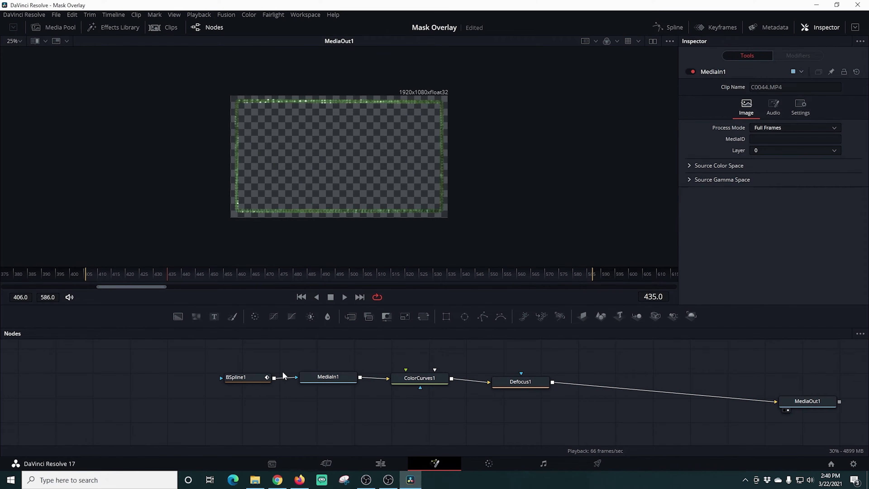
drag(270, 377, 315, 356)
drag(420, 382, 413, 360)
drag(520, 382, 500, 361)
Step: Copy the four-node border chain and paste a duplicate onto the canvas
drag(541, 396, 211, 342)
right_click(325, 361)
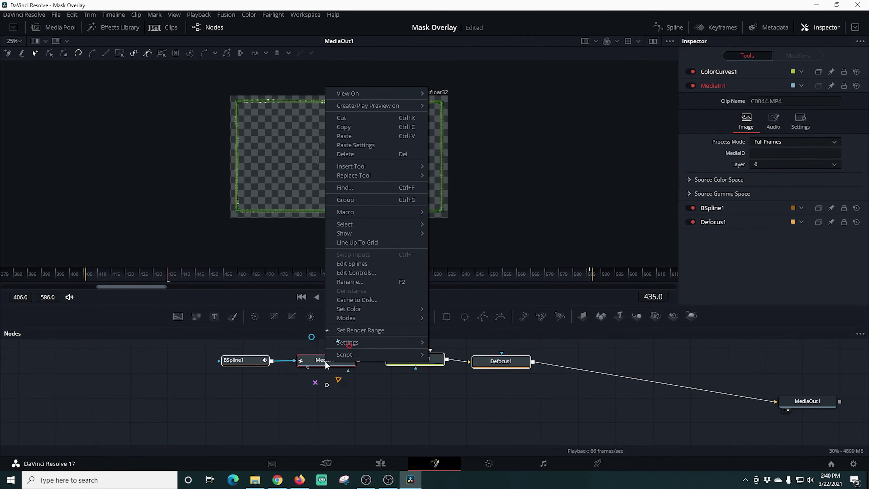
click(341, 136)
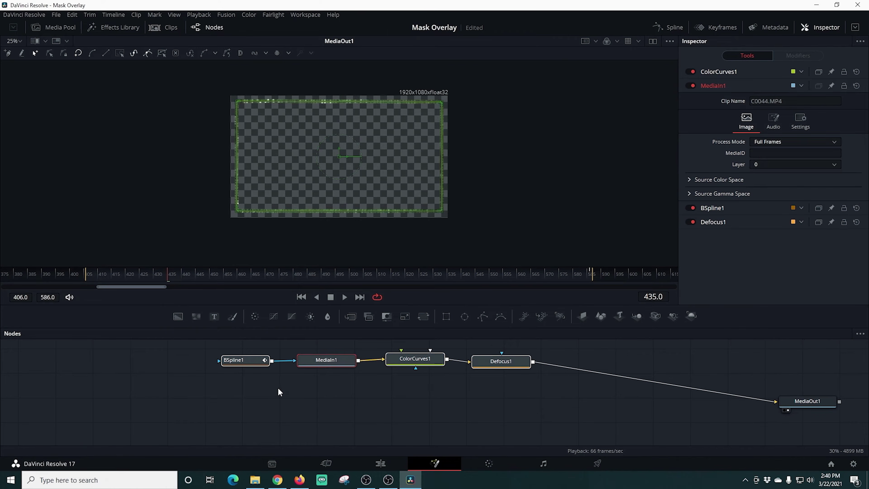
right_click(279, 389)
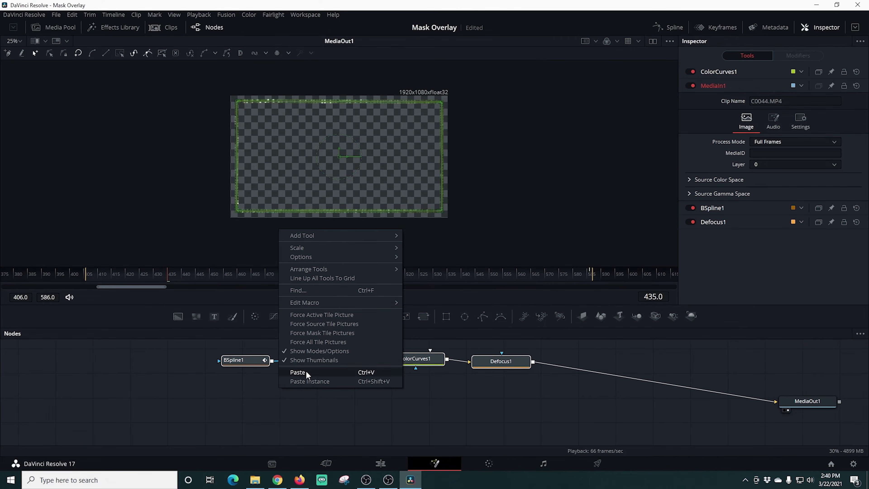
click(309, 372)
Step: Spread out the pasted nodes and delete the copied BSpline1_1 mask
click(349, 420)
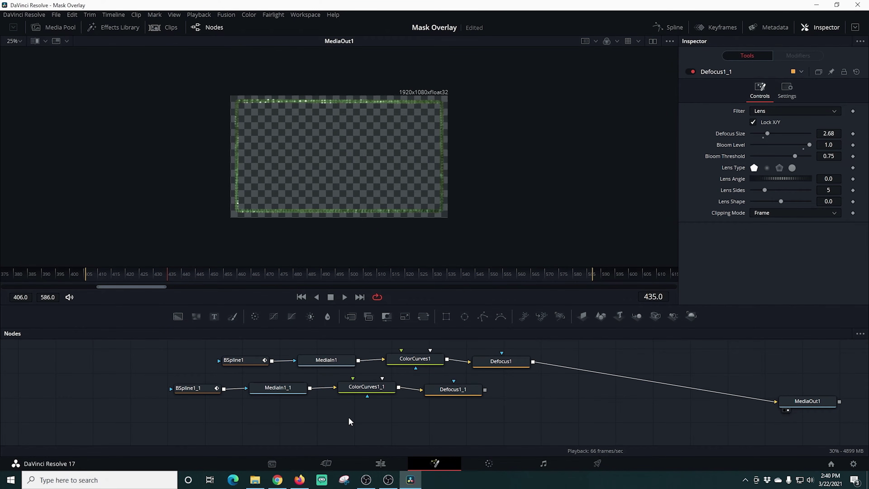
drag(453, 392, 489, 399)
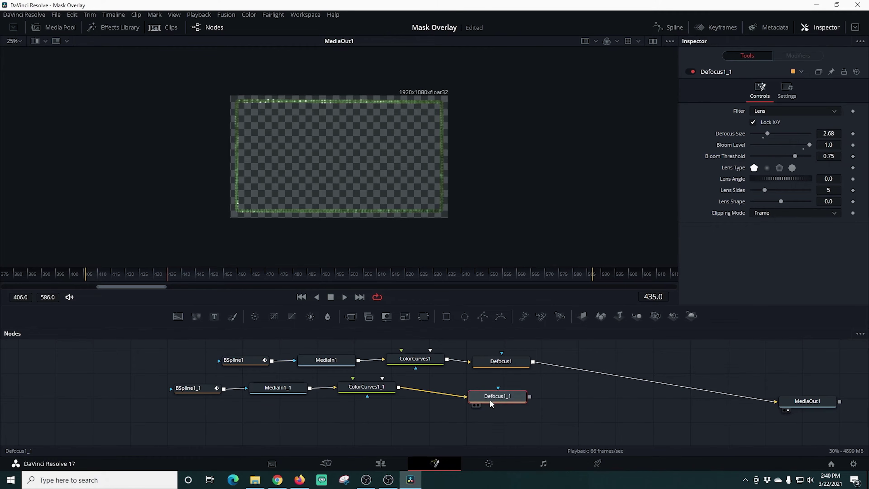
drag(281, 387, 287, 399)
click(198, 390)
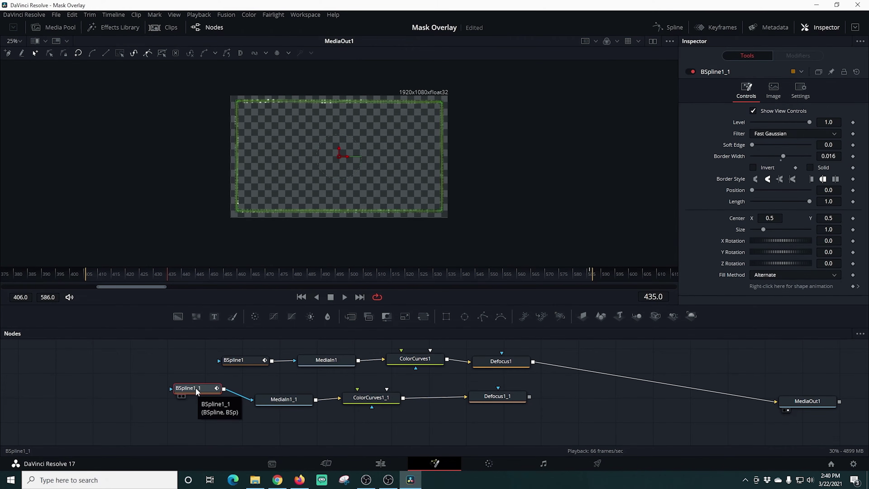
key(Delete)
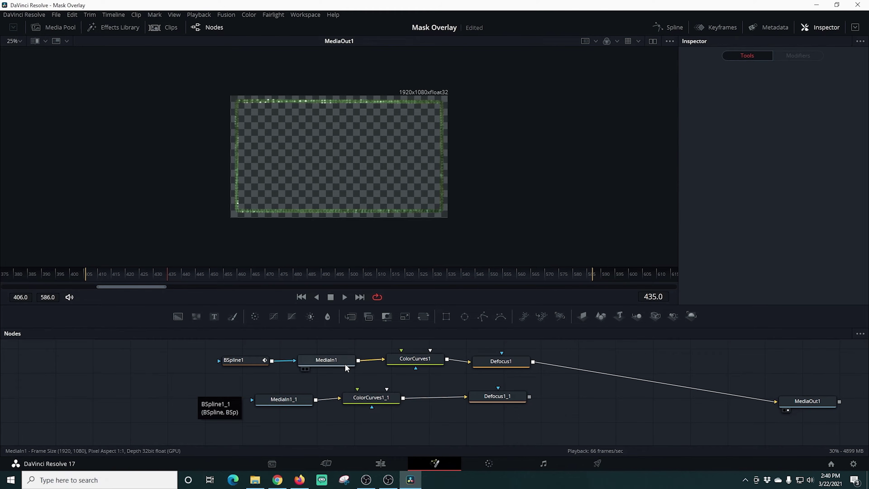
Step: Mask MediaIn1_1 with a new Rectangle and merge Defocus1_1 into the first branch via Merge1
click(446, 317)
drag(223, 387, 252, 400)
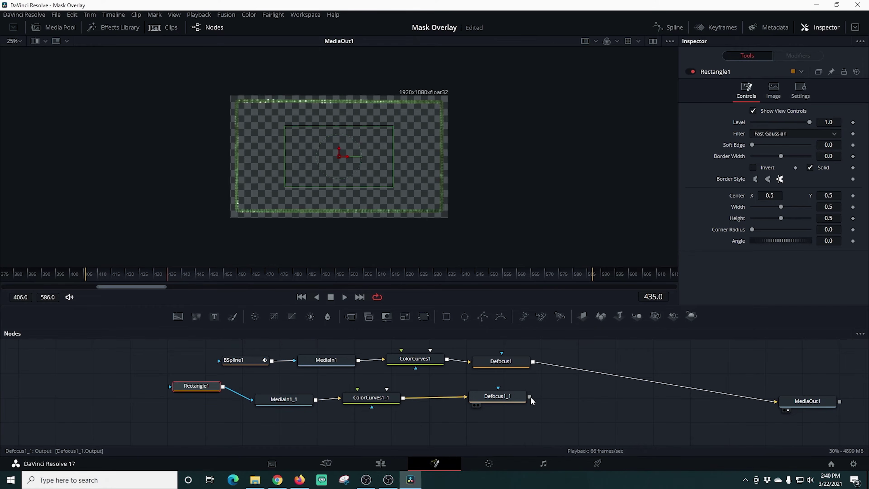
drag(530, 397, 533, 365)
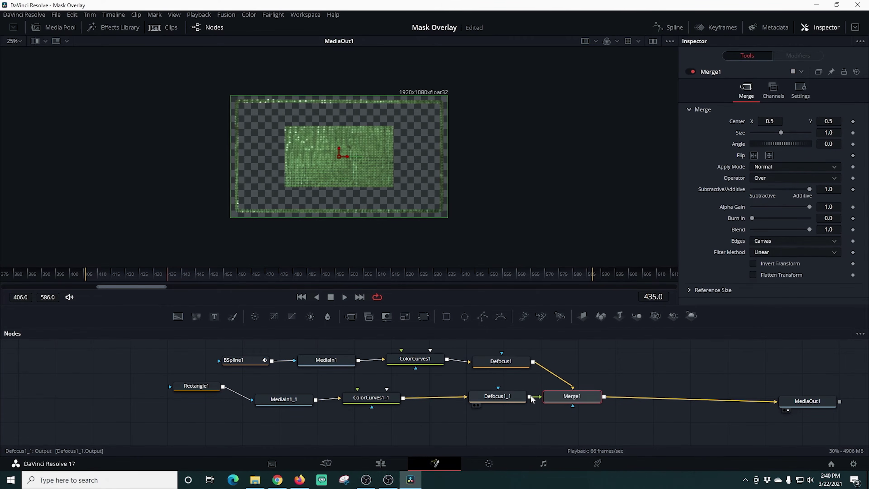
drag(568, 397, 601, 393)
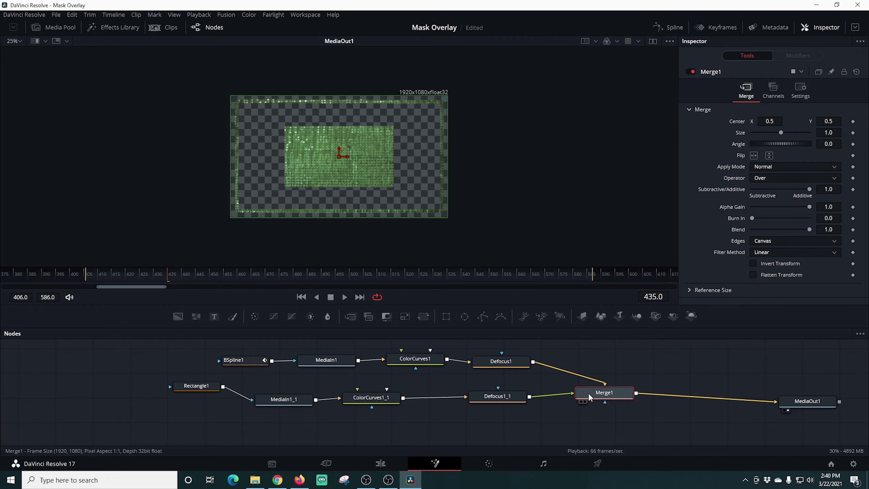
click(495, 396)
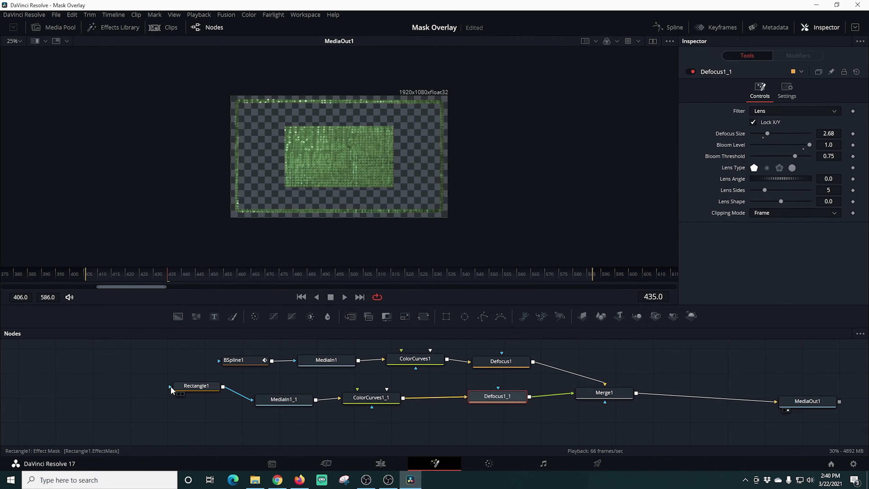
Step: Resize Rectangle1 into a thin strip near the frame bottom and preview it
click(186, 386)
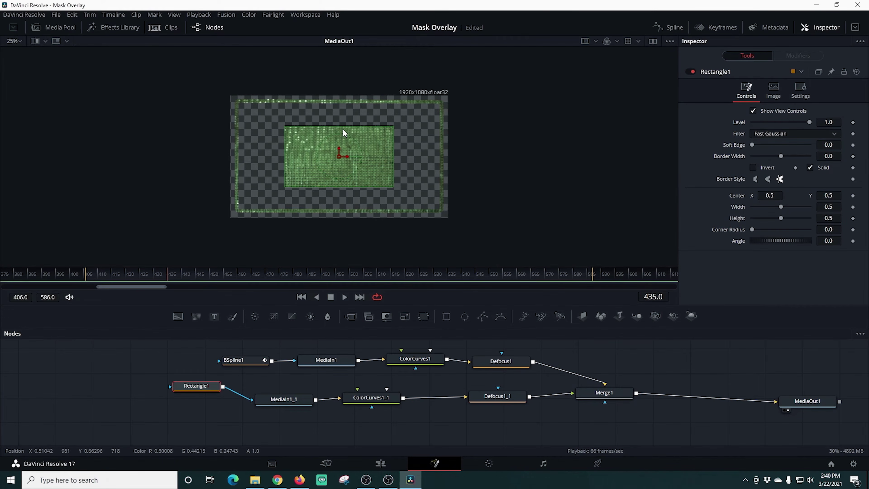
drag(343, 125, 433, 160)
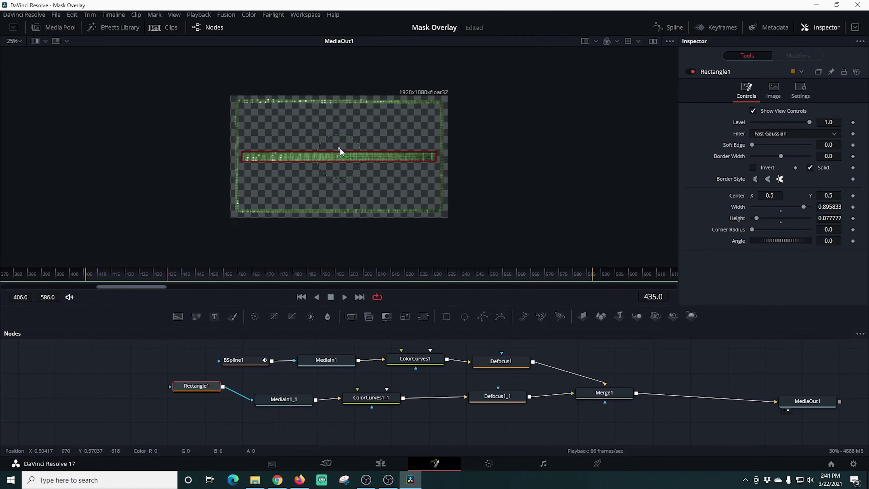
drag(339, 148, 343, 194)
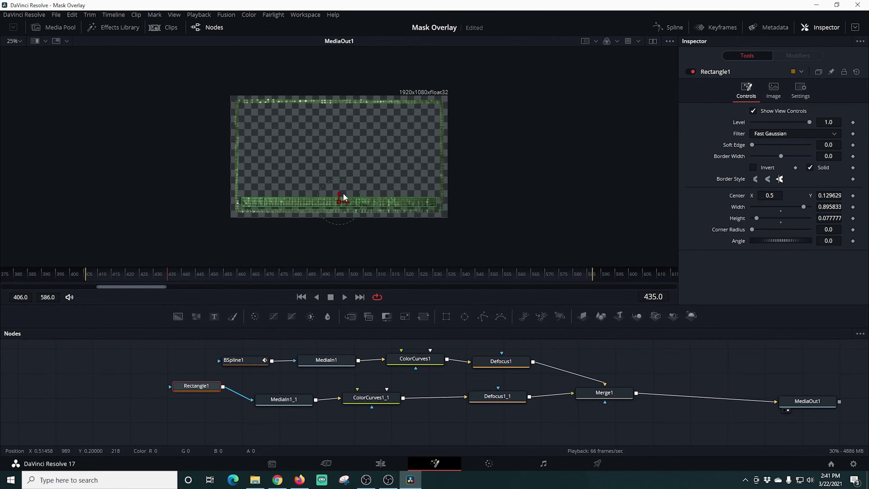
drag(437, 206, 434, 208)
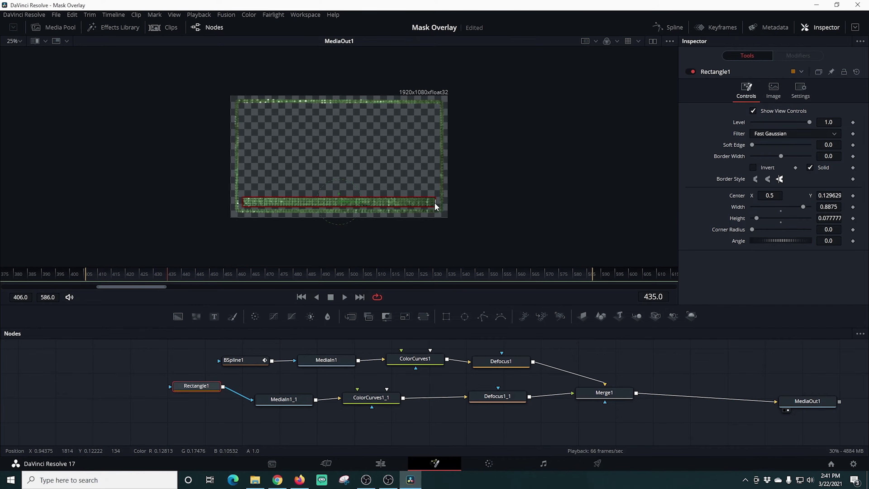
click(316, 296)
click(345, 297)
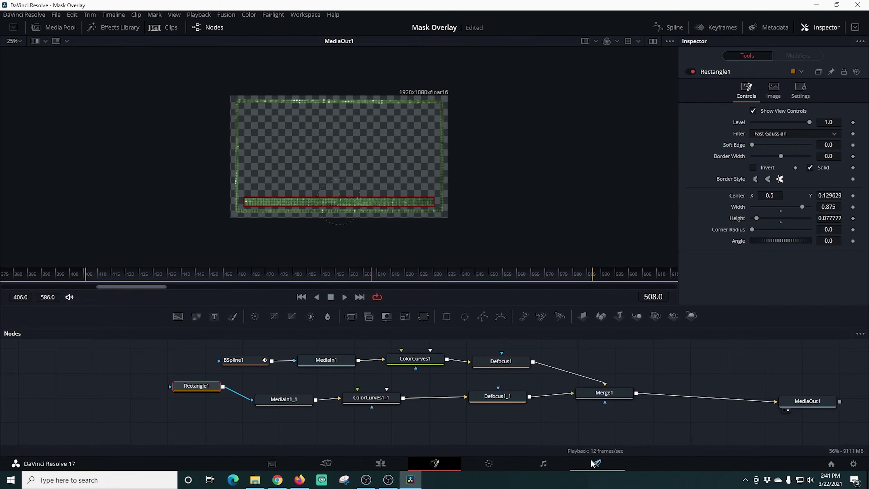
Step: On the Deliver page, name the render Overlay and save it to the Mask Overlay folder
click(597, 464)
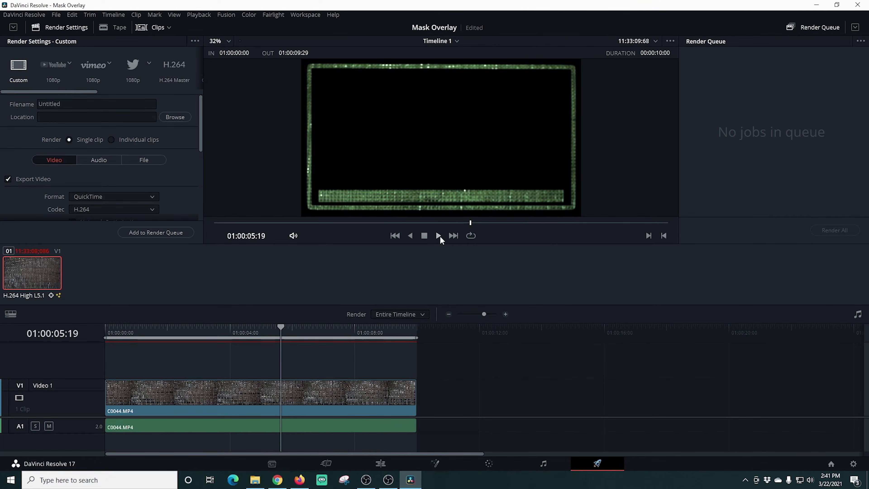
click(438, 236)
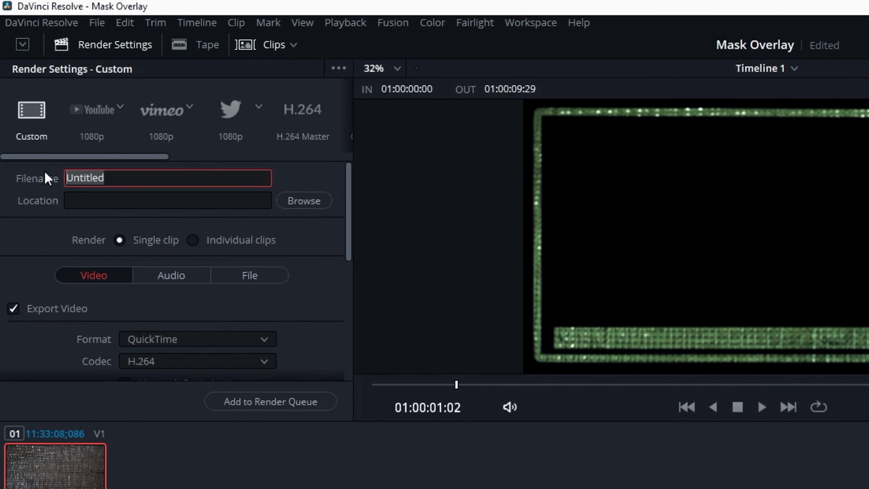
text(Overlay)
click(283, 205)
scroll(223, 291, down, 1)
double_click(197, 255)
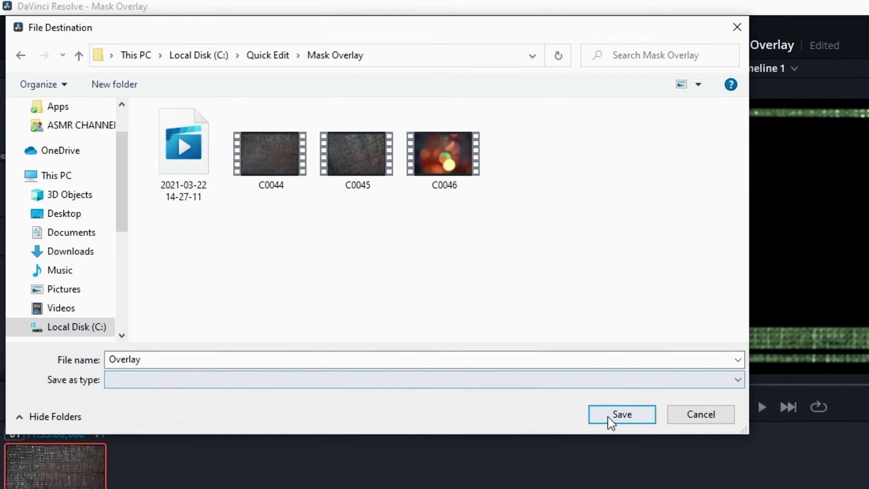
click(609, 417)
Step: Render as Uncompressed BGRA 8-bit with alpha, then launch Shutter Encoder
scroll(300, 302, down, 2)
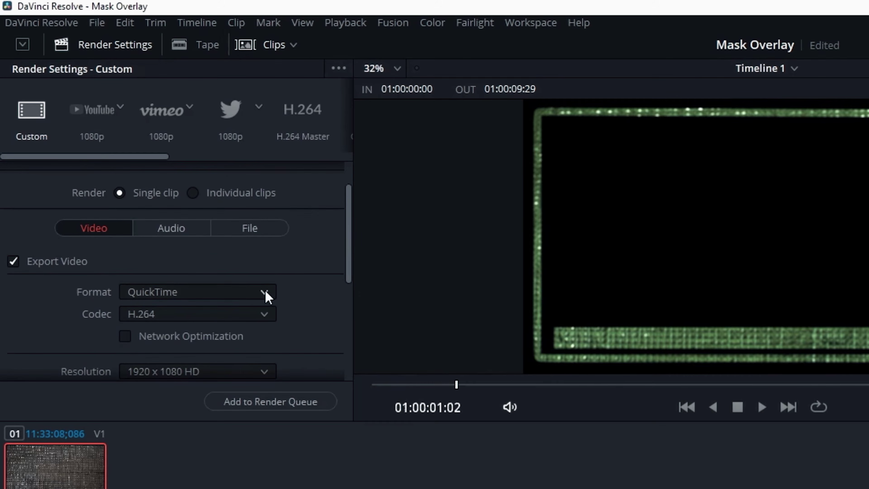
click(264, 319)
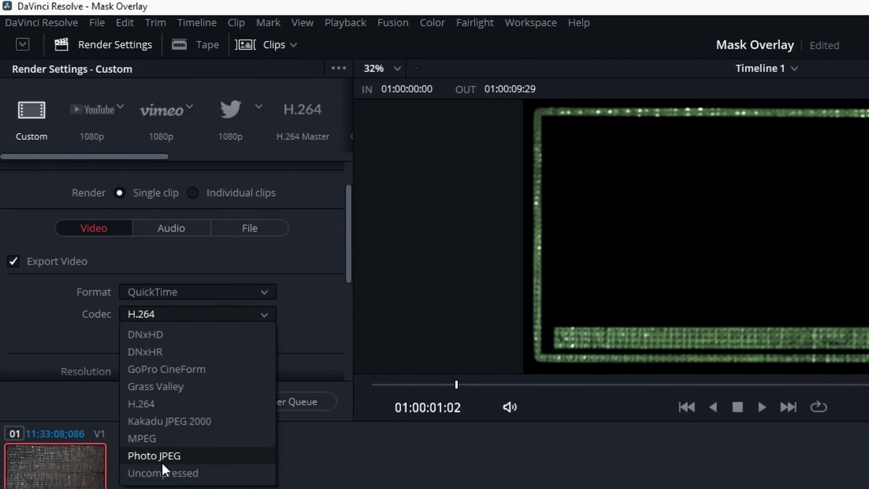
click(163, 473)
click(268, 335)
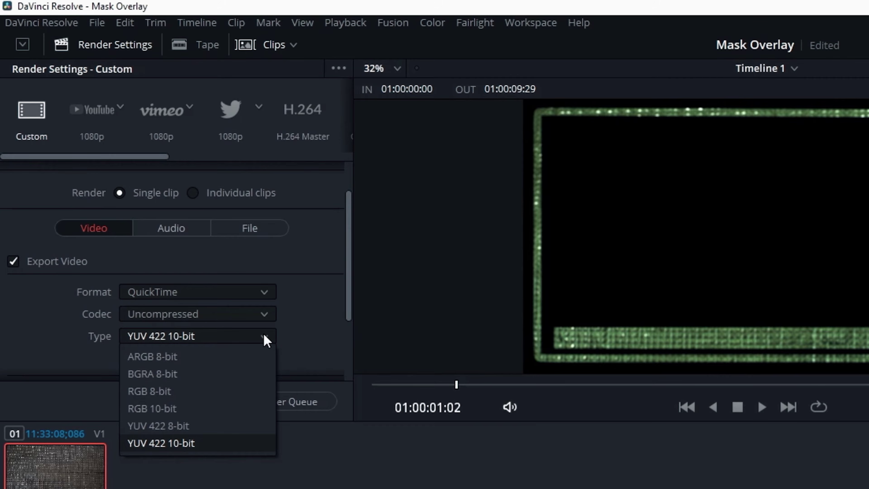
click(156, 374)
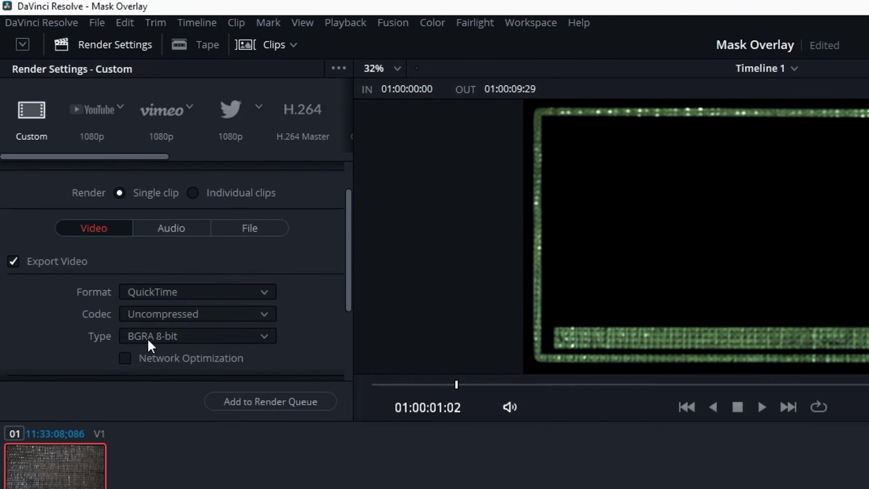
drag(351, 293, 357, 350)
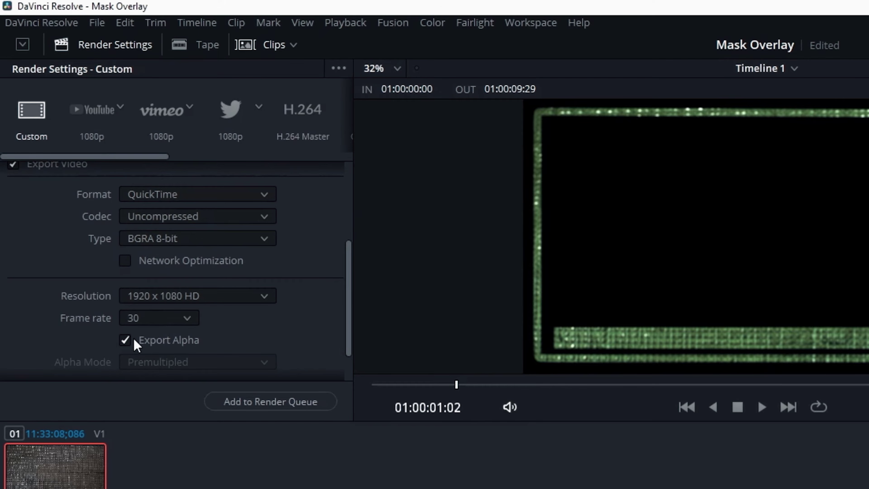
click(247, 402)
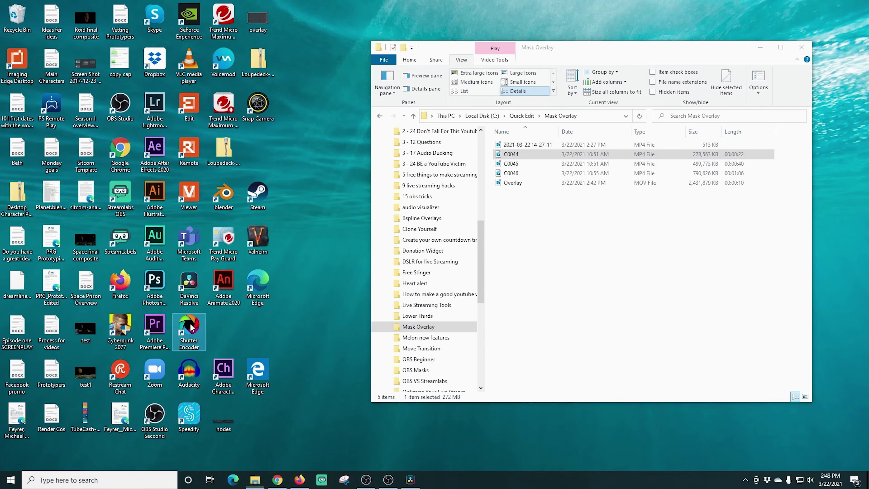
double_click(189, 325)
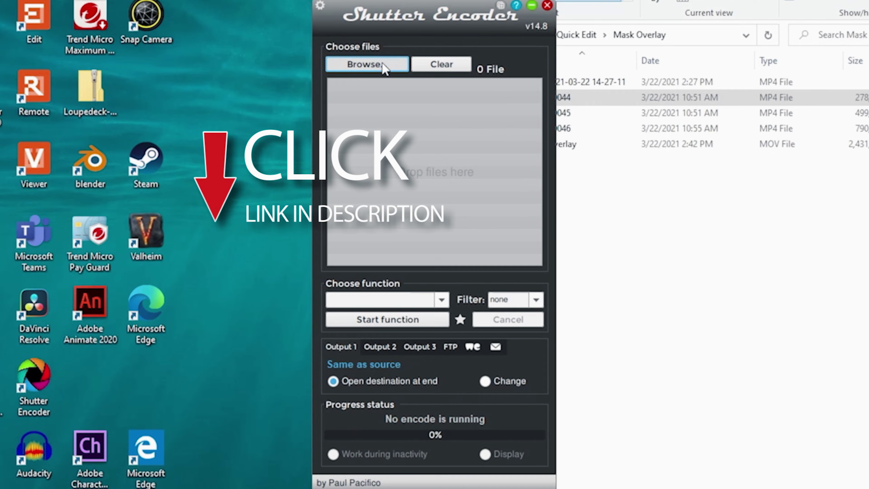
Step: Load Overlay.mov and choose VP9 as the conversion function
click(384, 67)
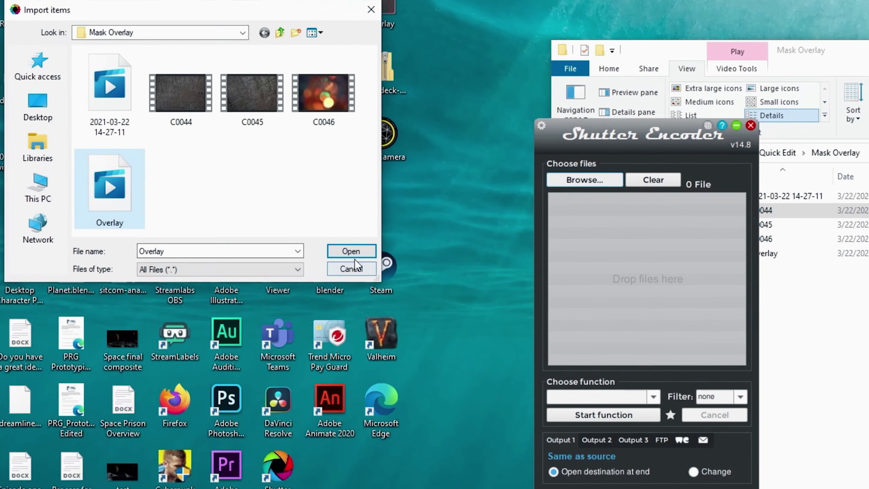
click(349, 250)
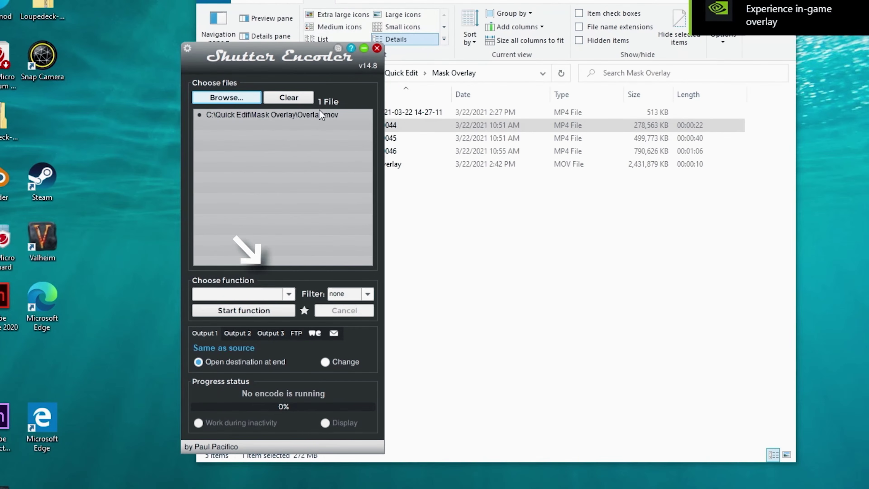
click(288, 294)
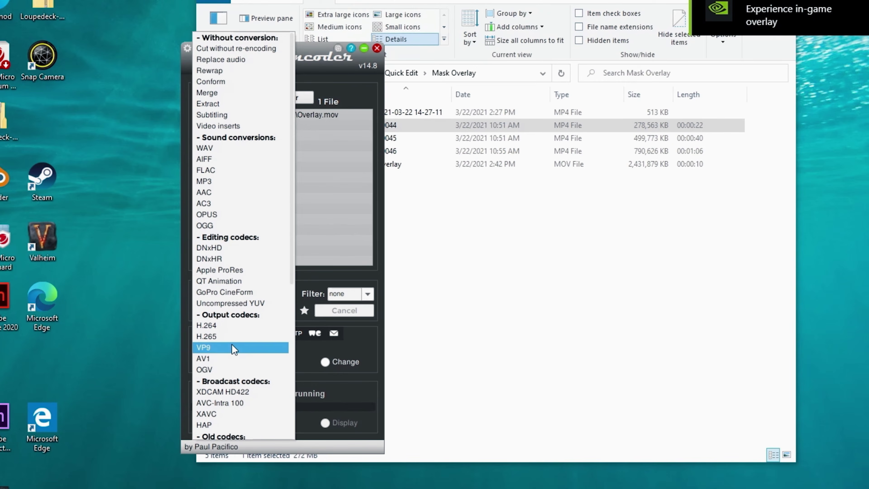
click(202, 347)
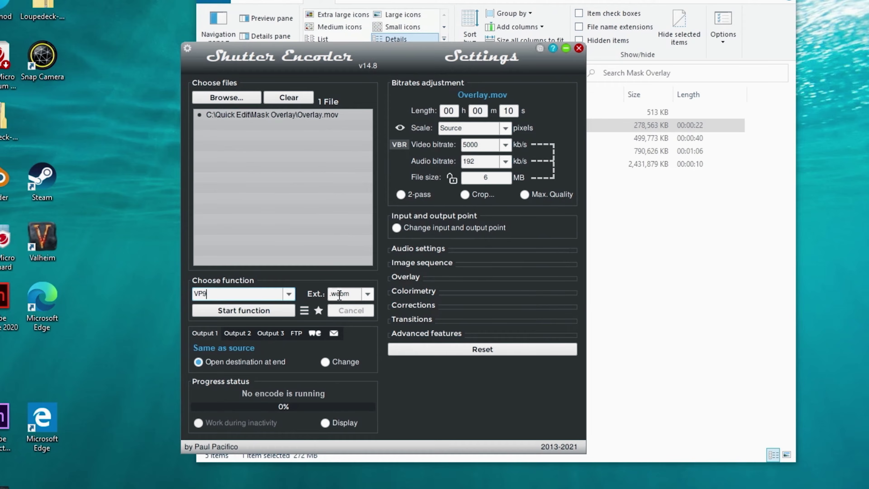
Step: Set the output folder to C:\Quick Edit\Mask Overlay
click(323, 362)
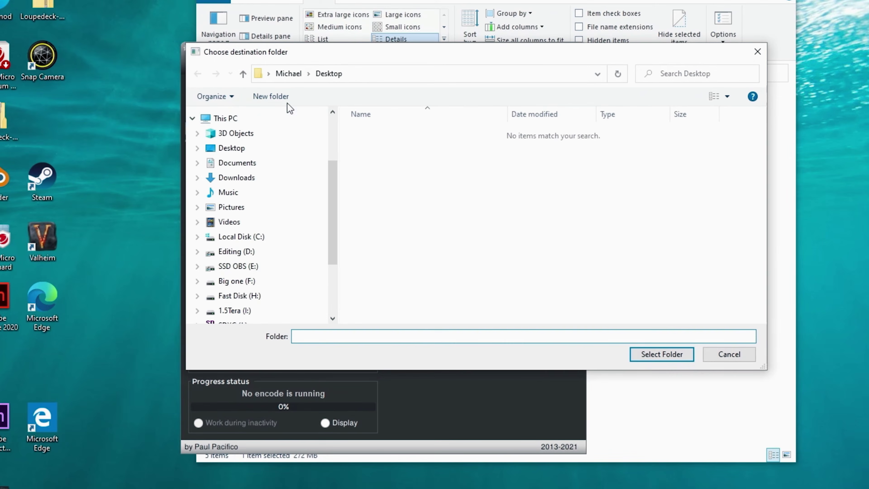
click(197, 237)
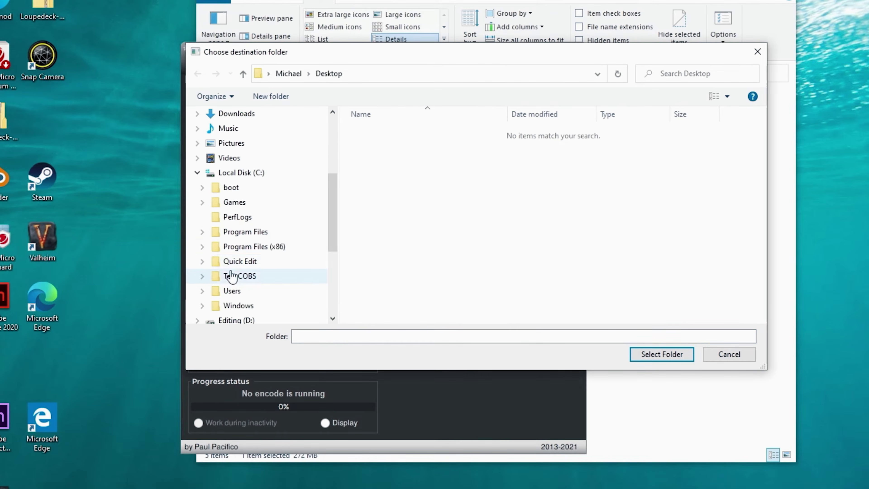
click(202, 261)
drag(330, 197, 333, 240)
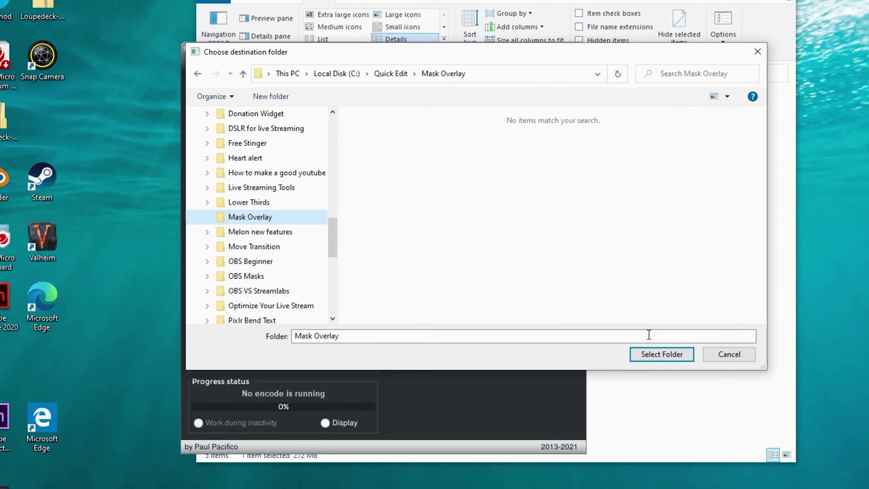
click(644, 354)
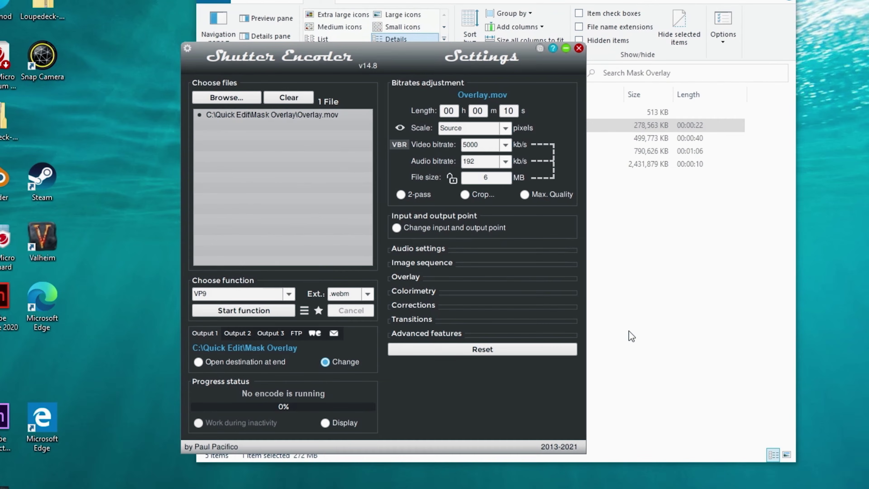
Step: Enable Max. Quality and the alpha channel, then start the VP9 conversion
click(527, 194)
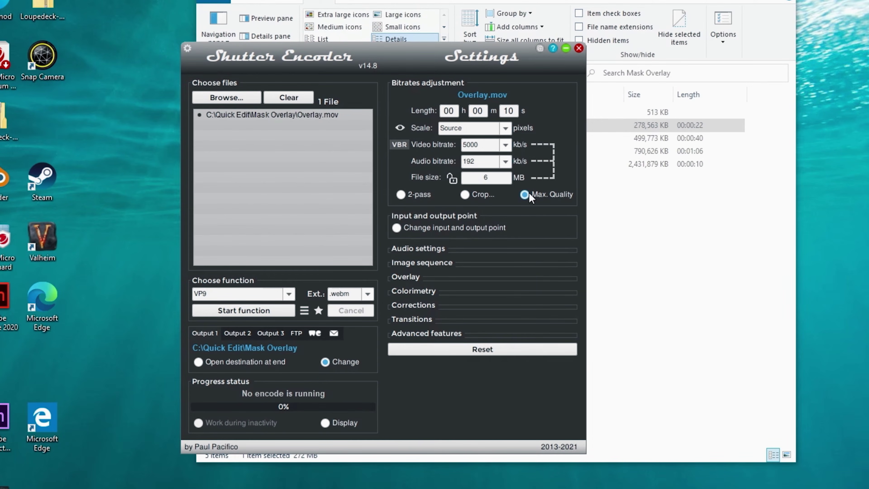
click(400, 334)
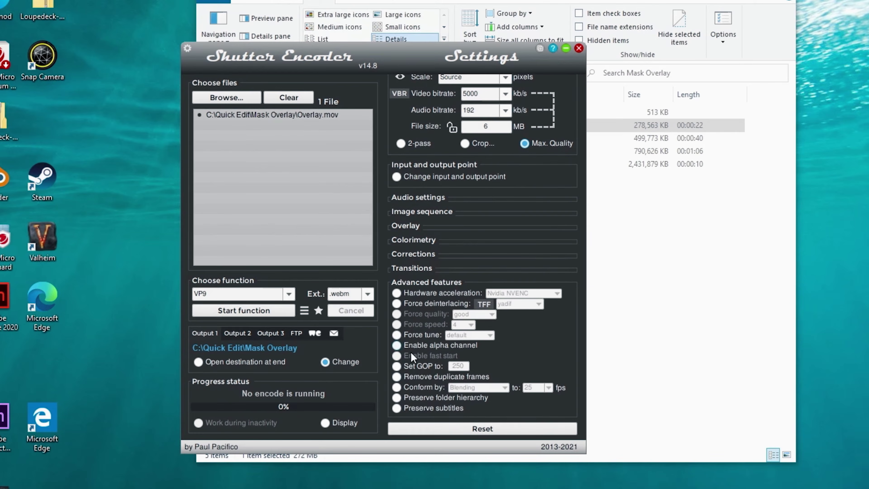
click(396, 345)
click(250, 311)
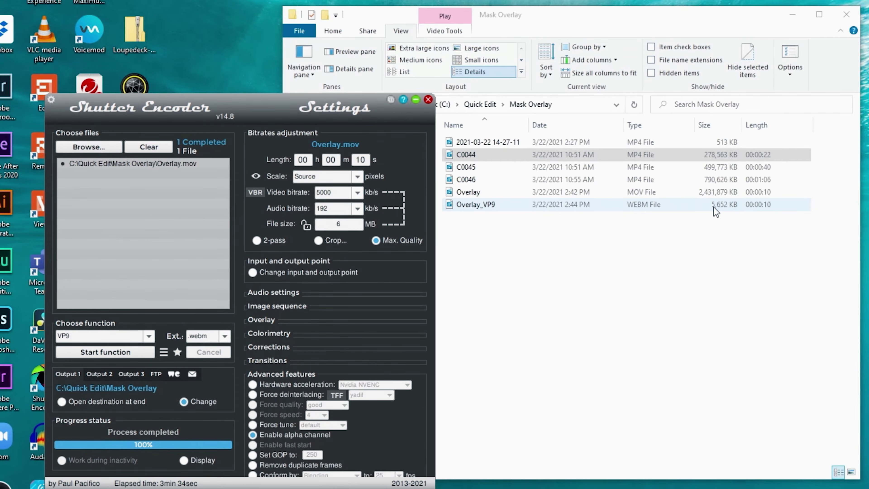
Step: Compare the 2.4 GB Overlay.mov with the 5,652 KB Overlay_VP9.webm in Mask Overlay
click(714, 207)
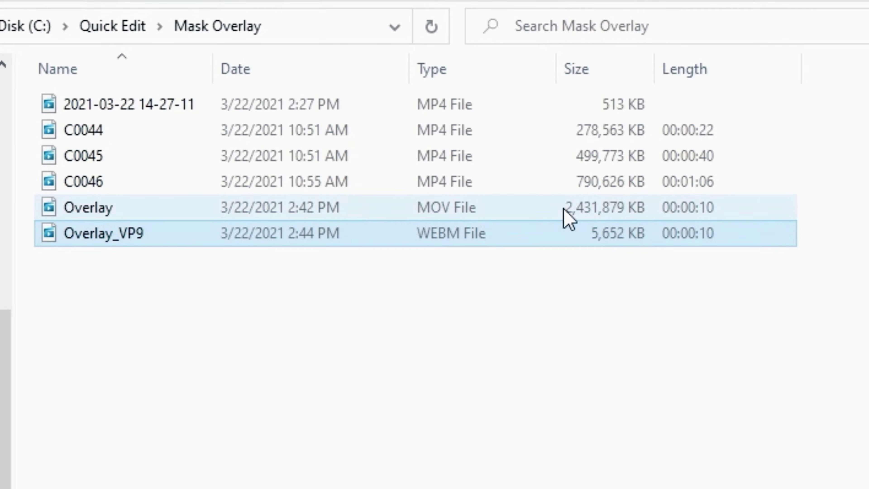
click(565, 209)
click(607, 236)
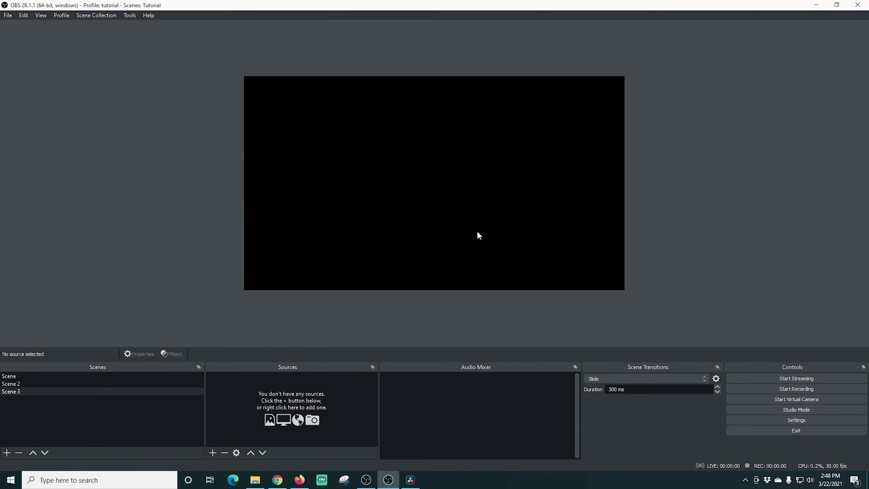
Step: Add a Video Capture Device source using the Cam Link device
key(space)
scroll(470, 234, up, 4)
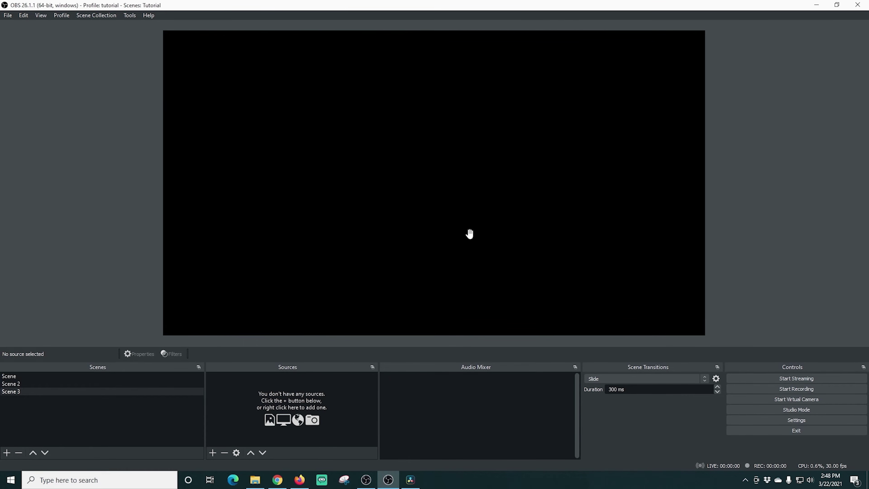
click(212, 453)
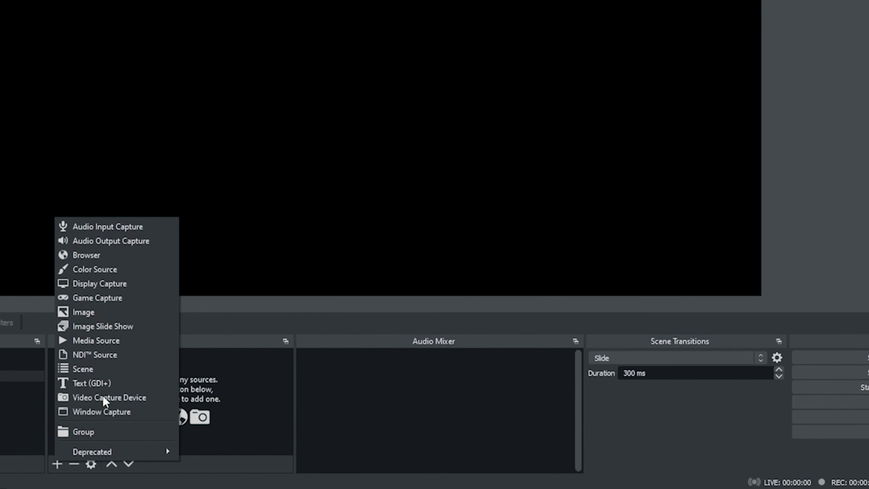
click(78, 399)
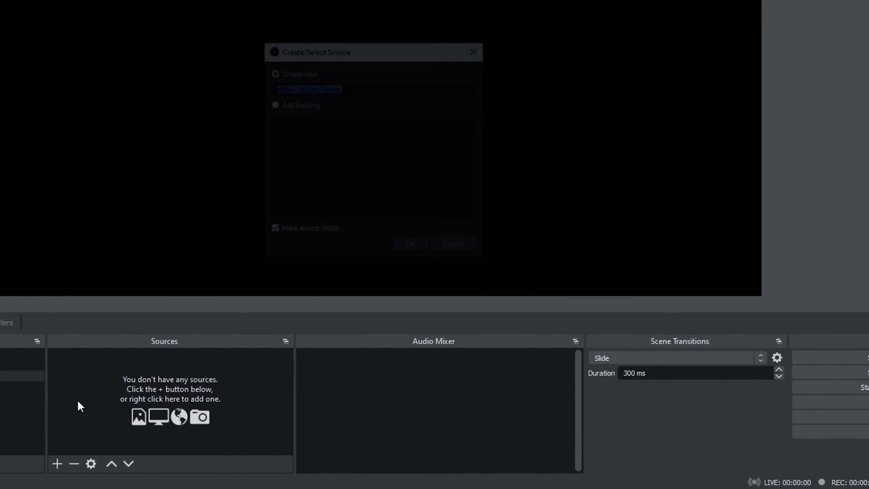
click(404, 247)
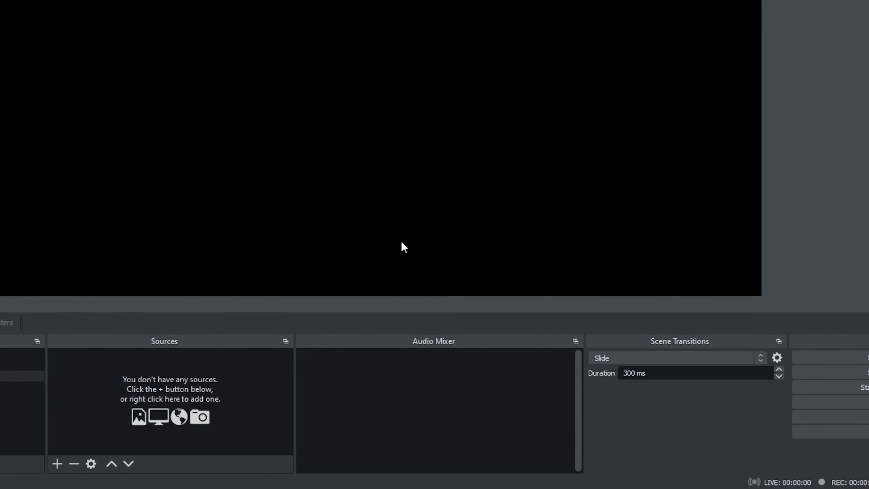
click(342, 176)
click(338, 286)
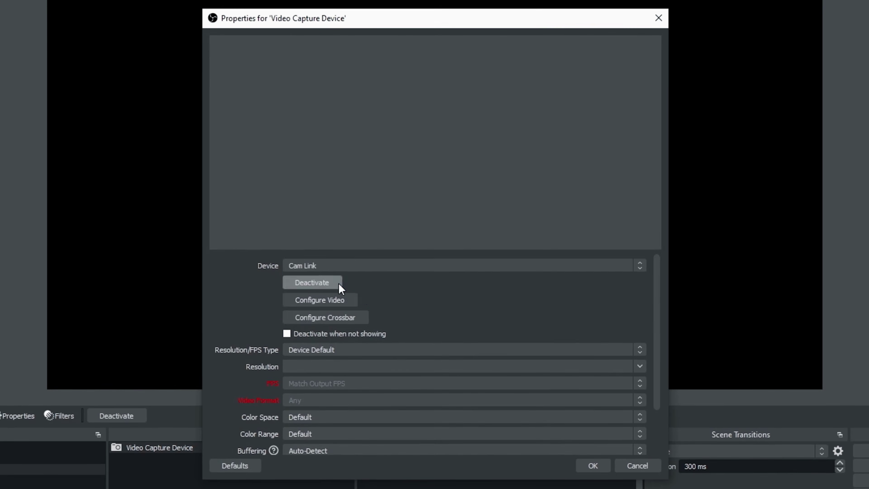
Step: Set a custom 1920x1080 resolution and Cam Link audio, then confirm
click(342, 350)
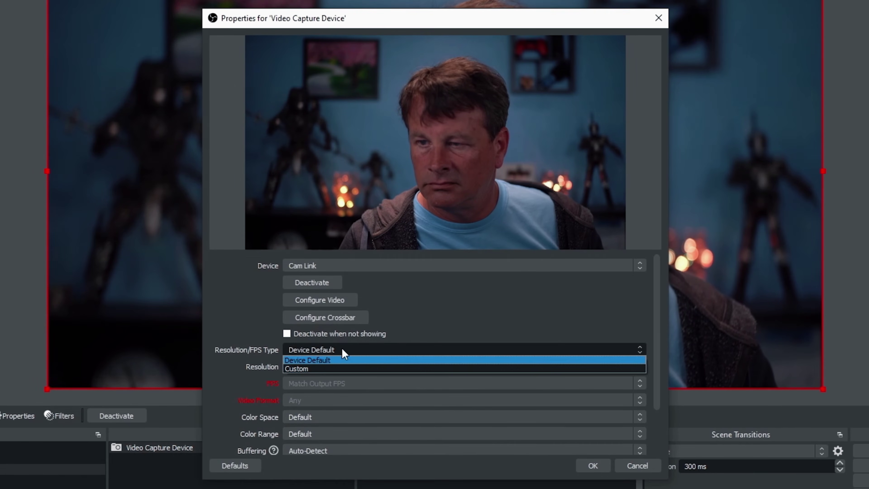
click(323, 368)
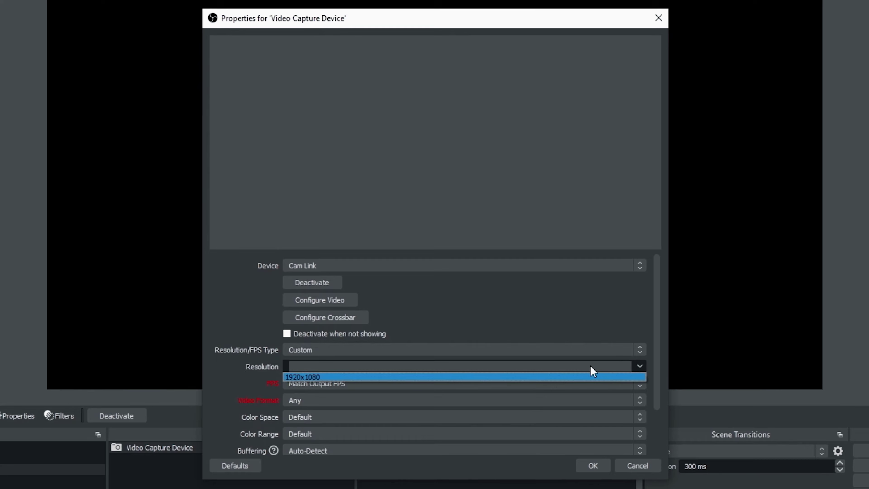
click(460, 378)
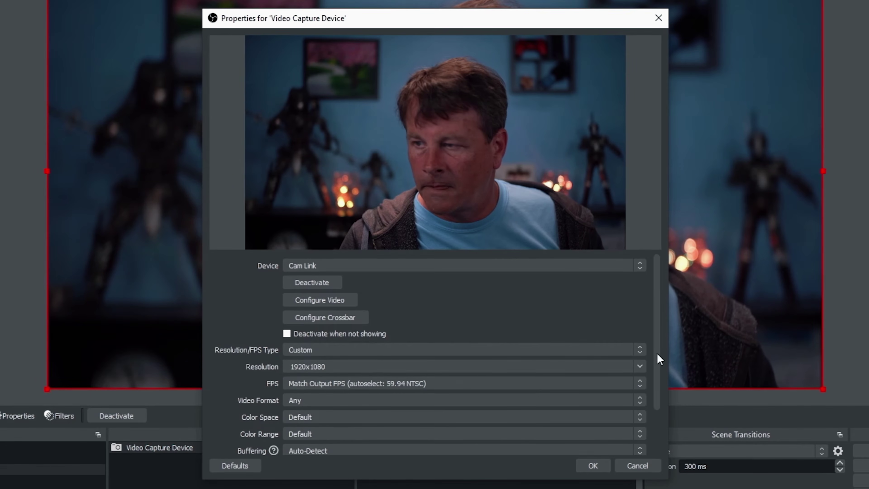
scroll(657, 354, down, 3)
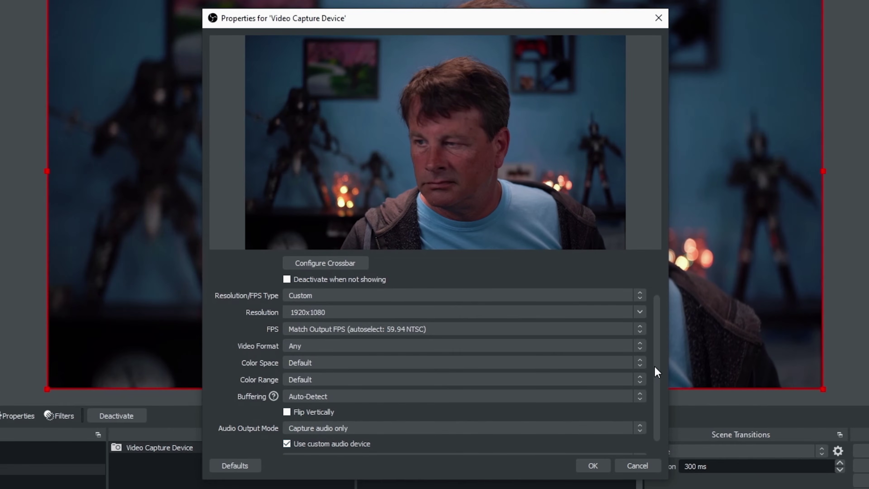
scroll(654, 367, down, 1)
click(444, 443)
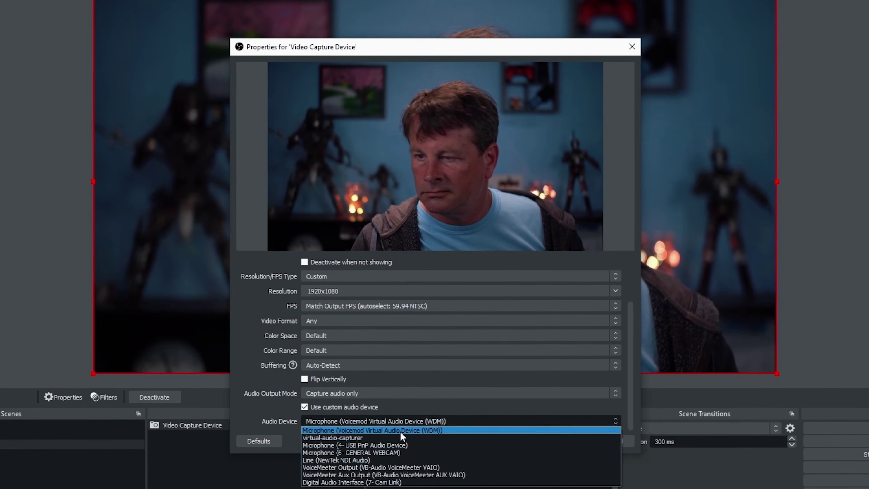
click(340, 482)
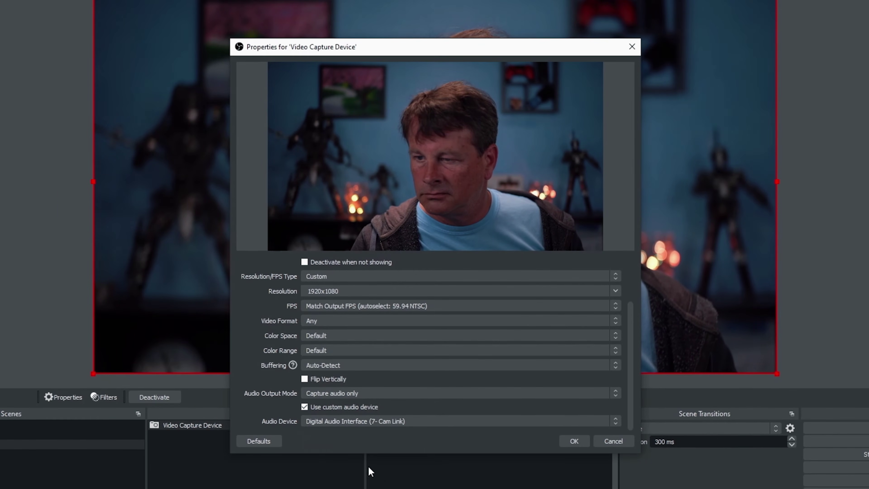
click(574, 441)
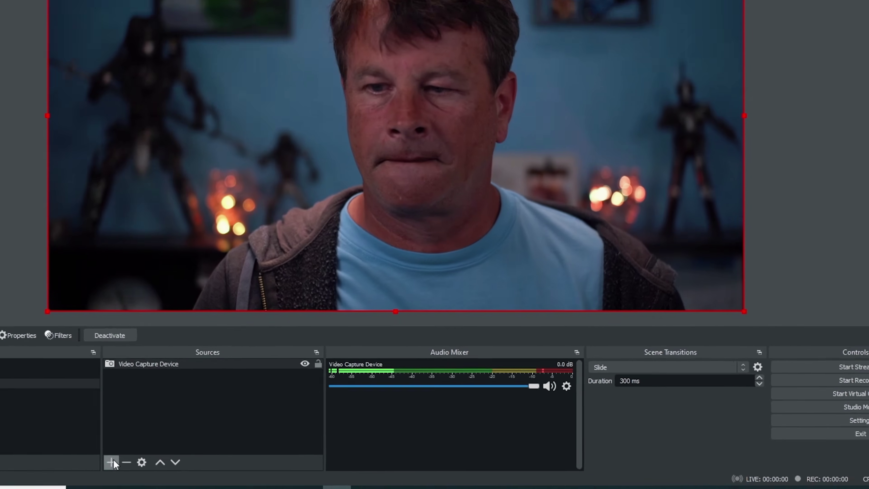
Step: Create a new Media Source named Overlay
click(212, 452)
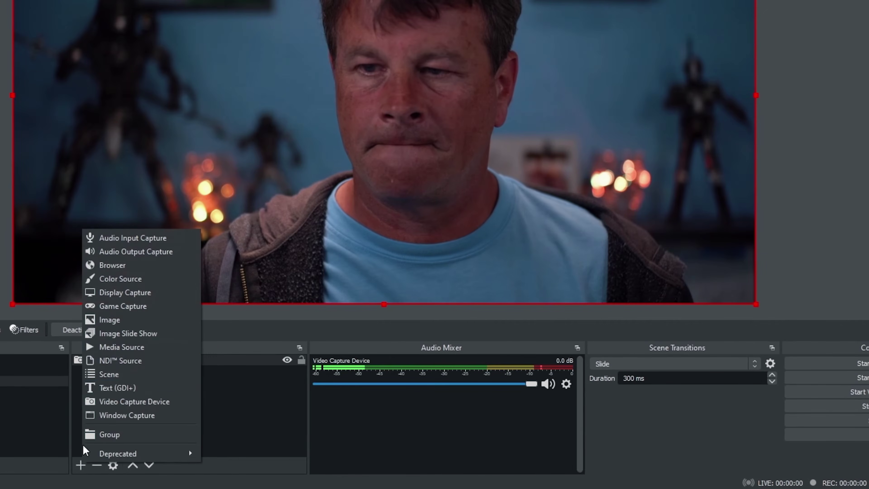
click(107, 350)
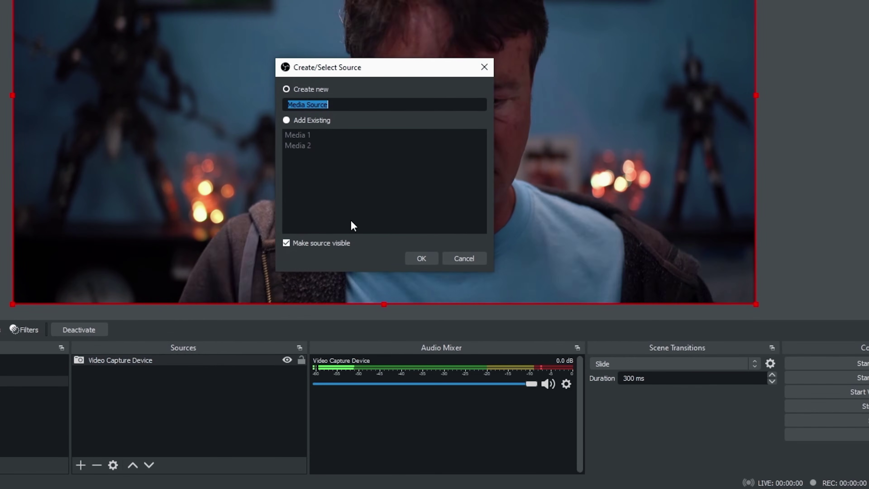
text(Overlay)
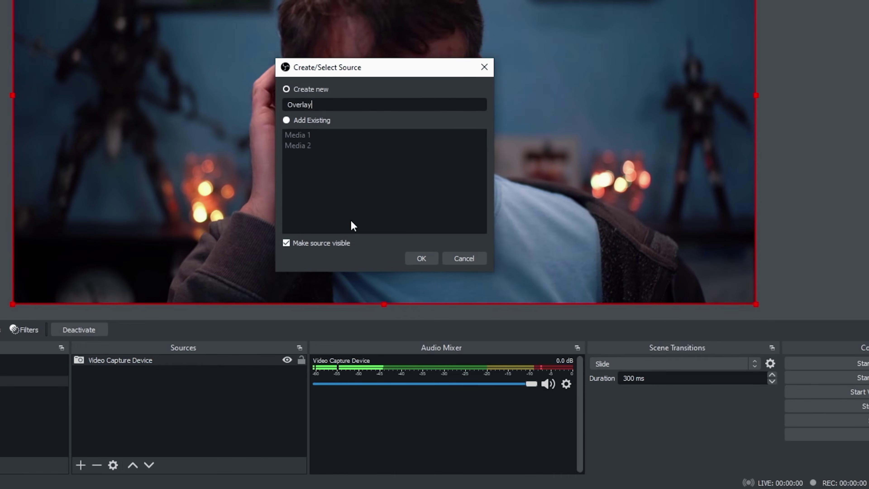
click(419, 258)
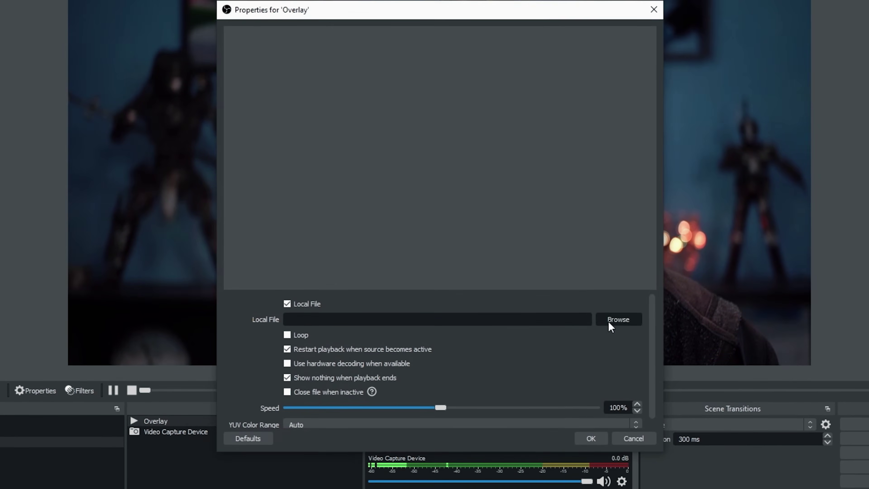
Step: Load Overlay_VP9.webm as the Overlay's looping file and save the settings
click(591, 289)
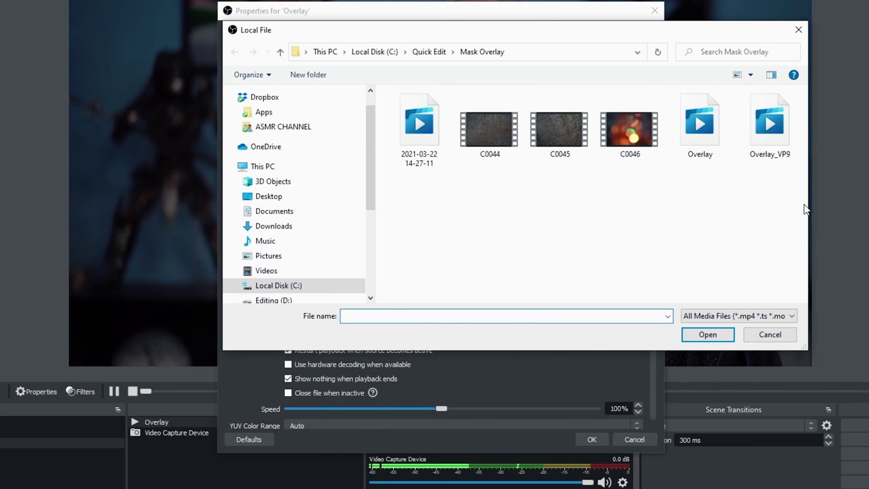
click(775, 134)
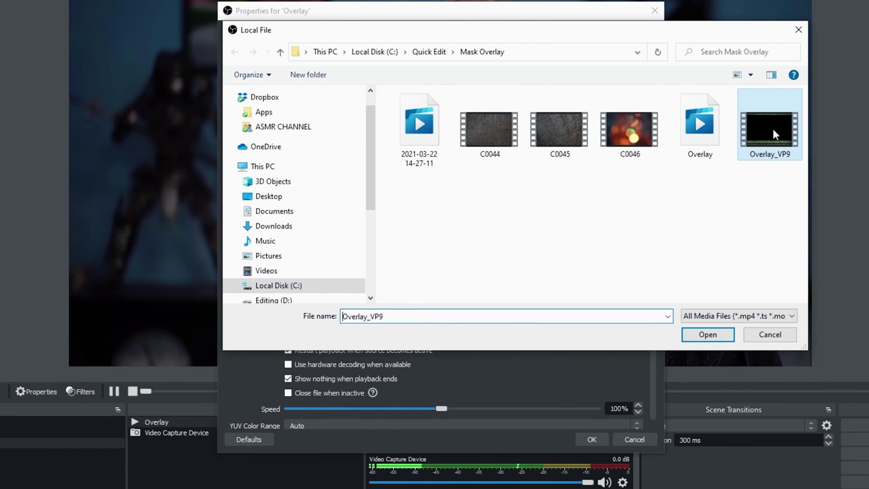
click(707, 335)
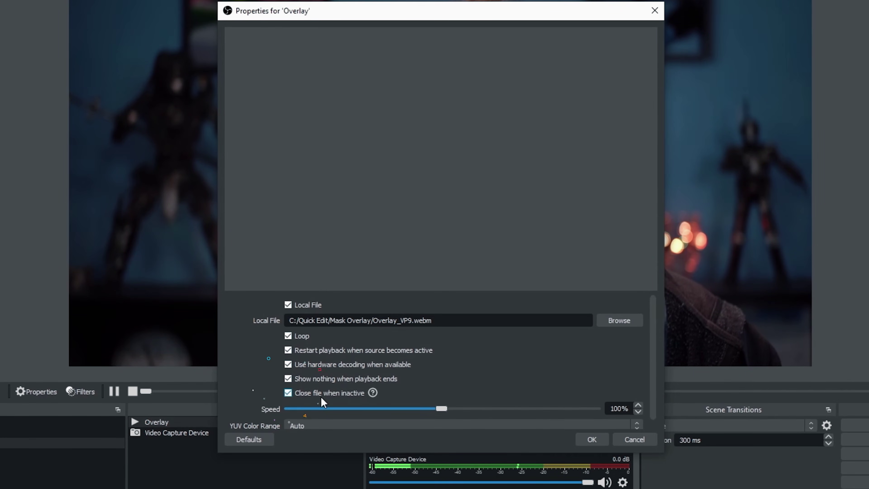
click(591, 439)
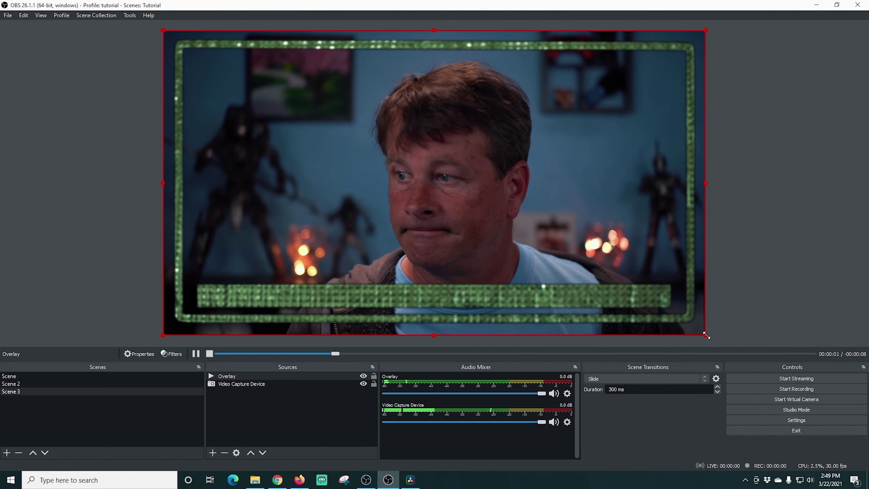
Step: Stretch the Overlay over the canvas and slow its playback to 39%
drag(706, 336, 722, 345)
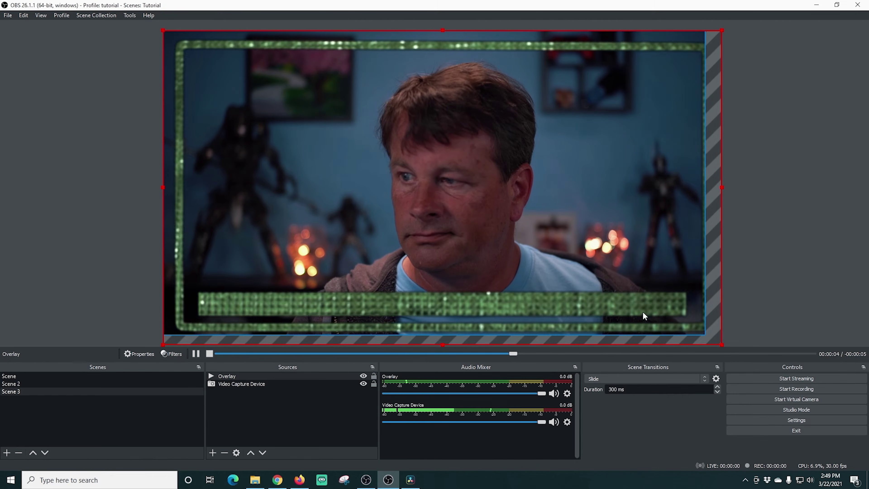
drag(643, 311, 634, 307)
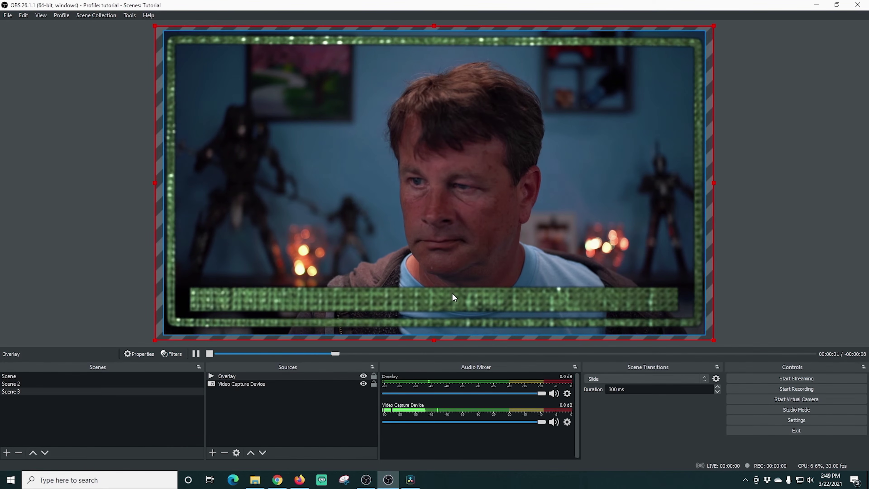
click(131, 351)
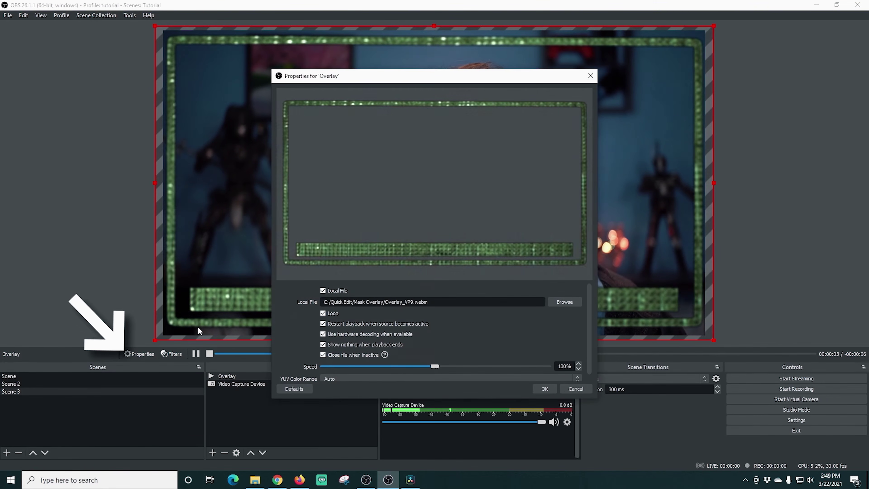
drag(432, 366, 356, 369)
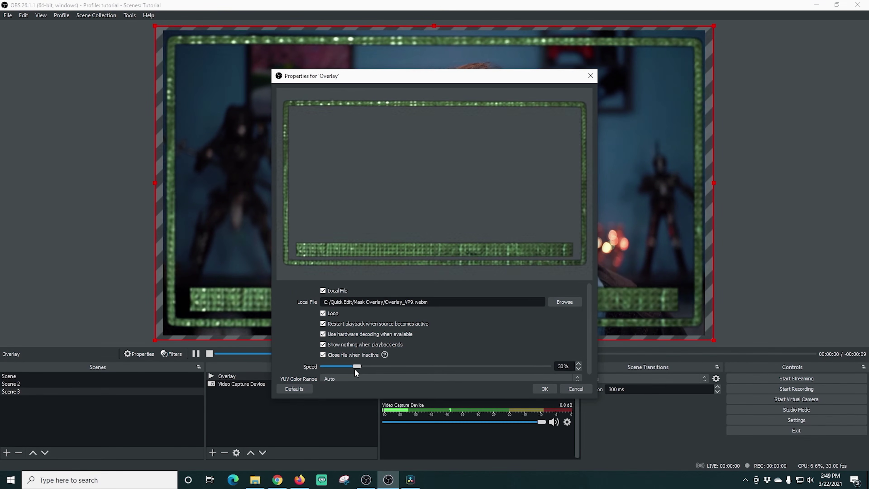
click(544, 388)
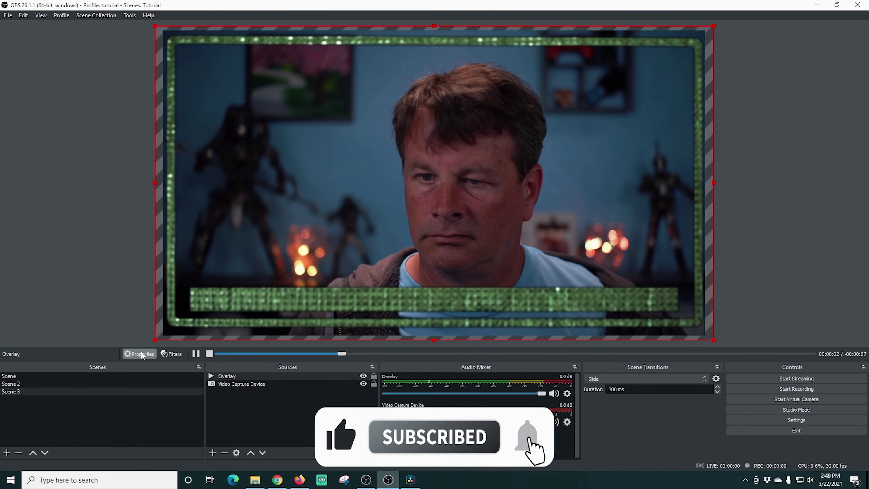
Step: Raise the Overlay's playback speed to about 46%
double_click(225, 377)
mouse_move(362, 365)
mouse_down()
mouse_move(371, 366)
mouse_move(353, 366)
mouse_move(372, 367)
mouse_up()
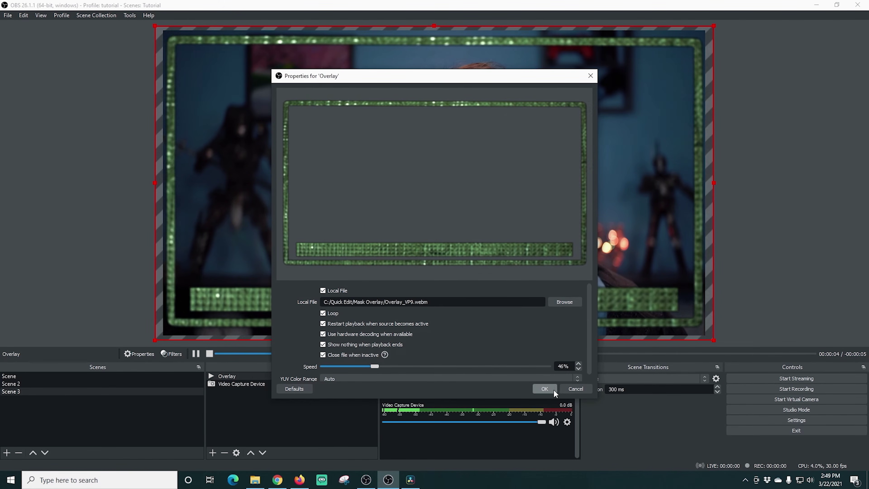
click(544, 388)
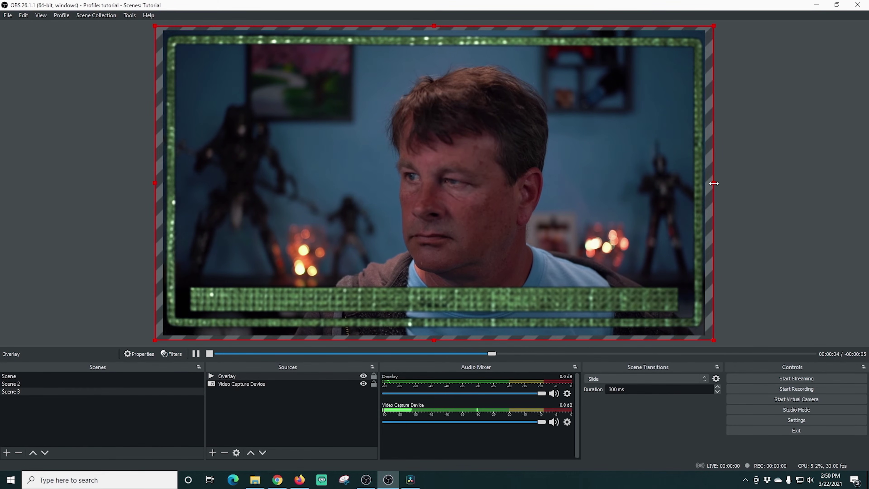
Step: Nudge the Overlay's size and position to the canvas edges, then select the Video Capture Device
drag(713, 183, 709, 182)
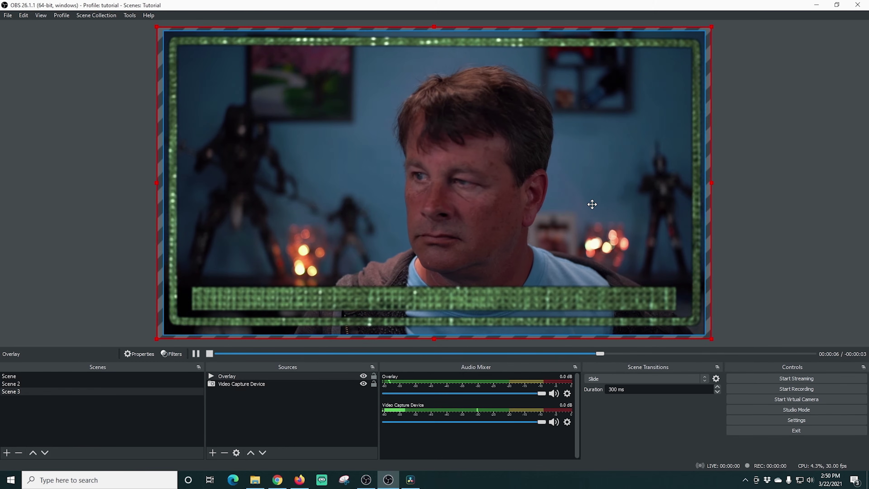
drag(591, 203, 592, 204)
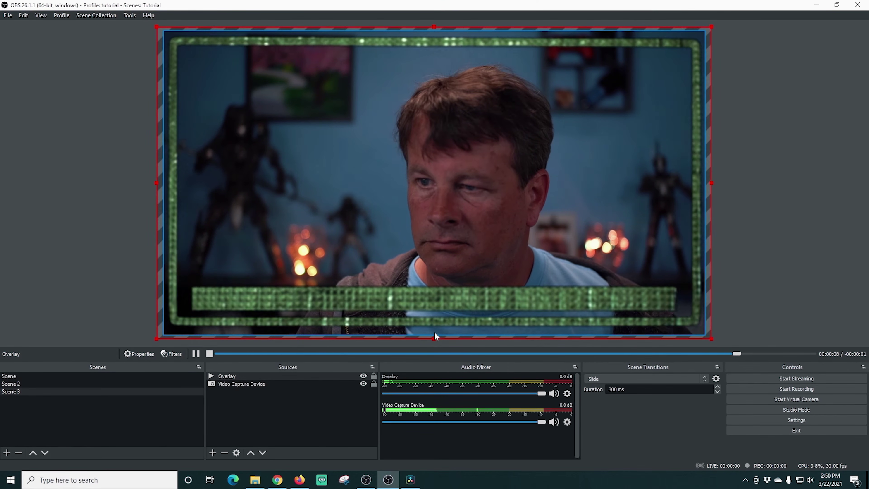
drag(433, 340, 433, 339)
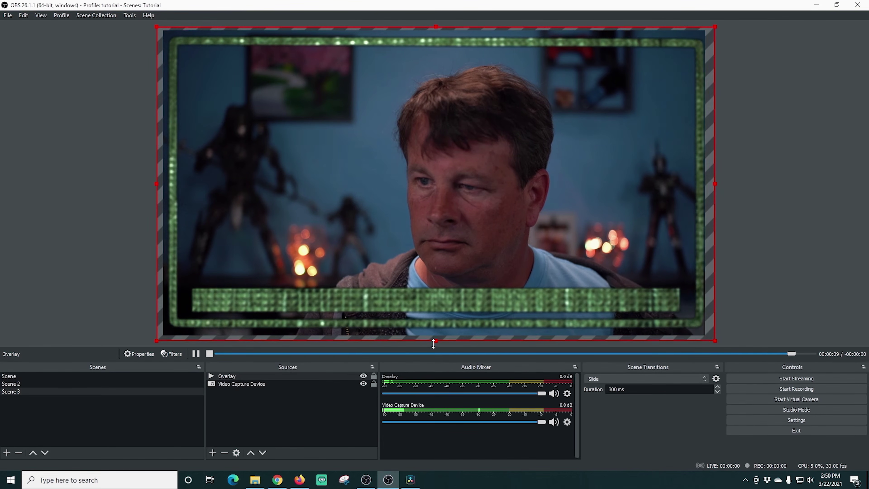
drag(433, 302, 432, 304)
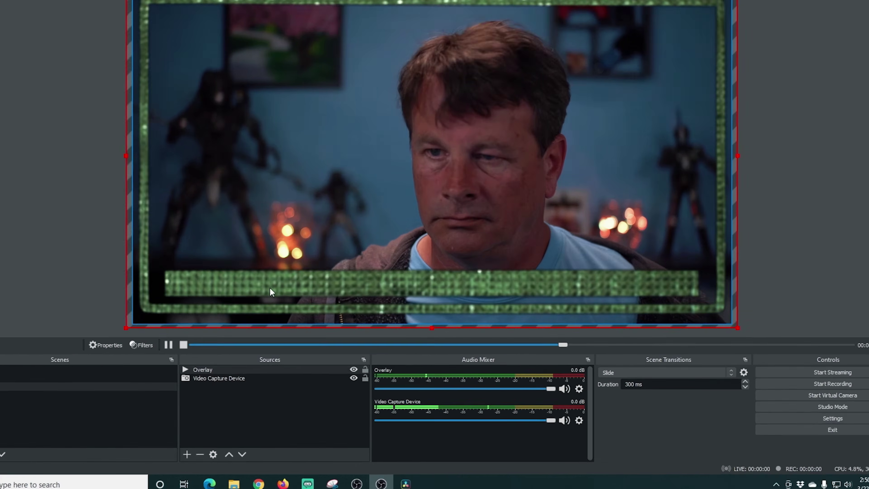
click(256, 310)
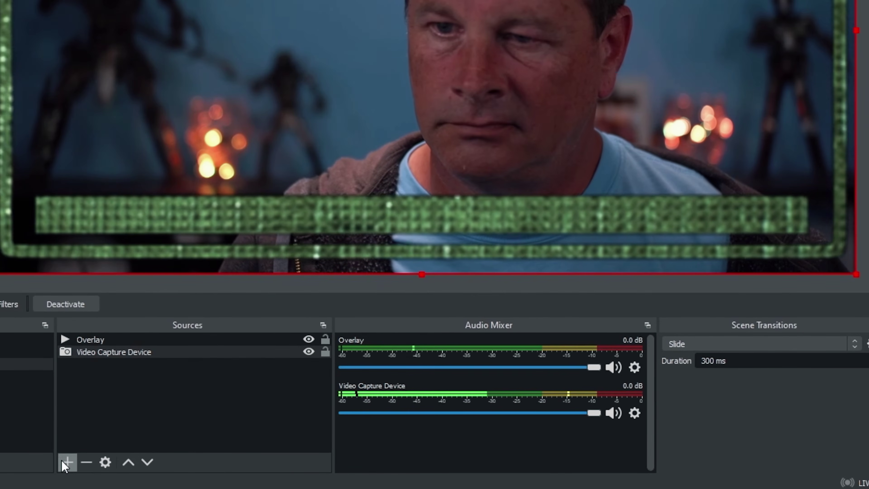
Step: Add a text source named 'Scroll' using the Aldo the Apache font
click(67, 462)
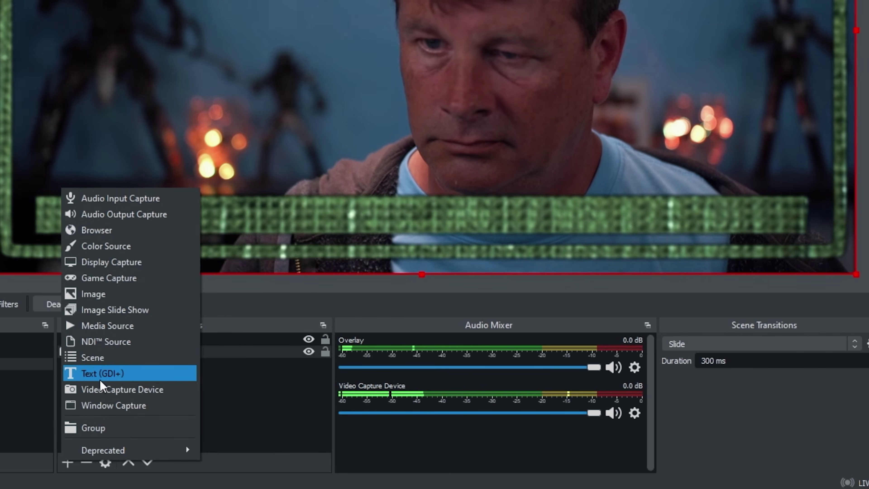
click(109, 375)
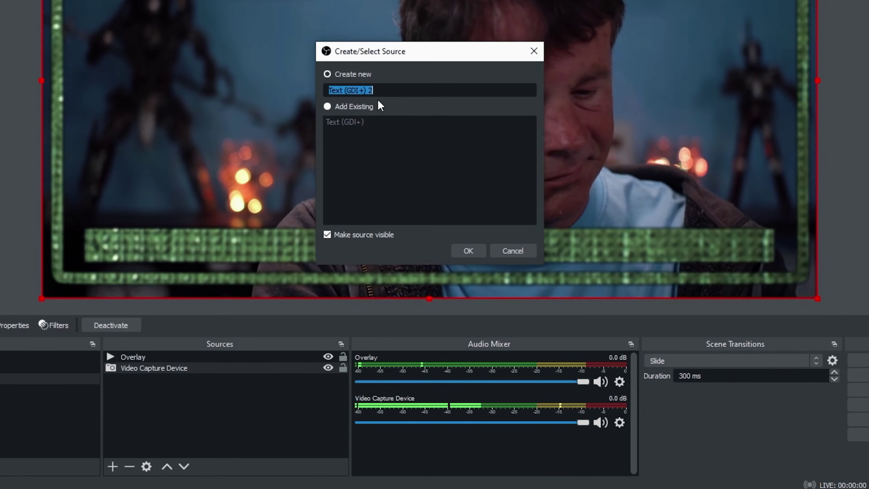
text(Scrool)
key(BackSpace)
key(BackSpace)
text(ll)
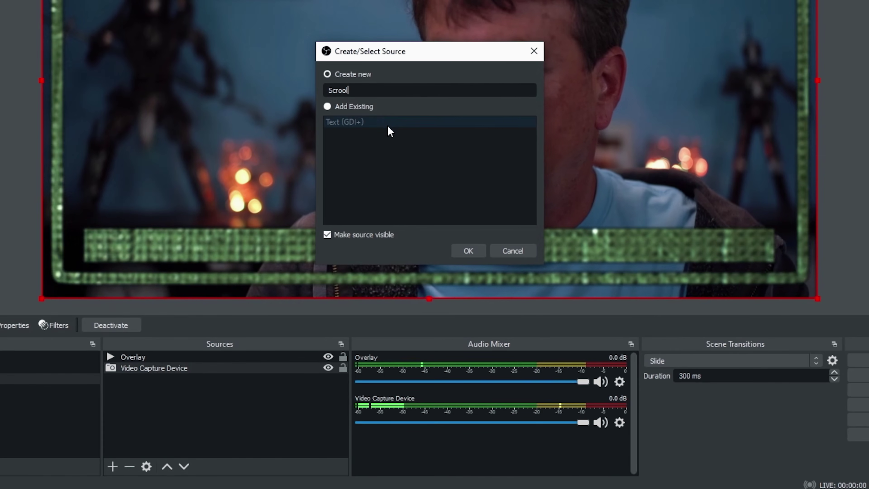
click(468, 250)
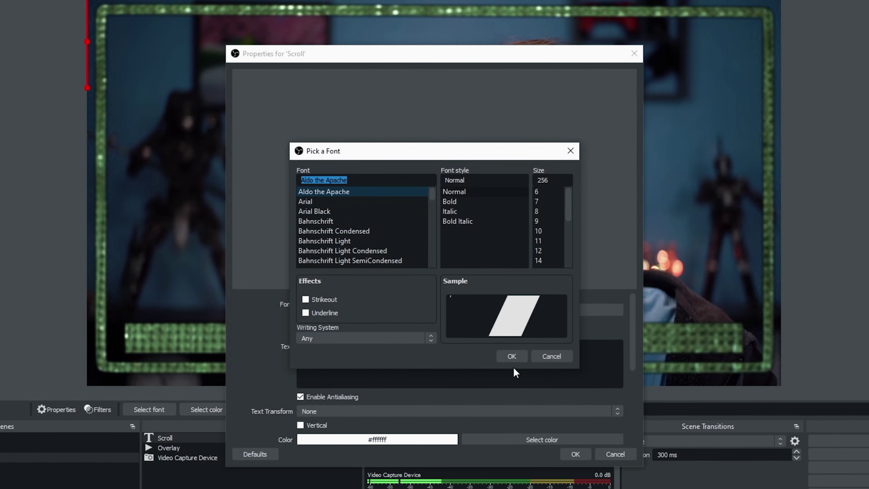
click(512, 356)
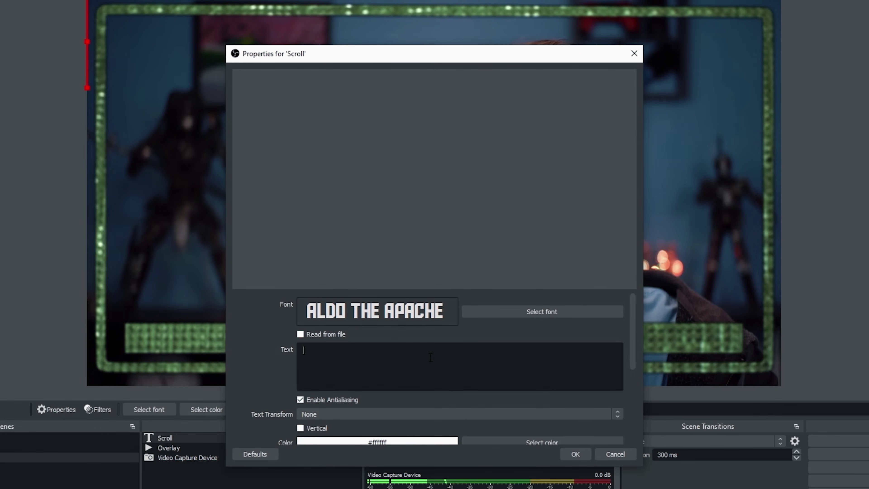
Step: Enter 'Thanks to my supporters!' followed by the comma-separated supporter names, fixing typos
text(Th)
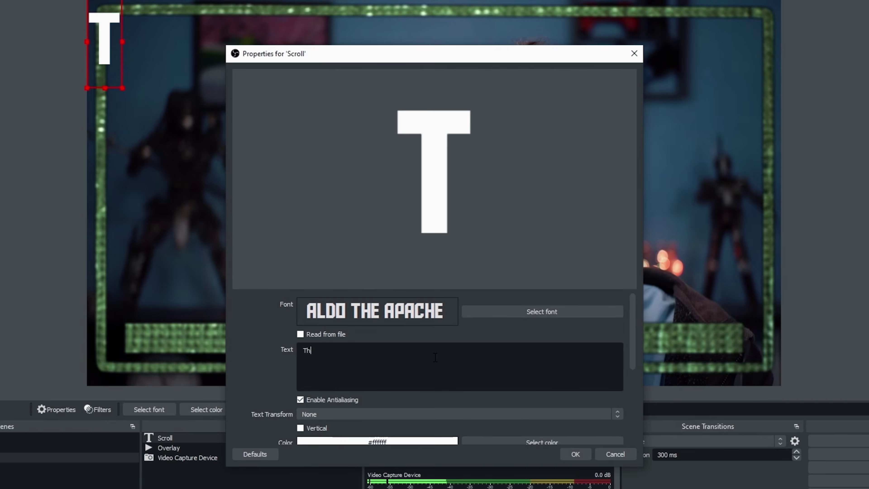
text(ank)
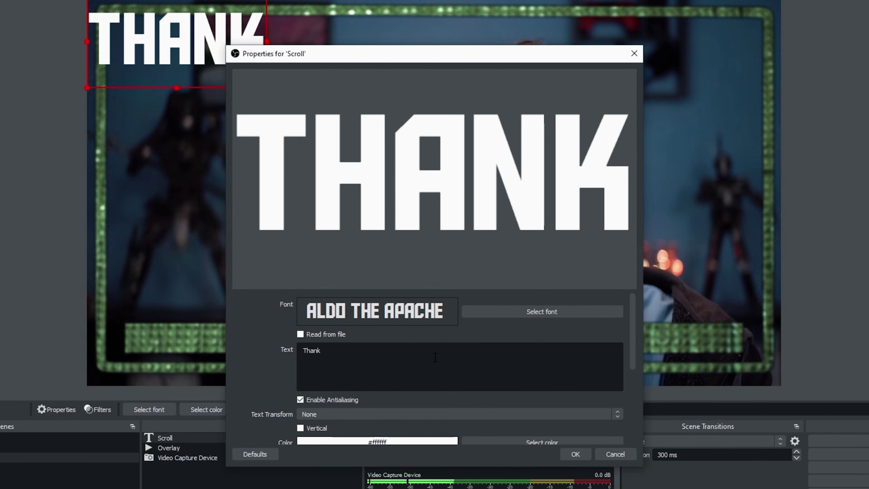
text(s to my supporters! T)
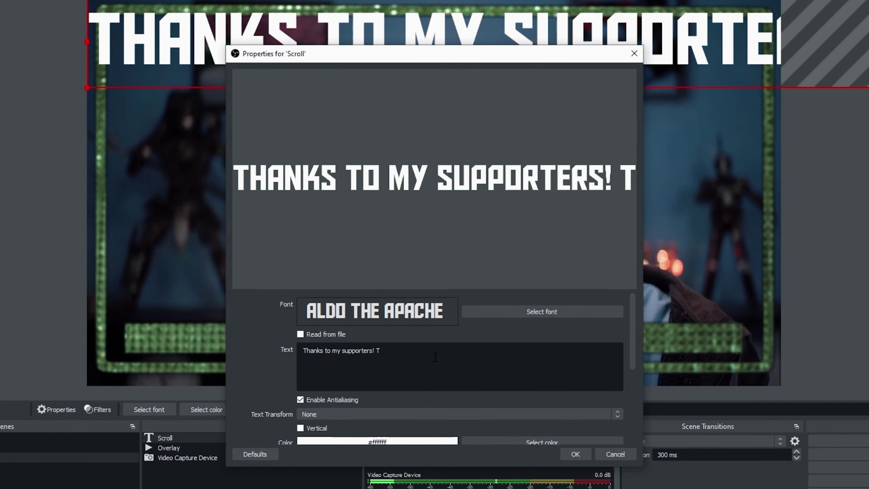
text(ech E)
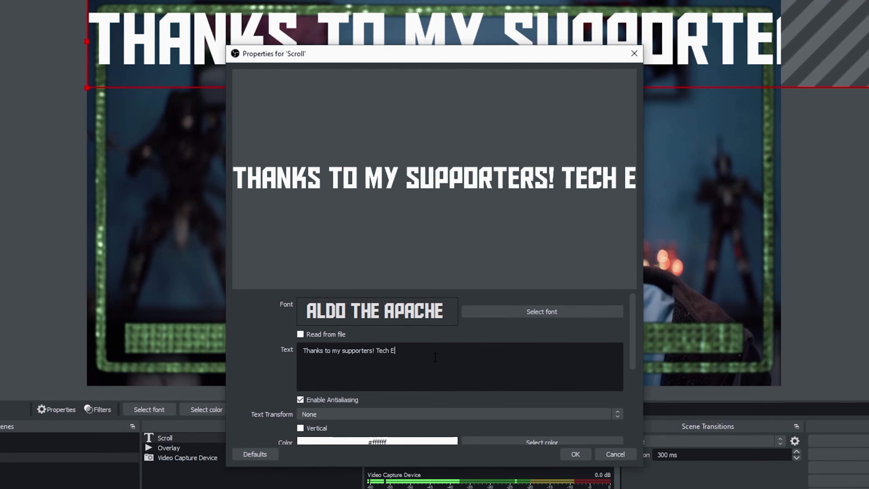
text(xamined)
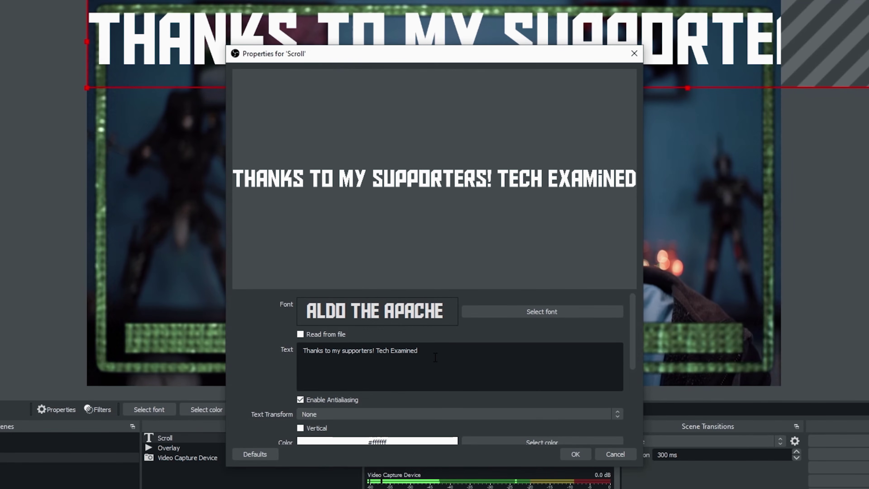
text(, )
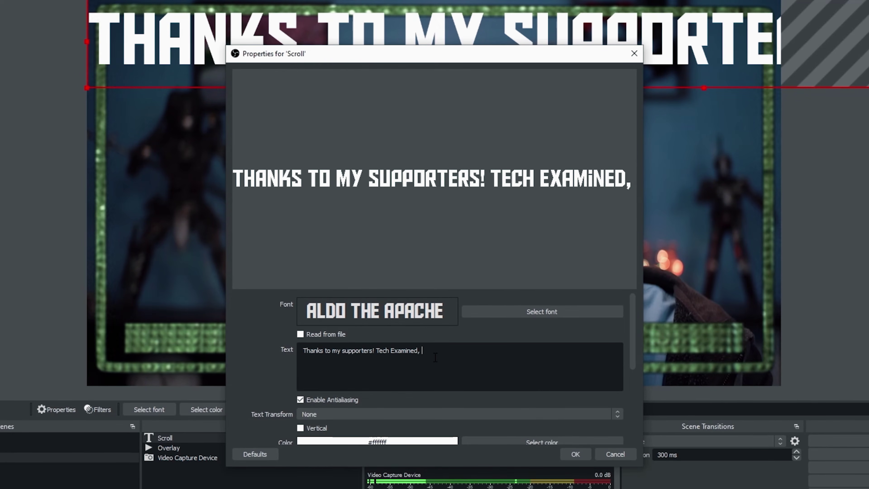
text(J)
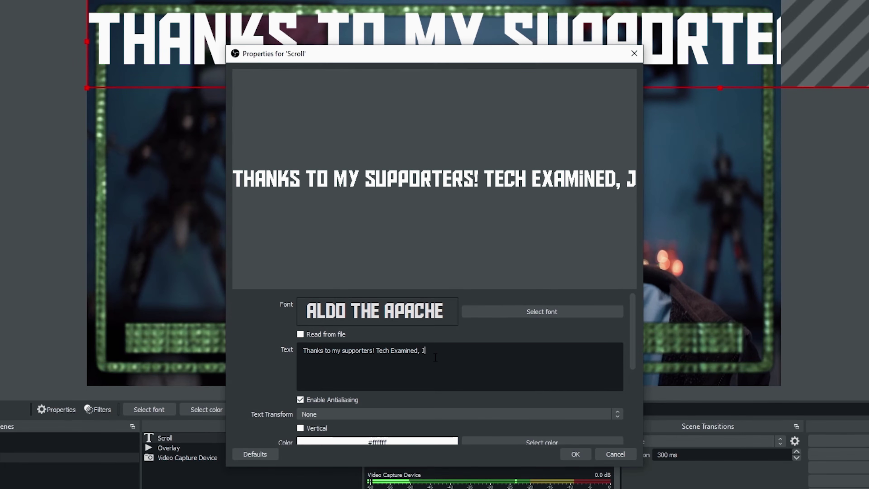
text(ay Lipp)
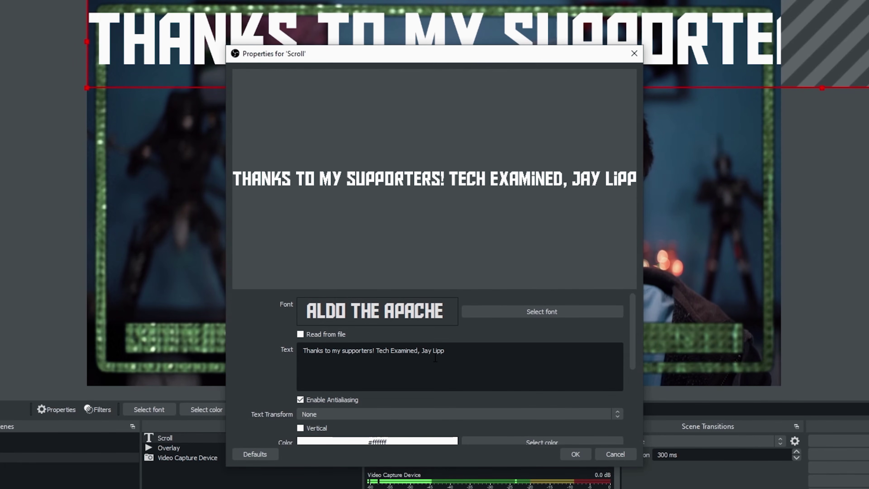
text(man)
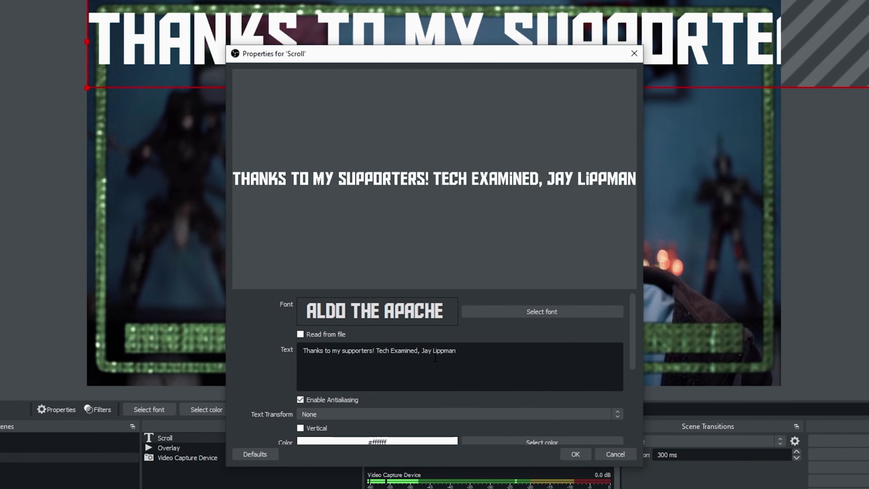
text(, TheFantast)
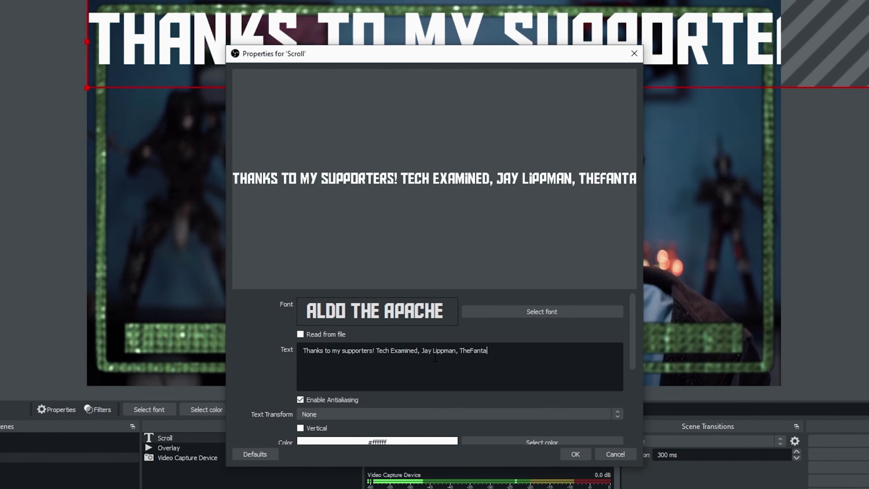
text(ic Joe)
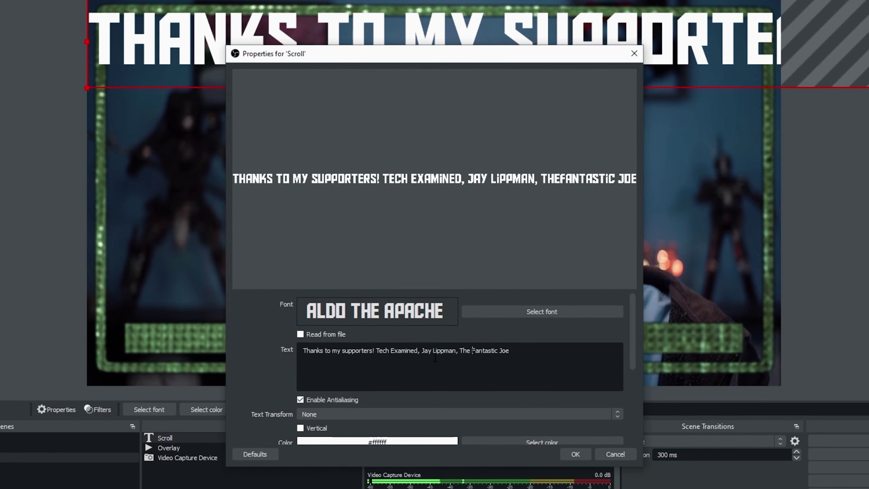
key(End)
text(, Organic Gardening in)
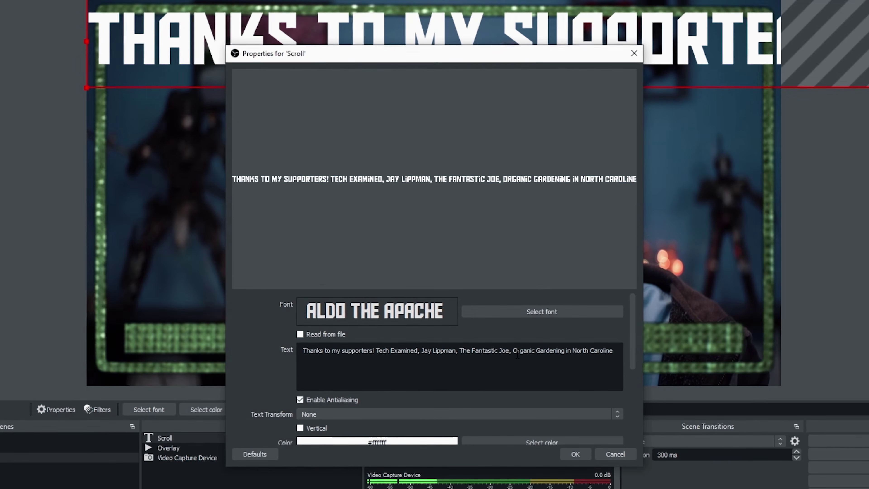
key(BackSpace)
text(a)
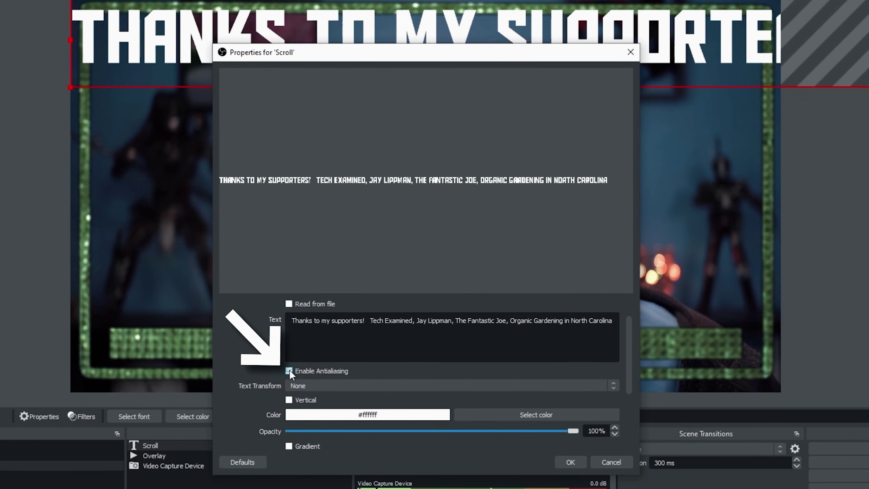
Step: Turn on a pure blue (#0000ff) gradient for the ticker text colour
scroll(366, 389, down, 3)
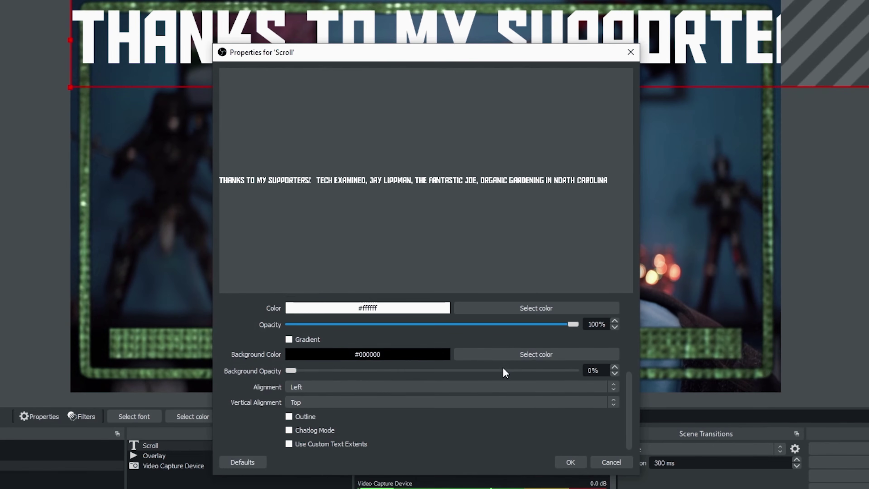
scroll(342, 369, up, 1)
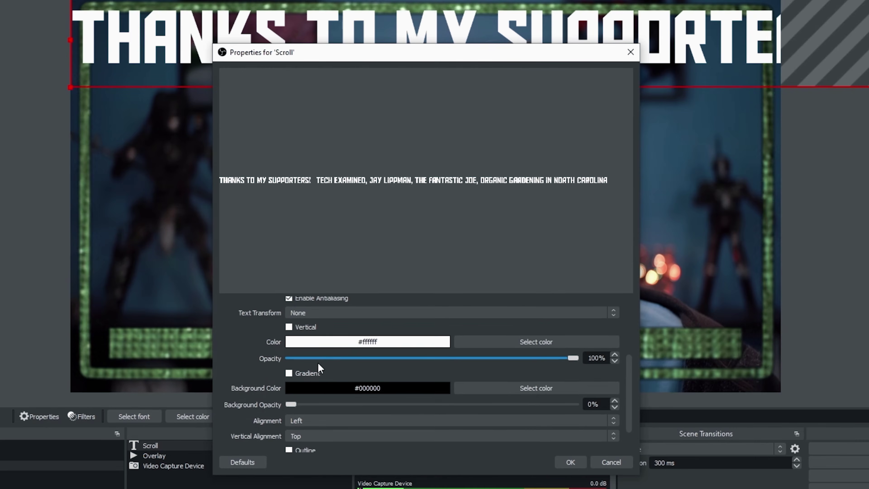
click(289, 374)
click(498, 358)
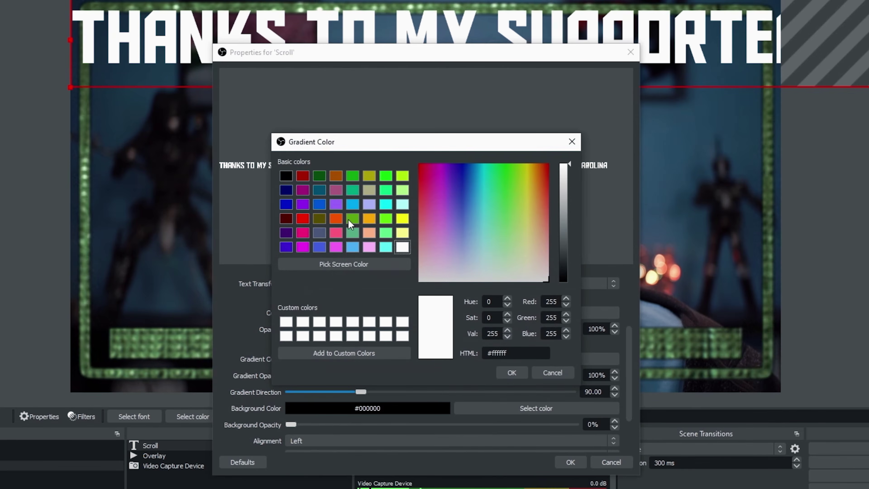
click(286, 204)
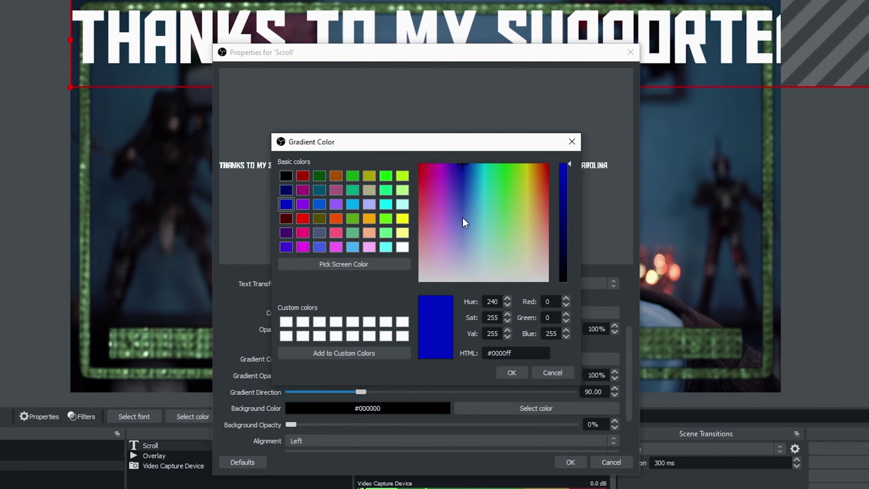
click(511, 372)
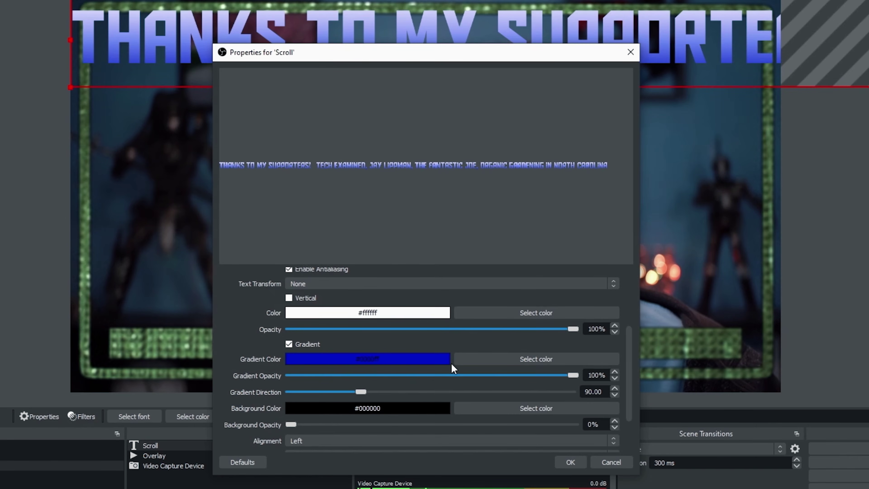
Step: Add a black outline of size 10 and apply the text settings
scroll(243, 389, down, 2)
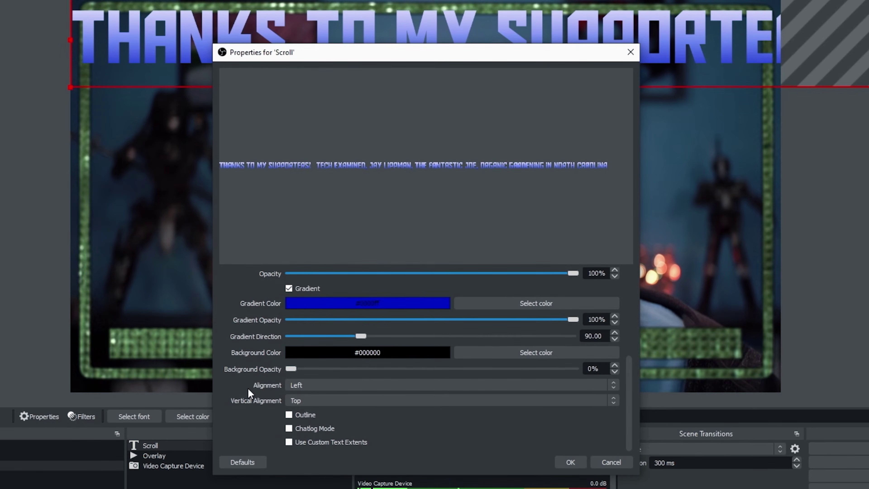
click(289, 415)
scroll(632, 396, down, 2)
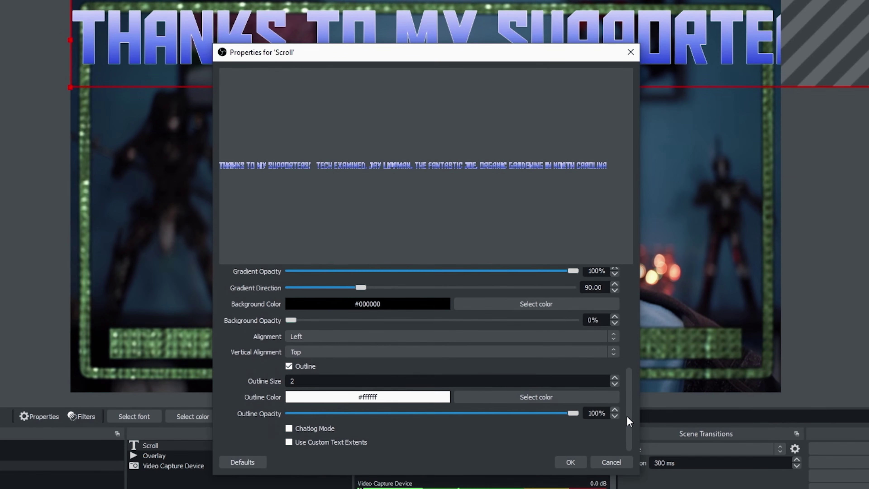
click(534, 397)
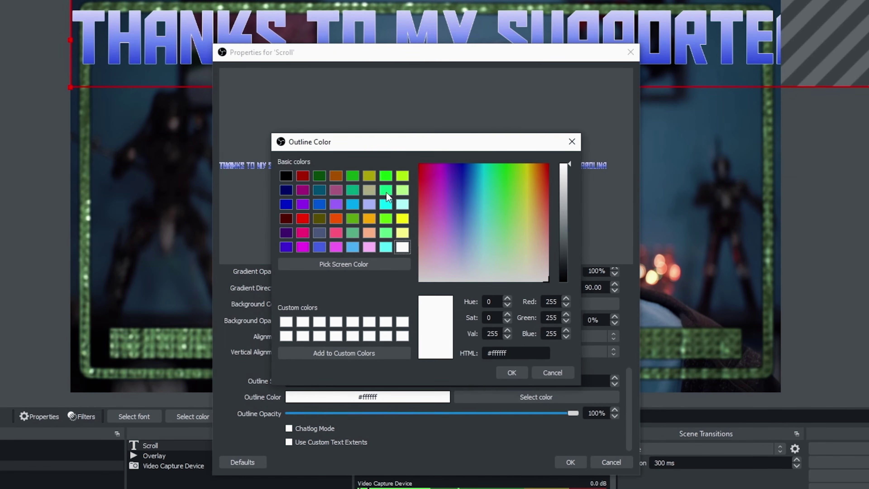
click(511, 372)
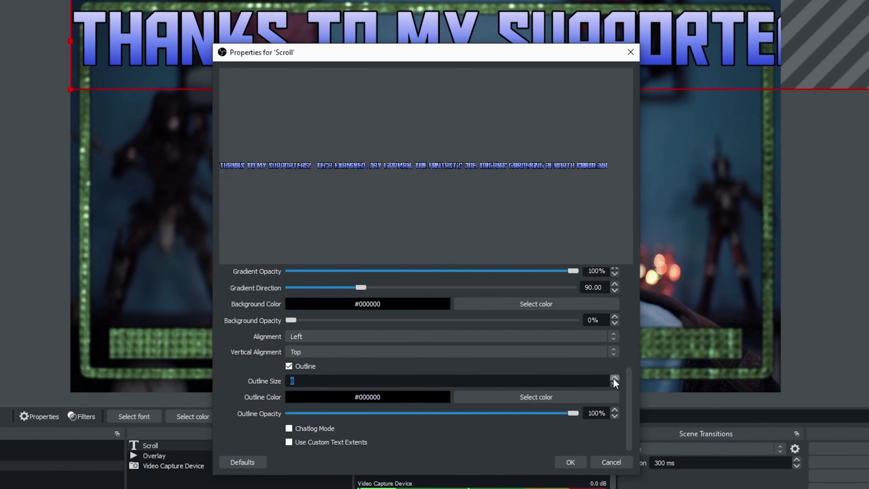
click(571, 463)
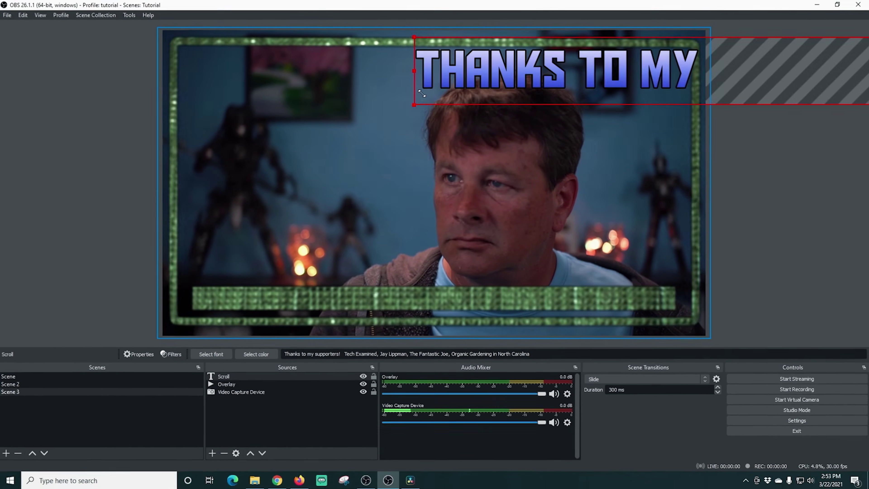
Step: Move the ticker onto the bottom green bar and crop it to end at the bar's right edge
drag(402, 76, 564, 217)
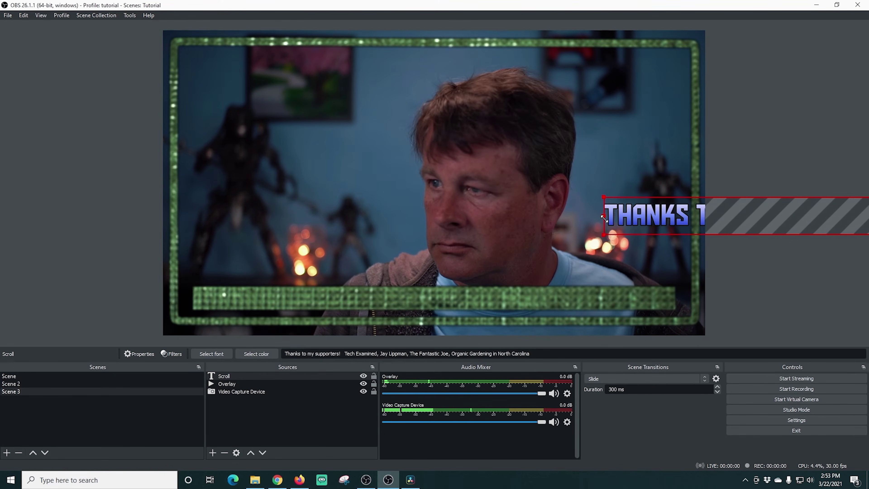
drag(642, 221, 230, 299)
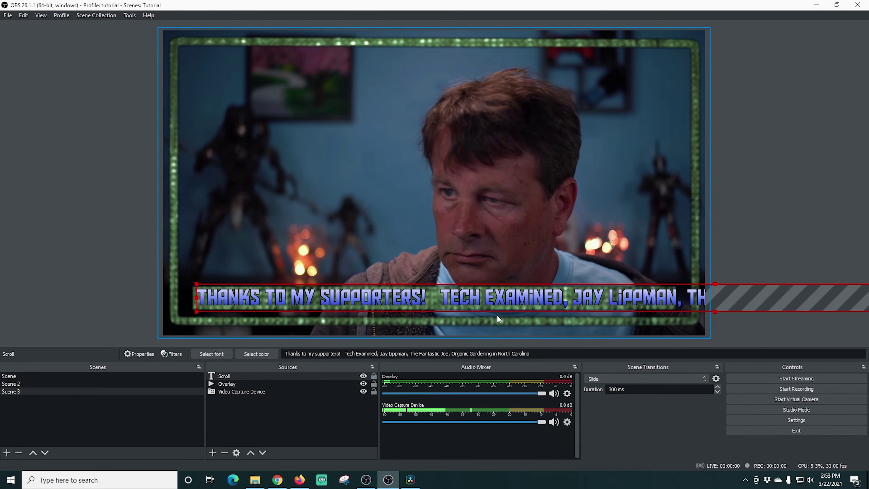
drag(579, 298, 148, 293)
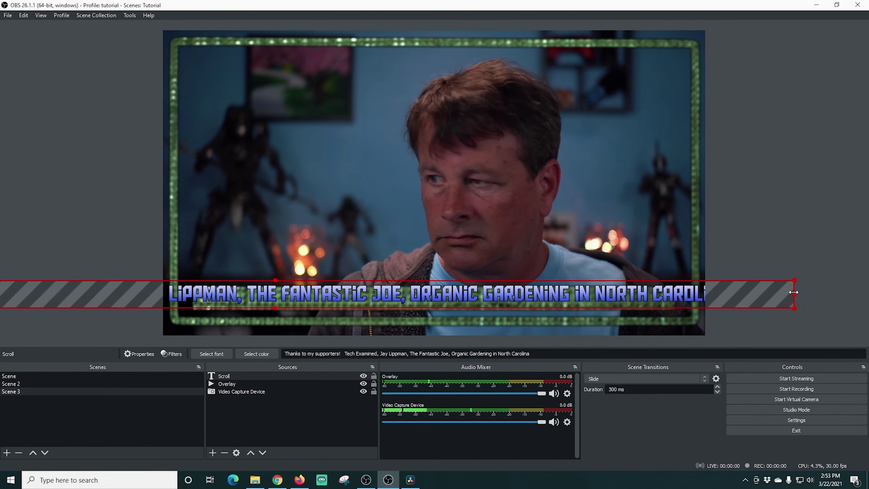
drag(794, 292, 289, 290)
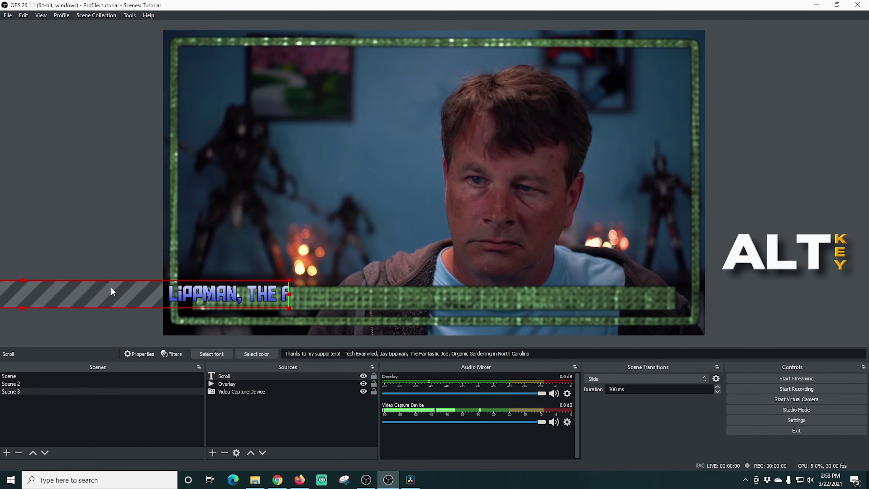
drag(113, 291, 553, 292)
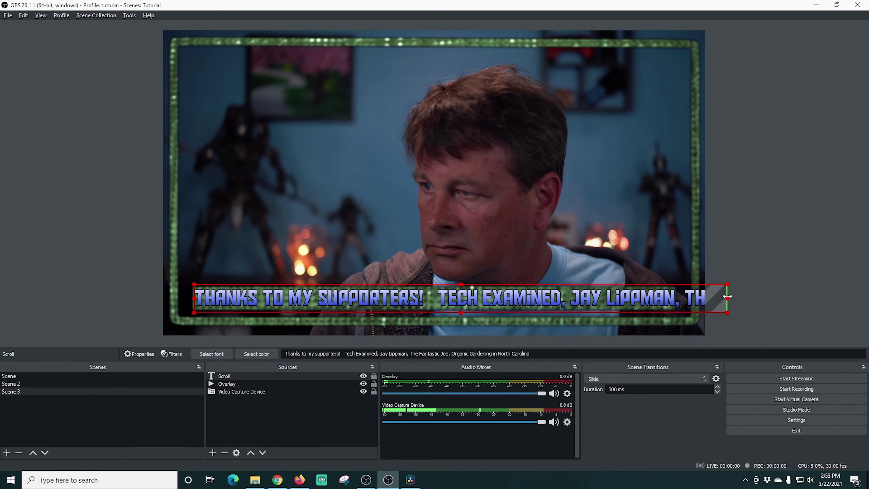
drag(728, 298, 673, 298)
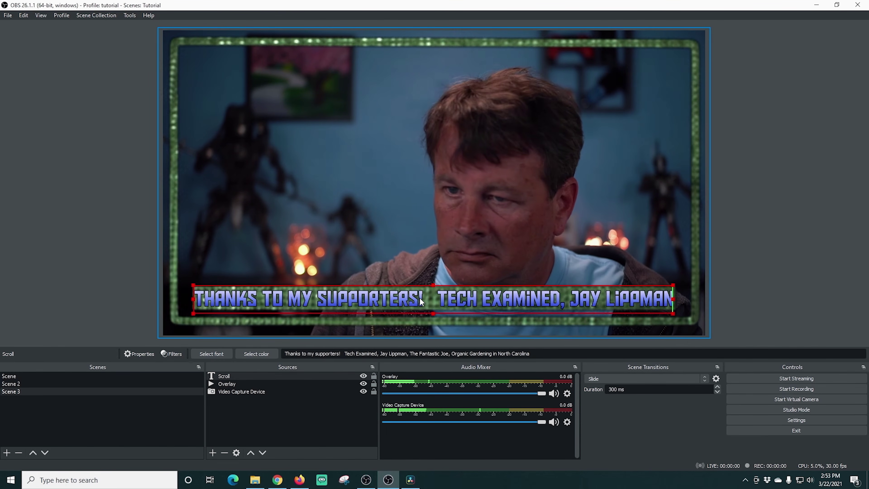
click(168, 354)
click(250, 395)
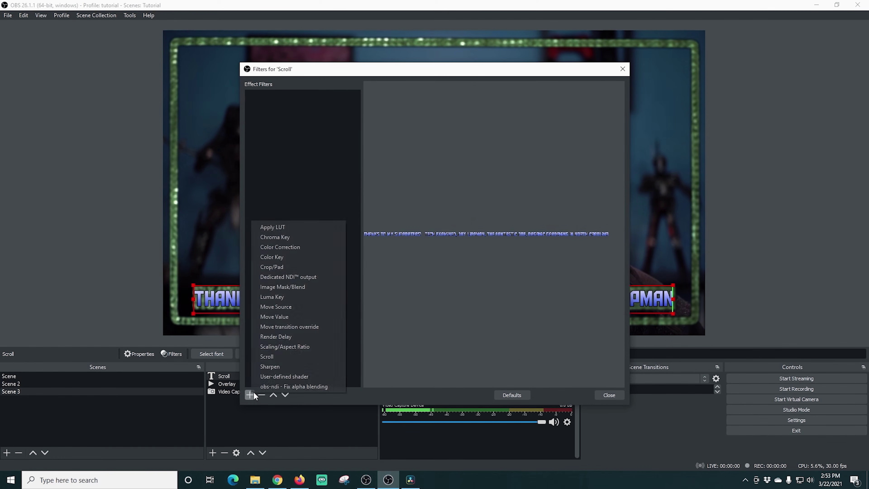
click(282, 355)
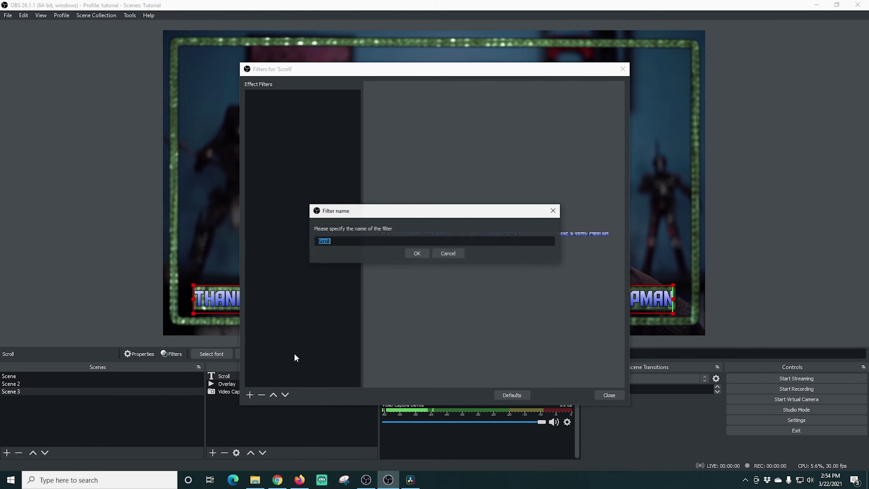
click(414, 254)
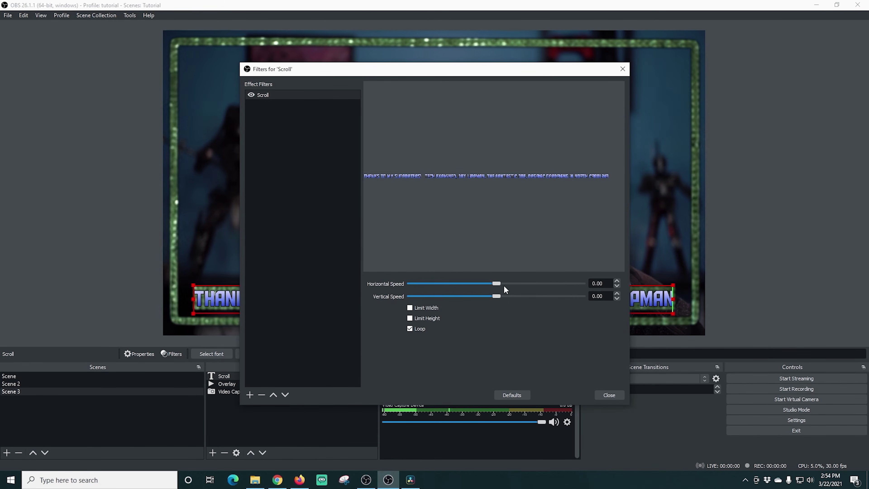
drag(497, 282, 523, 283)
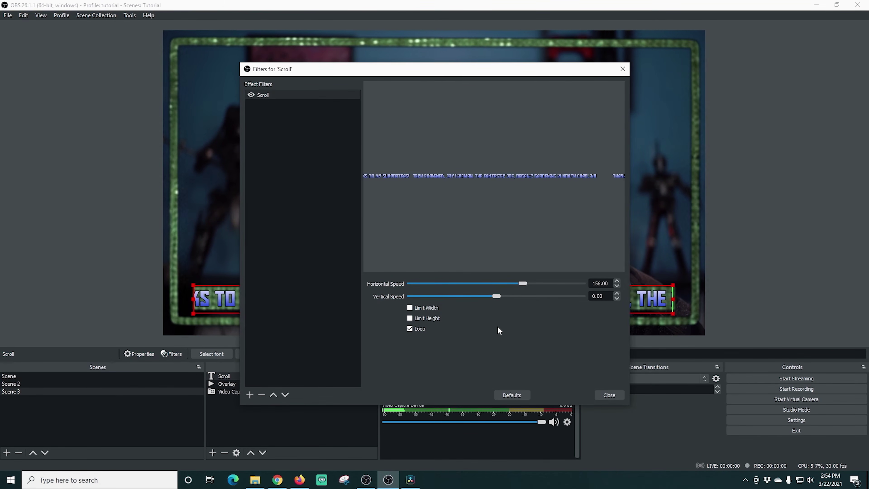
click(606, 395)
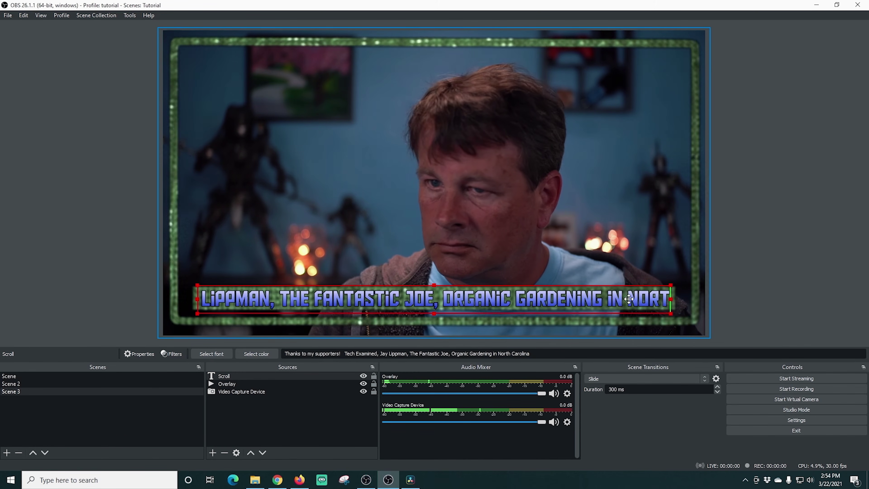
Step: Add a Color Source filled with blue #147fd1
click(212, 452)
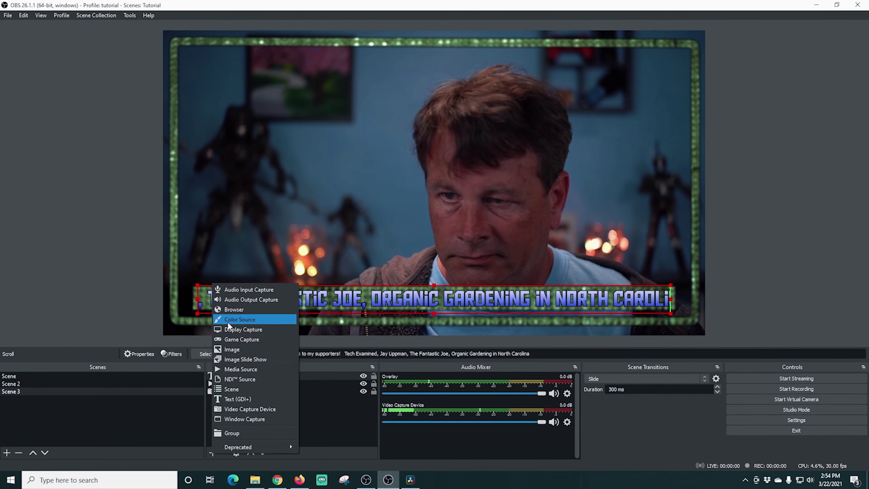
click(228, 322)
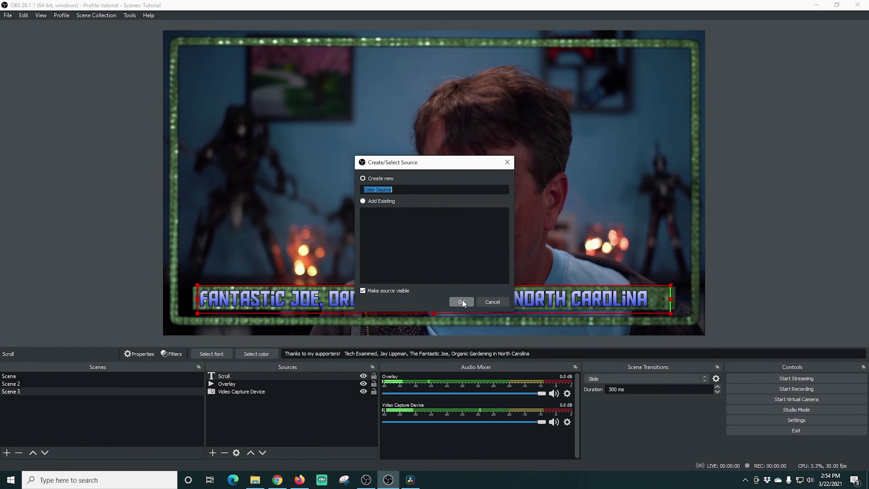
click(461, 300)
click(493, 324)
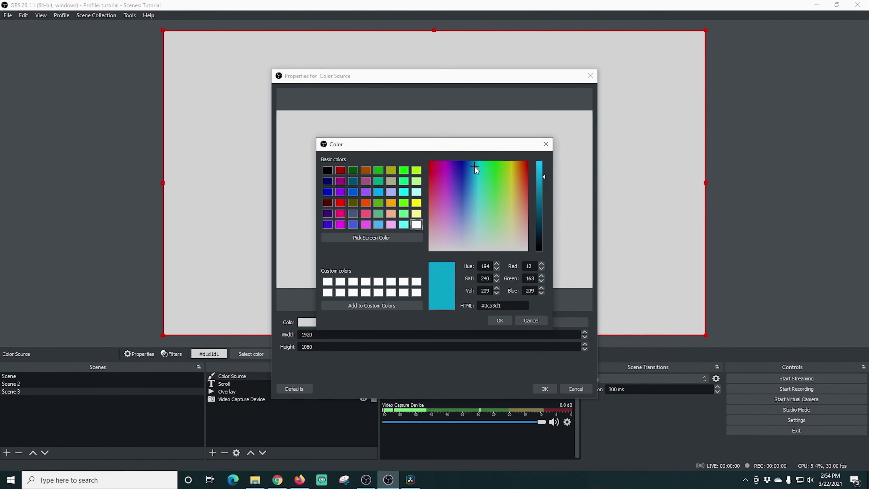
click(498, 320)
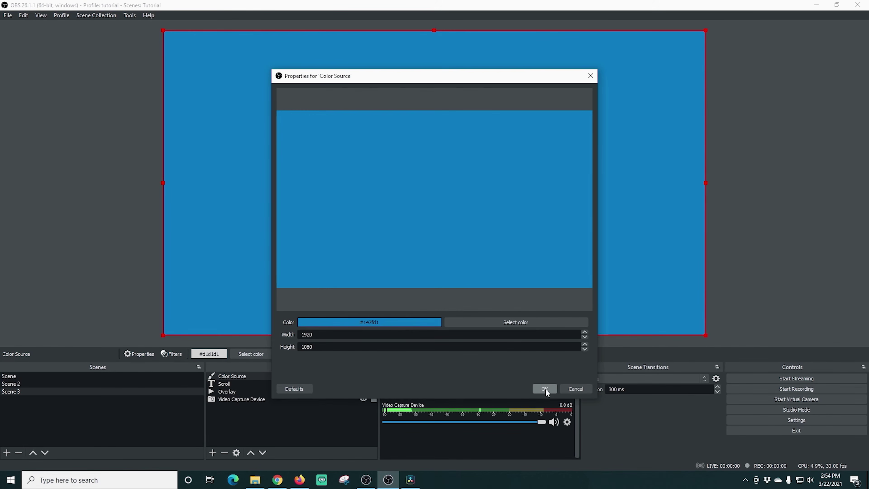
click(545, 389)
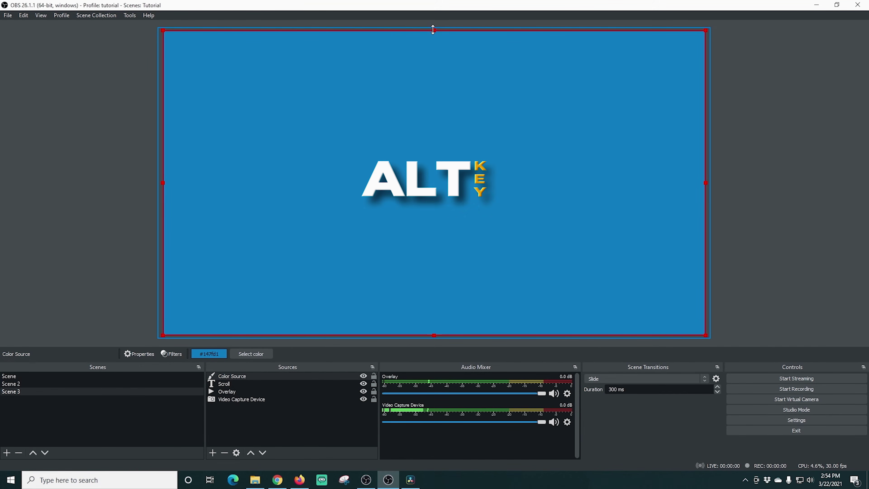
Step: Shape the blue fill into a bottom strip layered beneath the overlay, then copy it
drag(433, 30, 447, 285)
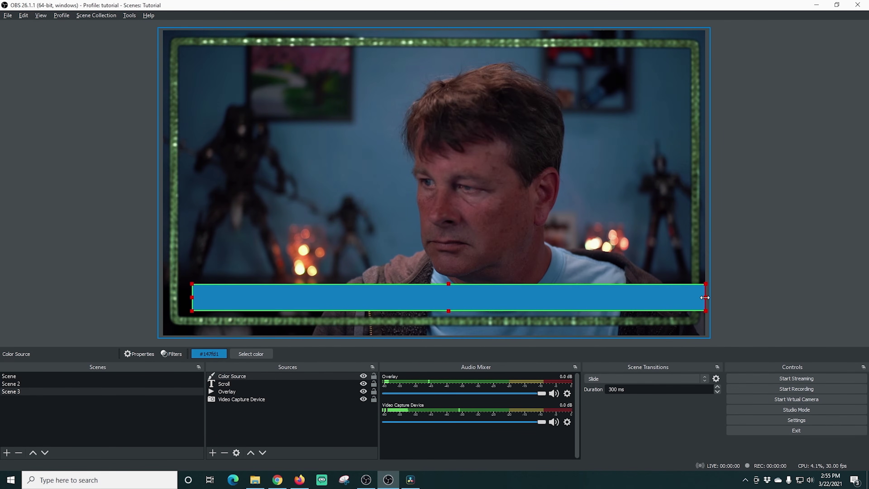
drag(664, 301, 678, 301)
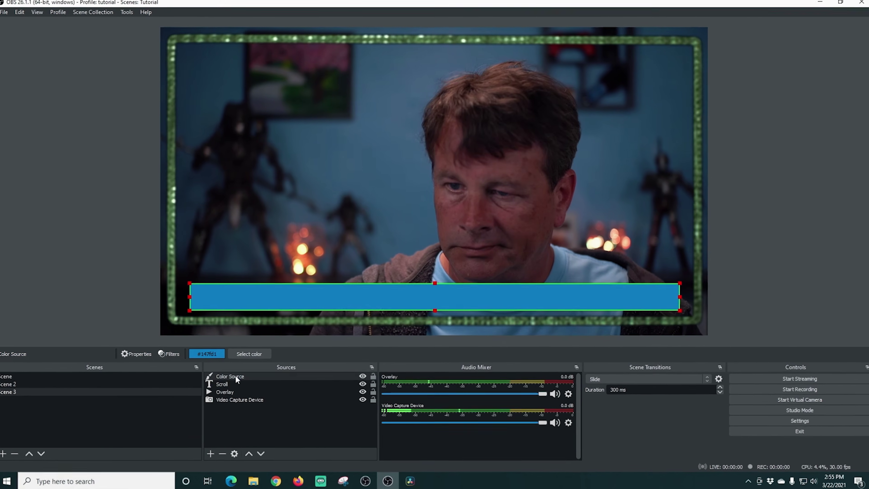
mouse_move(235, 376)
mouse_down()
mouse_move(239, 385)
mouse_move(303, 394)
mouse_move(236, 394)
mouse_up()
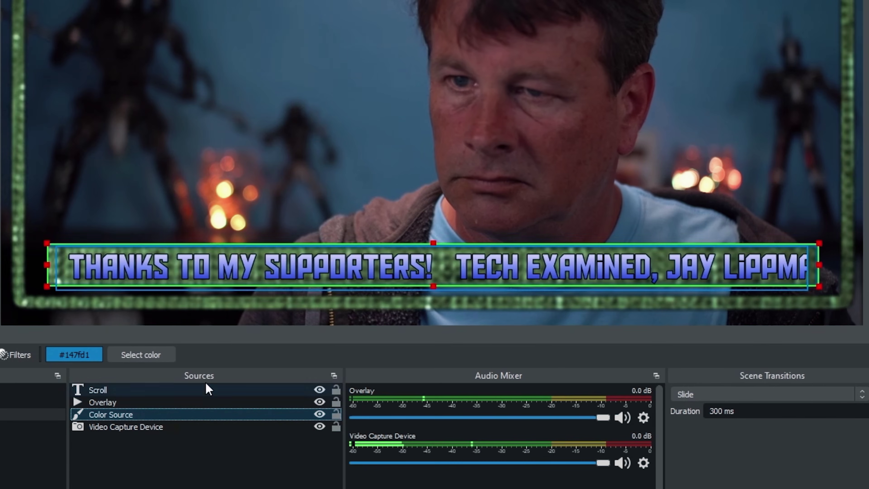
drag(47, 265, 42, 263)
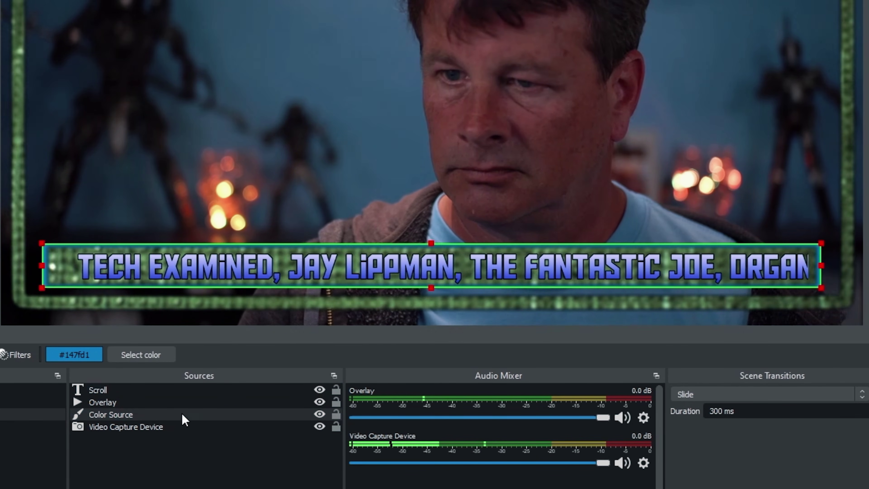
right_click(112, 414)
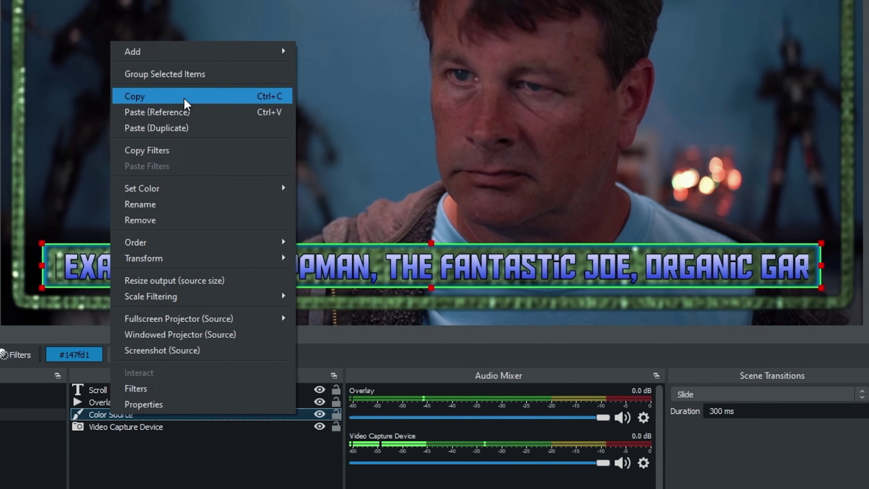
click(185, 97)
right_click(106, 415)
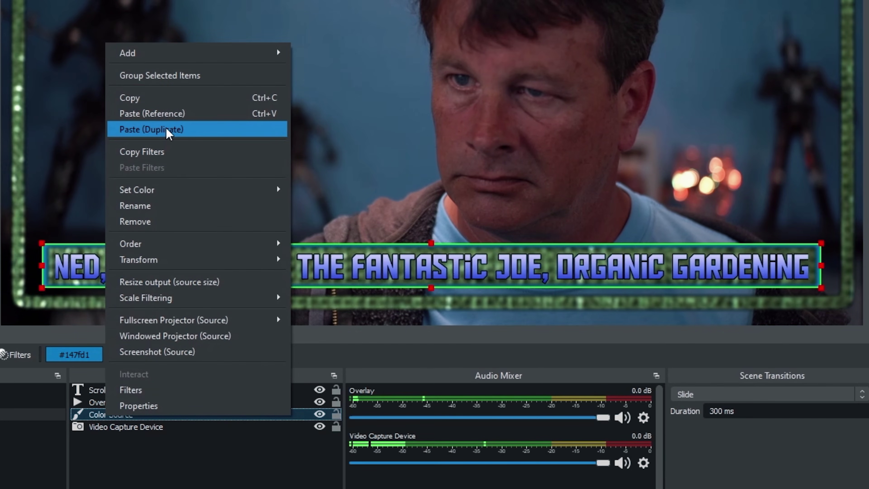
Step: Paste the blue bar as Color Source 2, a thinner strip along the top edge beneath the overlay
click(170, 131)
drag(382, 276, 342, 0)
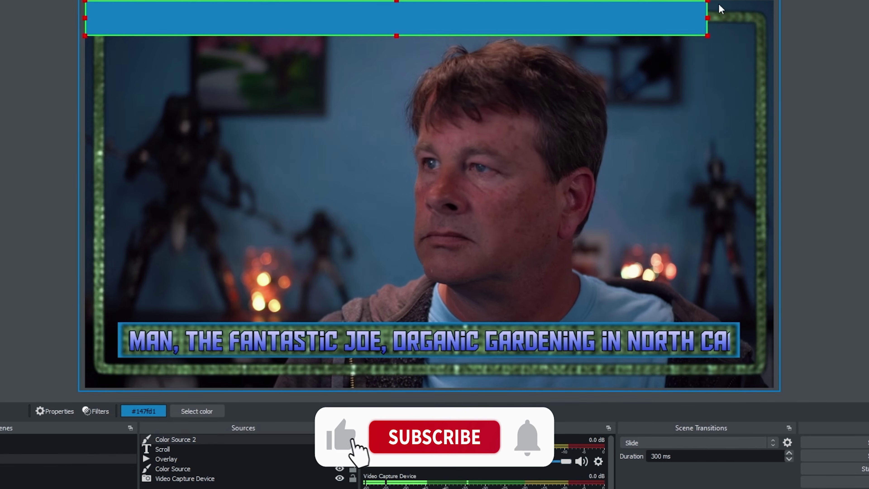
drag(707, 14, 737, 20)
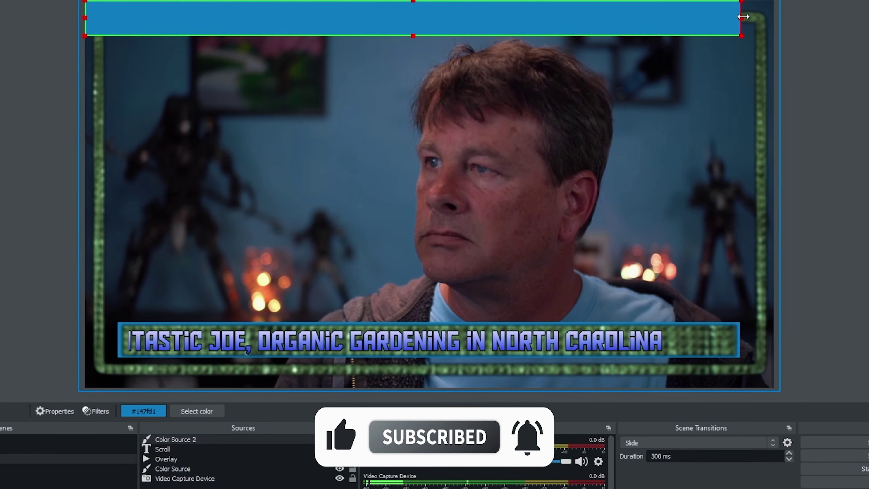
drag(273, 23, 305, 22)
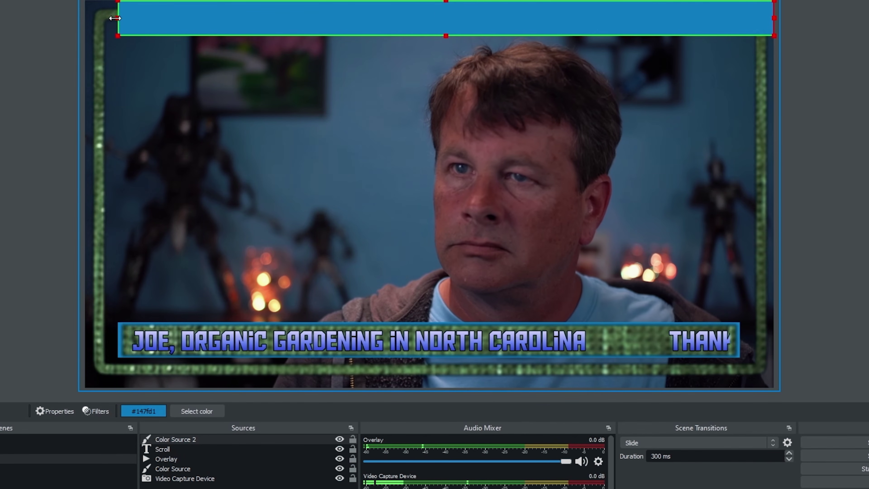
drag(430, 36, 433, 17)
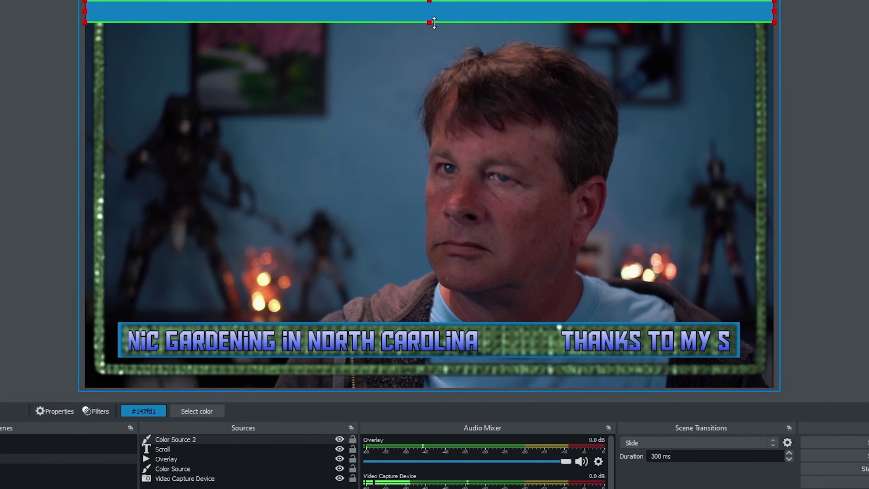
drag(186, 441, 187, 475)
drag(187, 474, 189, 472)
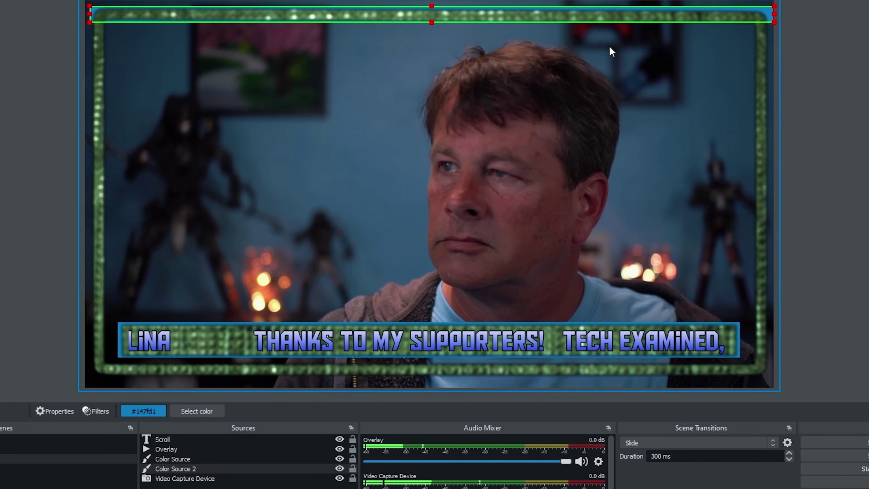
drag(774, 14, 769, 14)
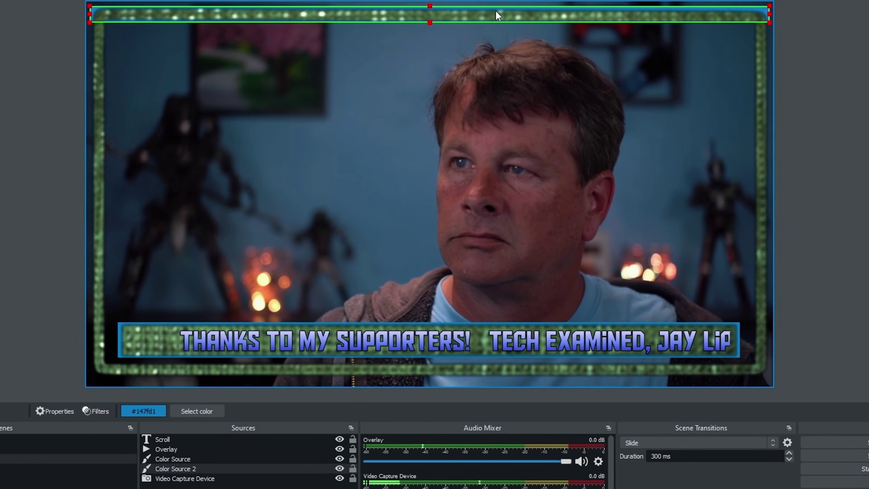
Step: Copy and paste Color Source 2, placing the new bar along the bottom edge beneath the overlay
right_click(185, 468)
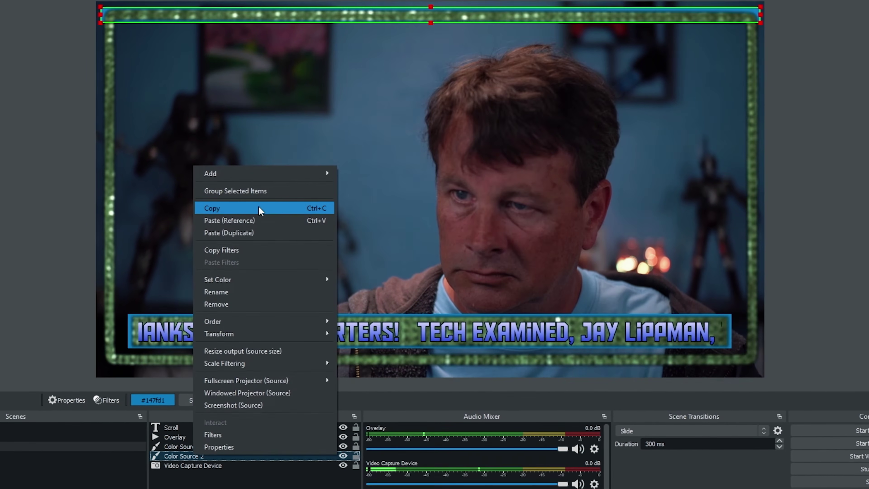
click(230, 209)
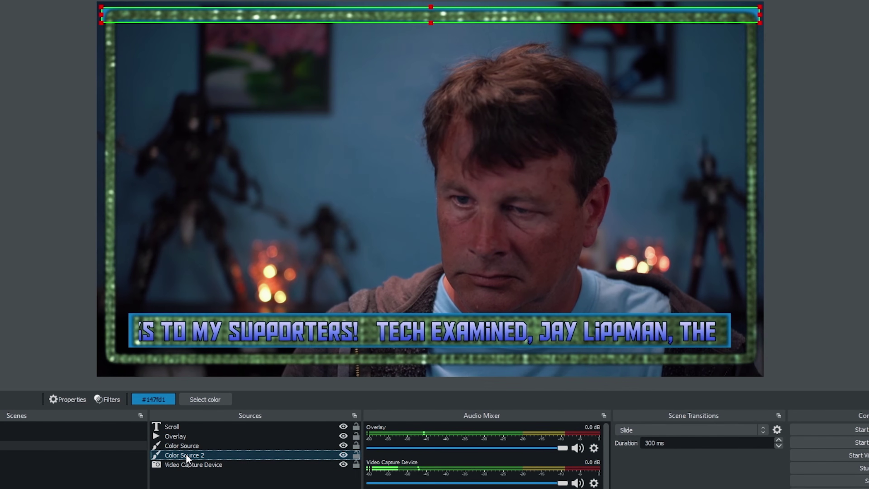
right_click(184, 479)
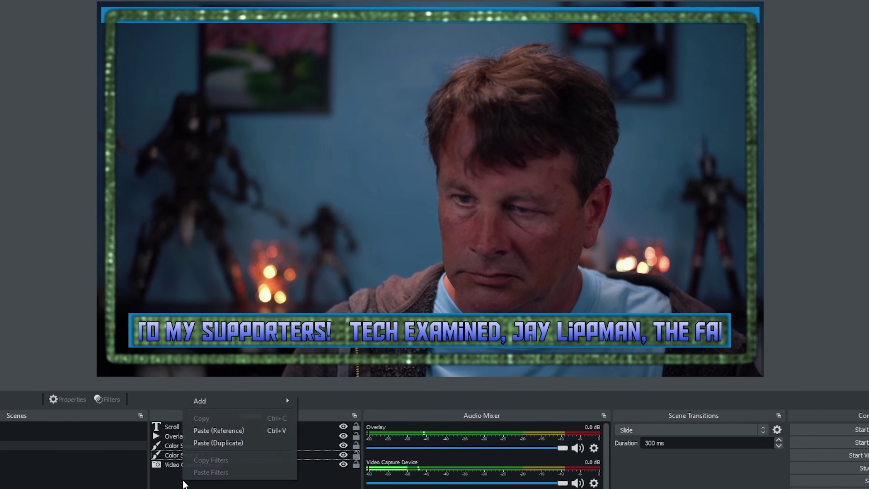
click(219, 443)
drag(396, 15, 400, 361)
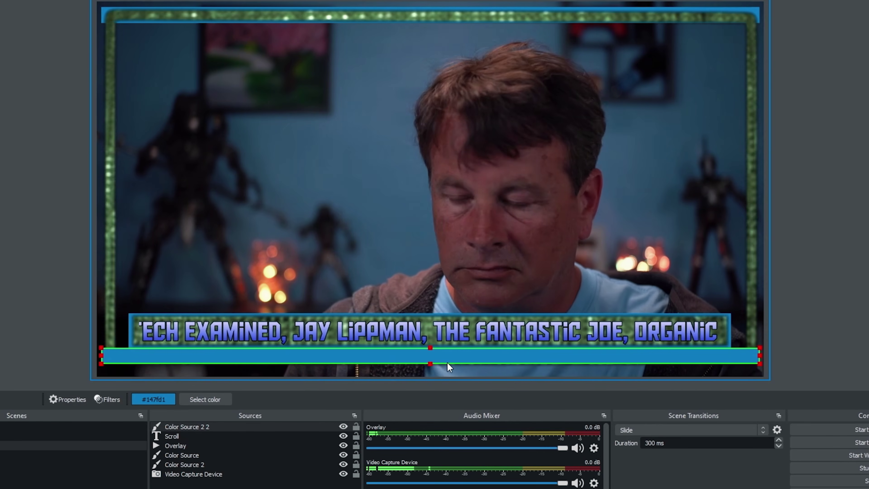
key(Down)
key(Down)
key(Down)
key(Down)
key(Down)
key(Down)
key(Down)
key(Down)
key(Down)
key(Down)
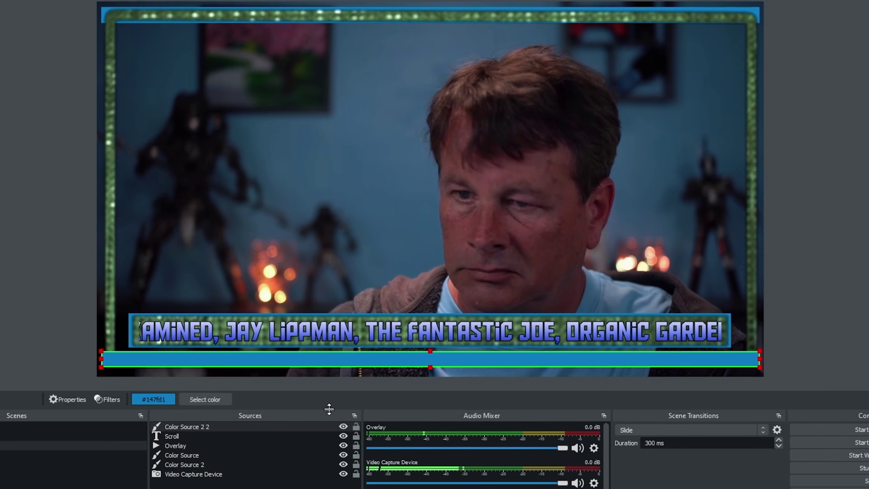
drag(237, 425, 231, 466)
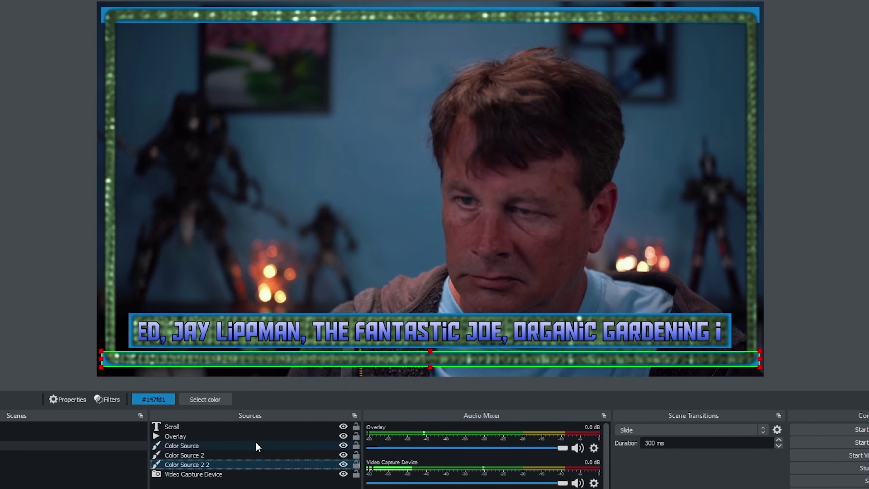
click(370, 379)
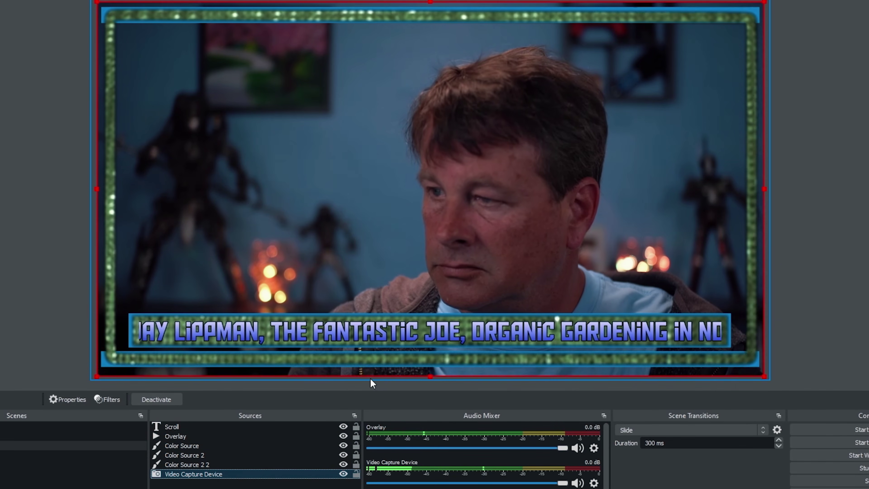
click(195, 464)
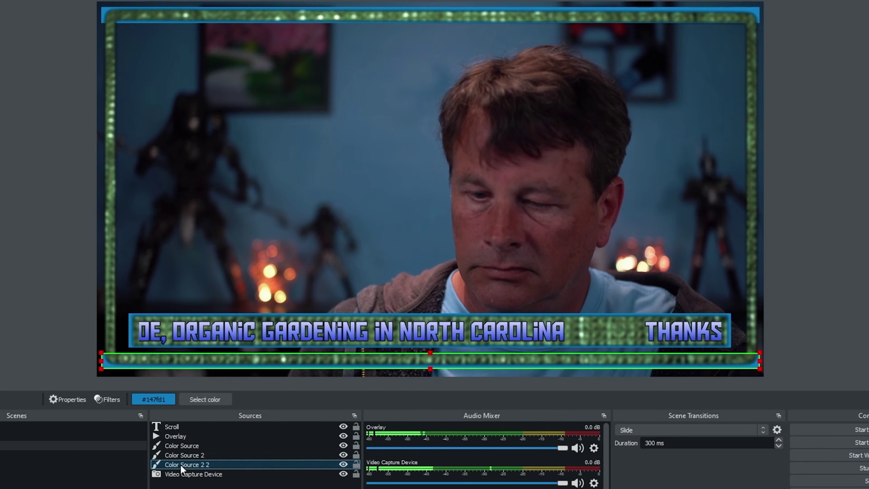
Step: Paste another blue bar copy and reposition it, realigning the overlay frame to the canvas edge
right_click(180, 464)
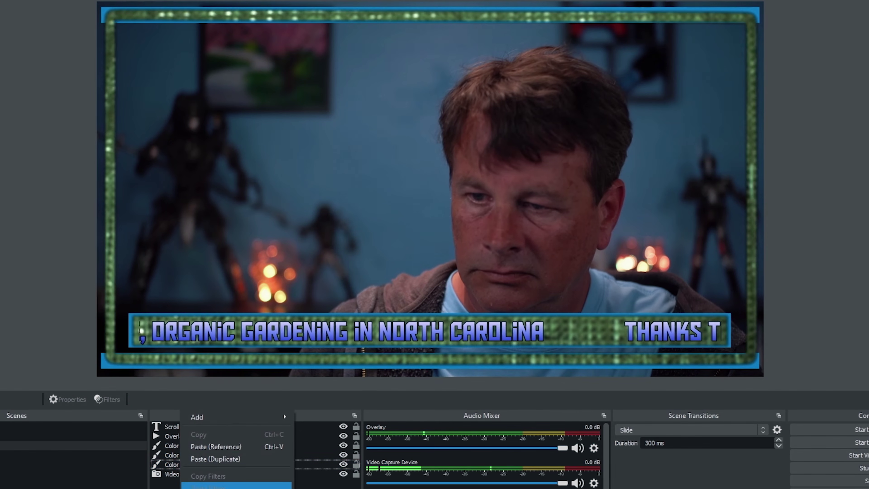
click(201, 458)
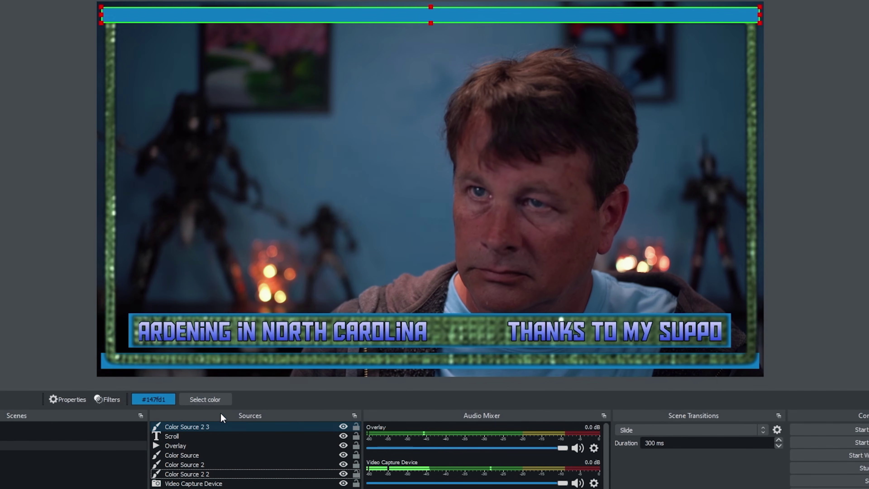
drag(401, 17, 716, 102)
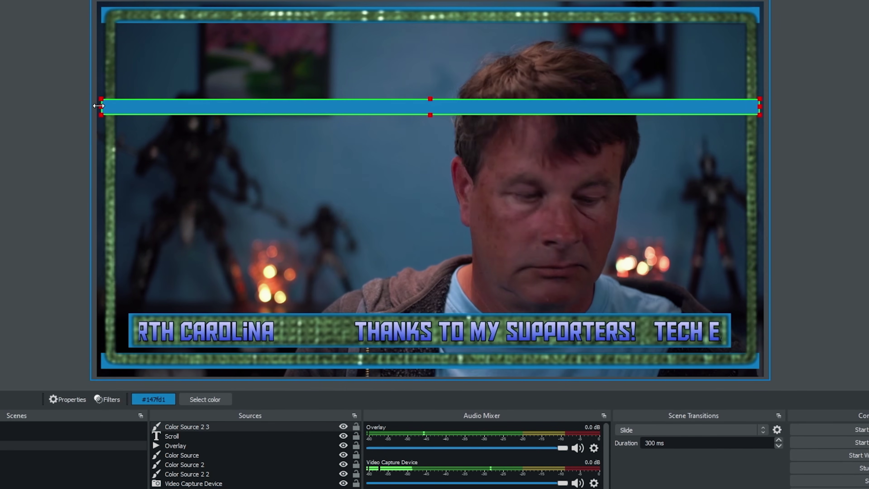
drag(97, 105, 109, 97)
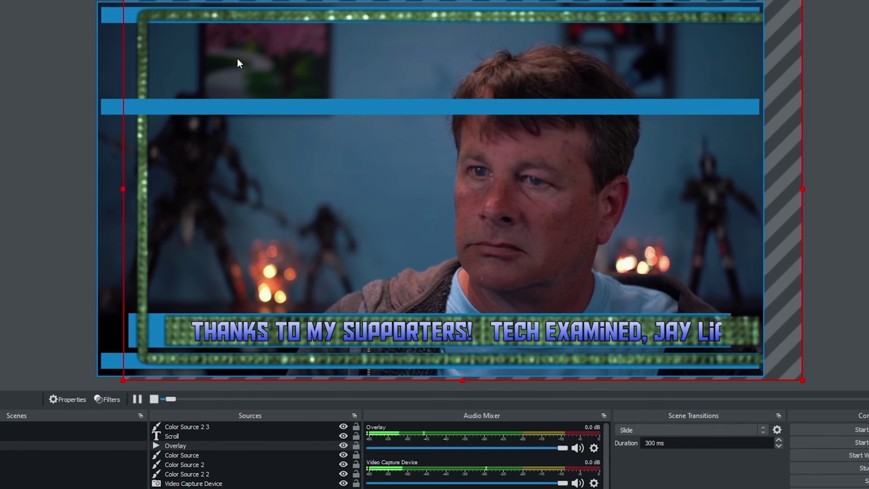
drag(238, 59, 204, 58)
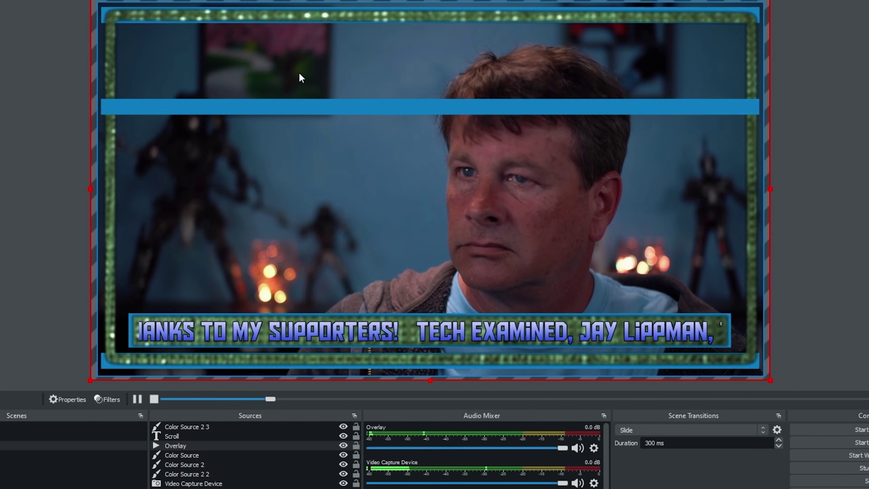
click(295, 106)
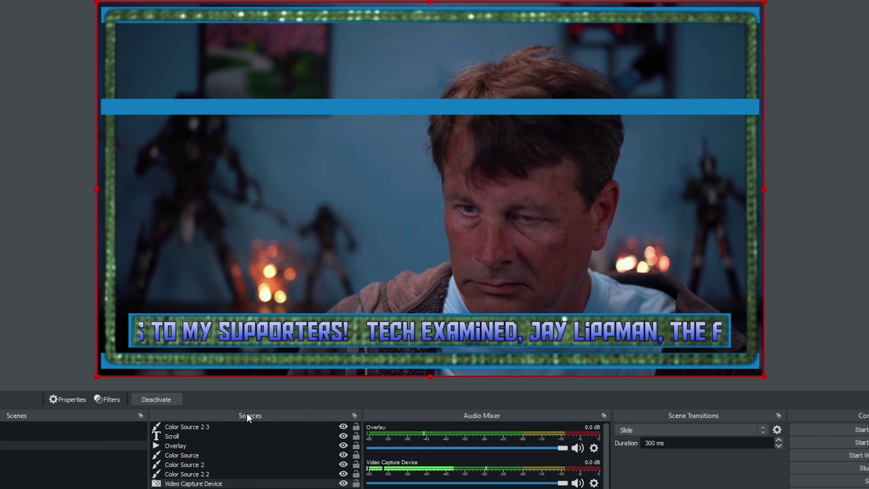
Step: Lock Color Source and Color Source 2 in place
click(356, 455)
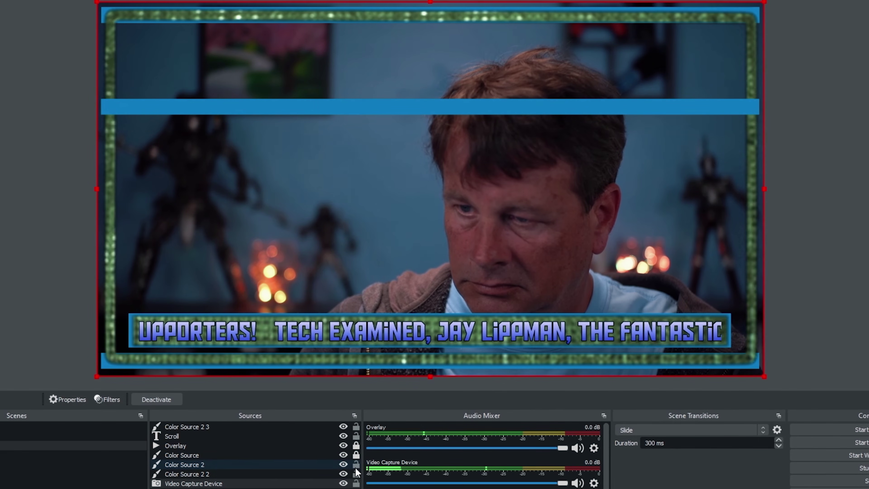
click(356, 466)
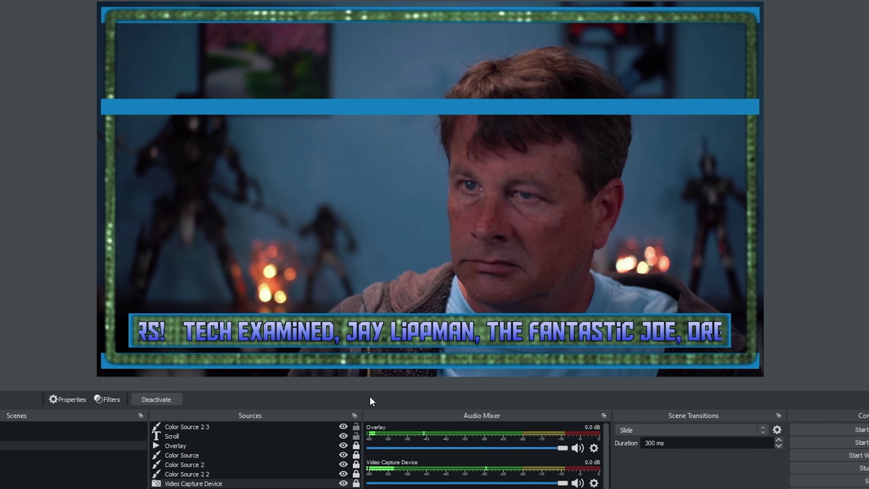
click(369, 105)
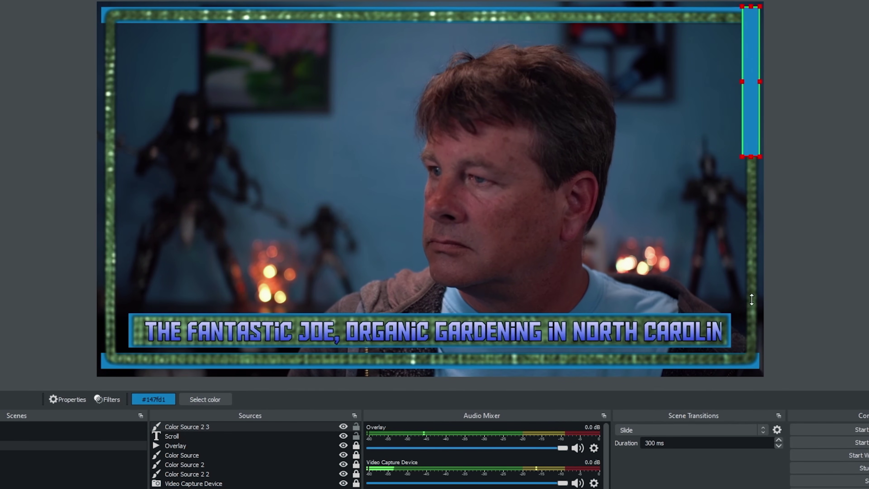
Step: Snap Color Source 2 3 to the right edge and stretch it to full frame height
key(Down)
key(Down)
key(Down)
key(Down)
key(Down)
key(Down)
key(Down)
key(Down)
key(Down)
key(Down)
key(Down)
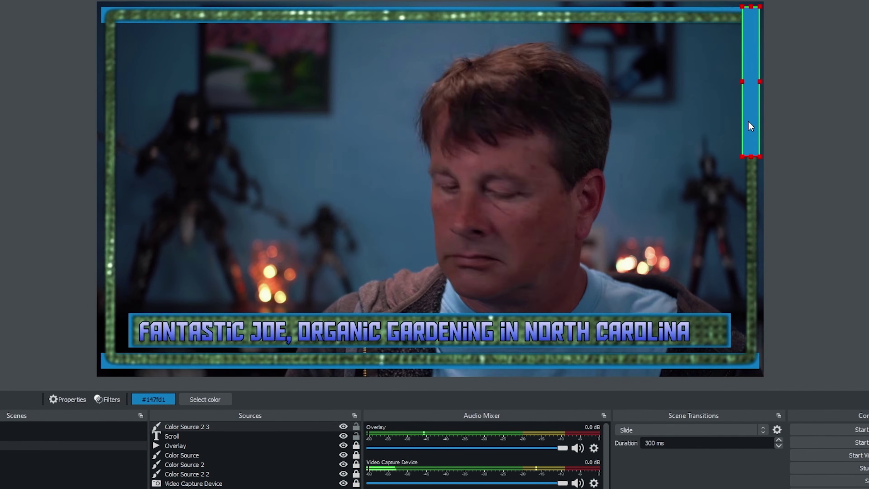
key(Down)
key(Down)
key(Down)
key(Down)
key(Down)
key(Down)
key(Down)
key(Down)
key(Down)
key(Down)
drag(742, 202, 749, 239)
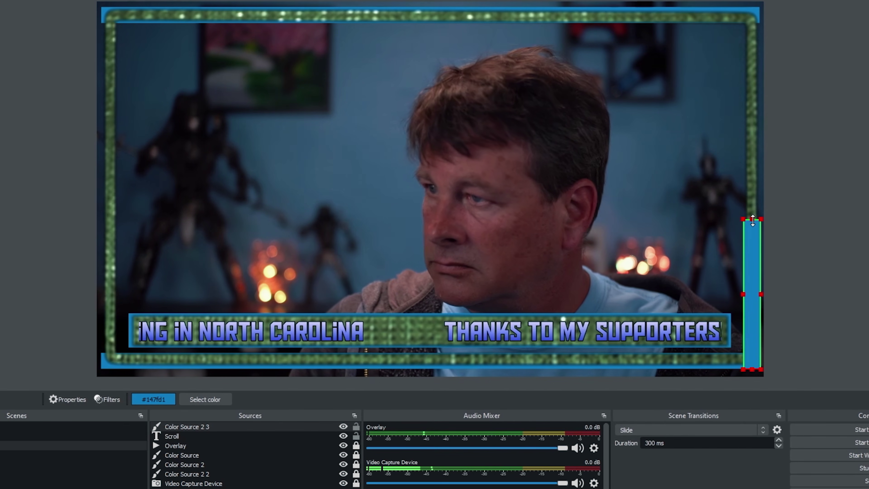
drag(753, 220, 748, 7)
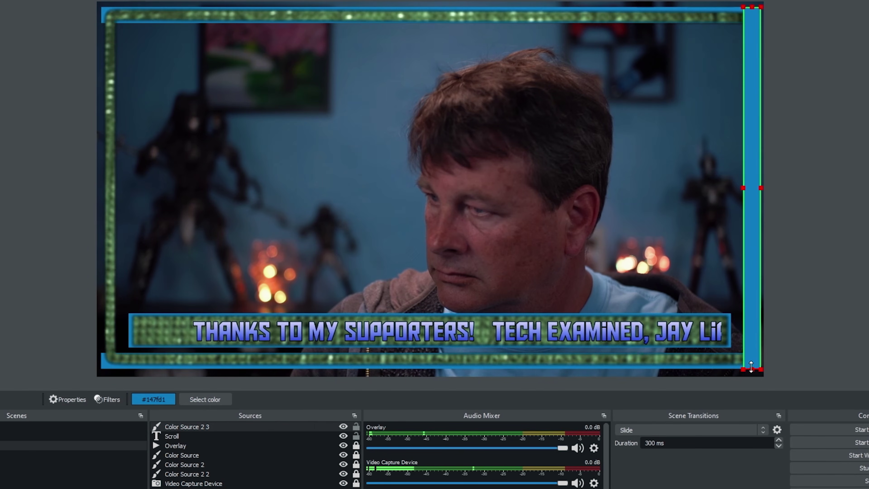
click(808, 363)
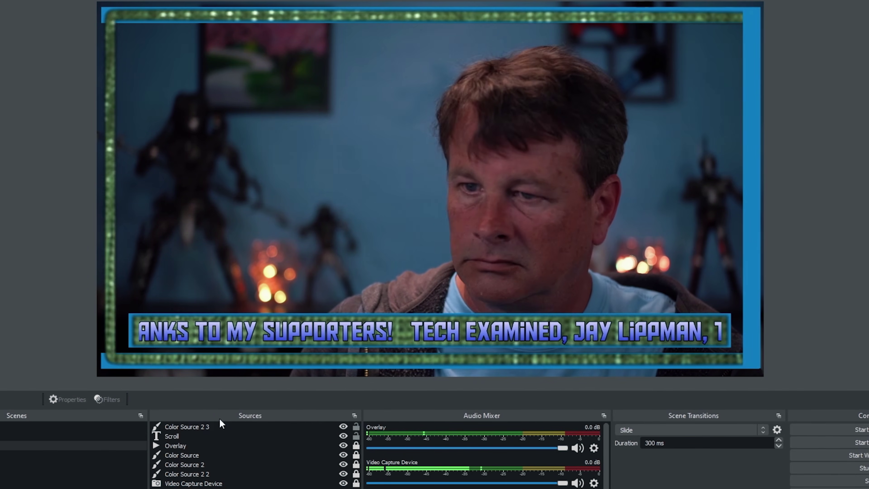
Step: Layer the right blue strip behind the sparkly frame and copy it
drag(198, 427, 198, 483)
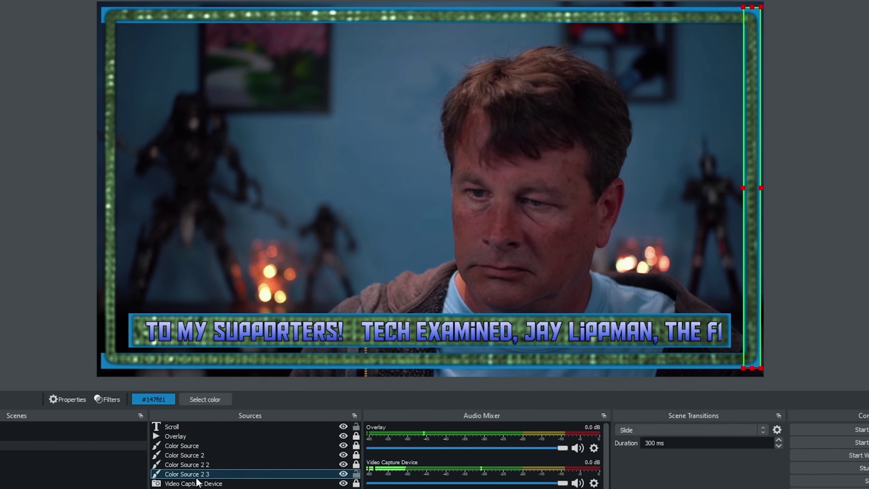
right_click(198, 474)
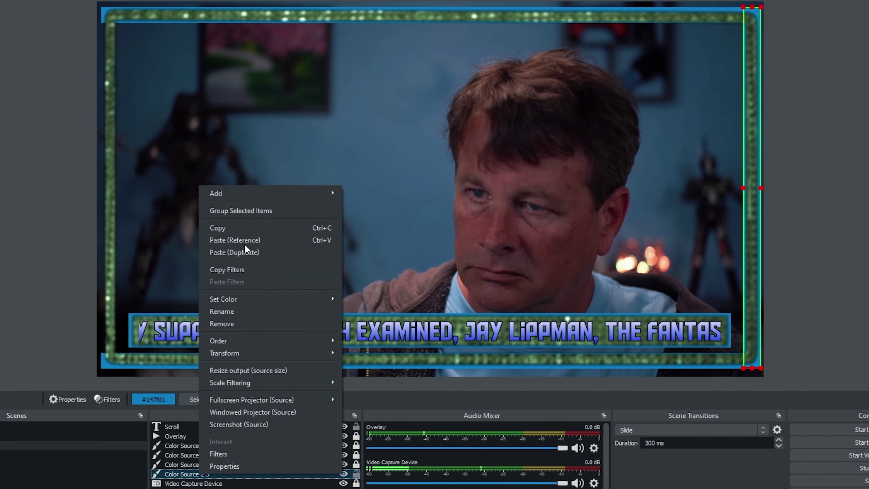
click(252, 228)
Step: Paste a duplicate strip onto the left edge, layered behind the sparkly frame
right_click(216, 488)
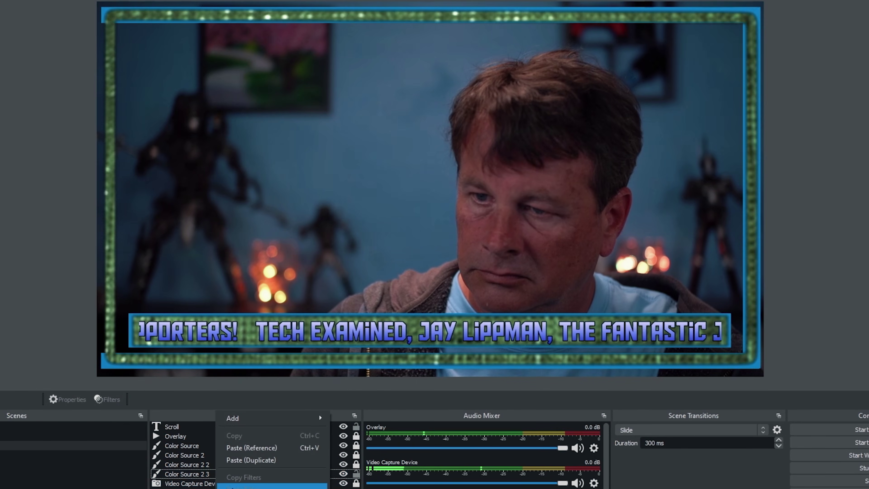
click(251, 460)
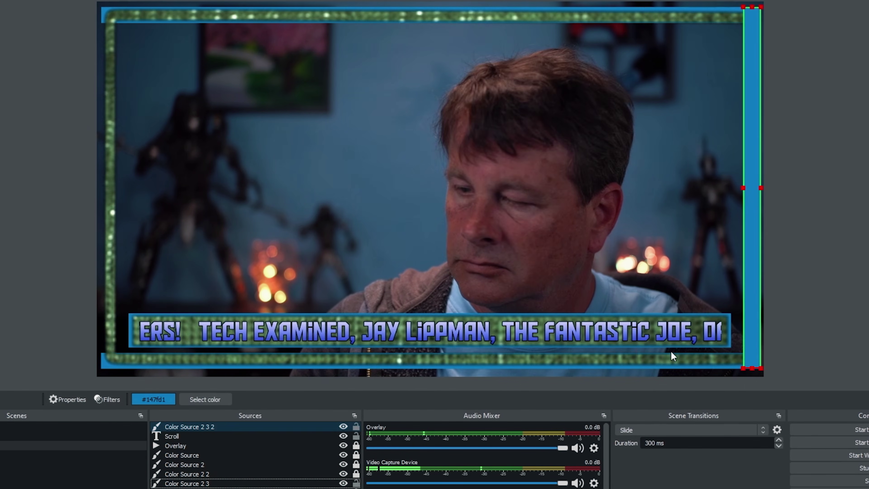
drag(753, 306, 184, 337)
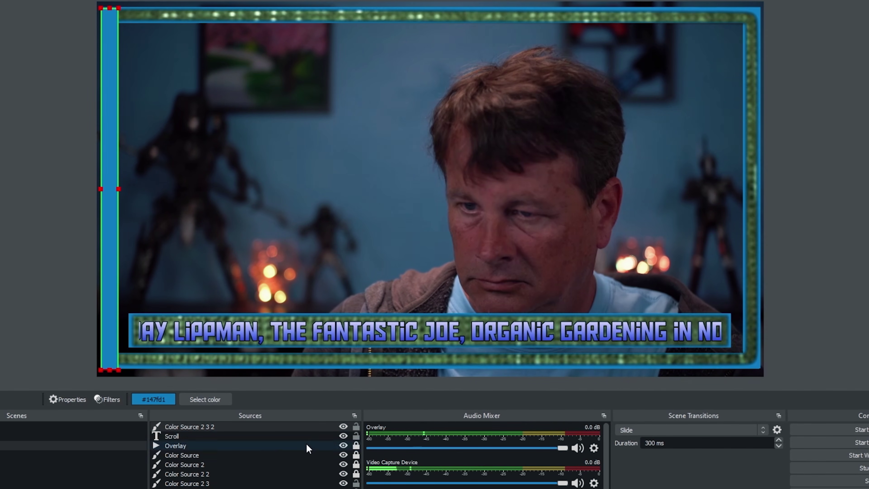
drag(271, 426, 264, 486)
click(838, 315)
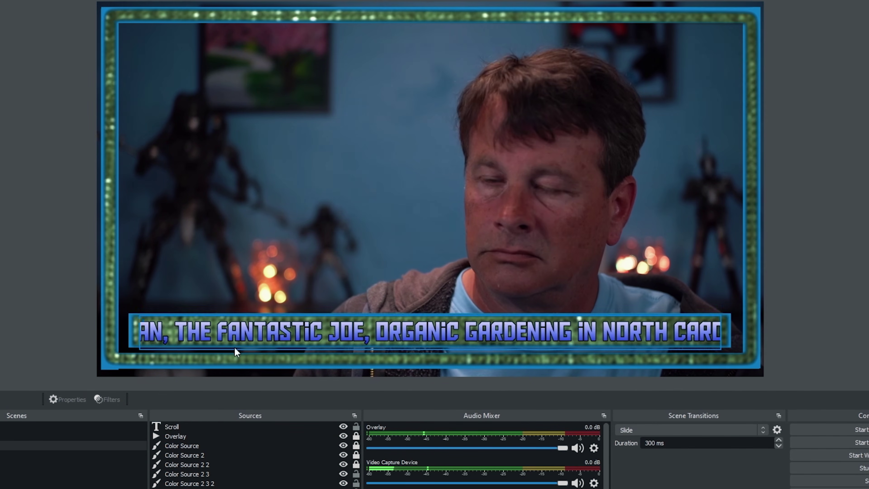
click(107, 366)
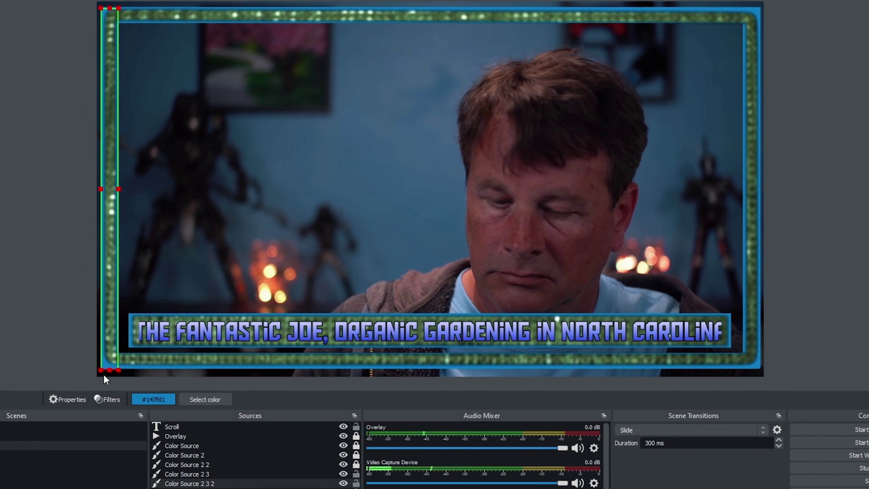
click(26, 342)
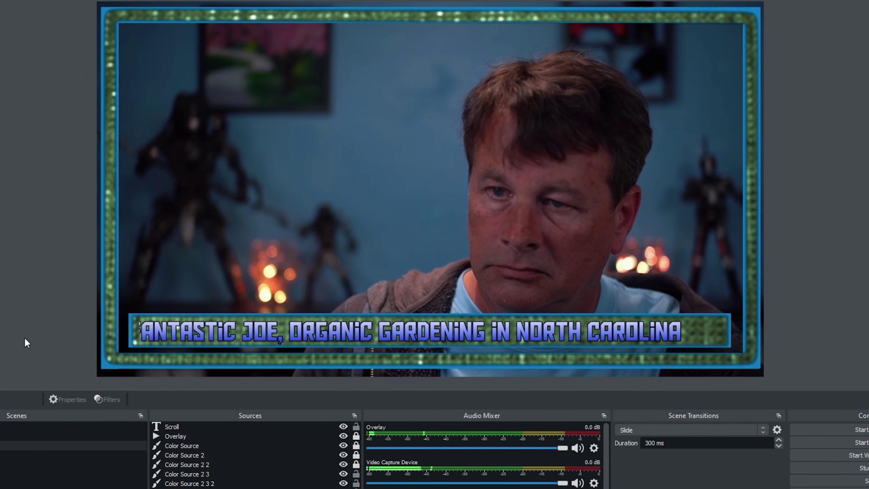
click(110, 368)
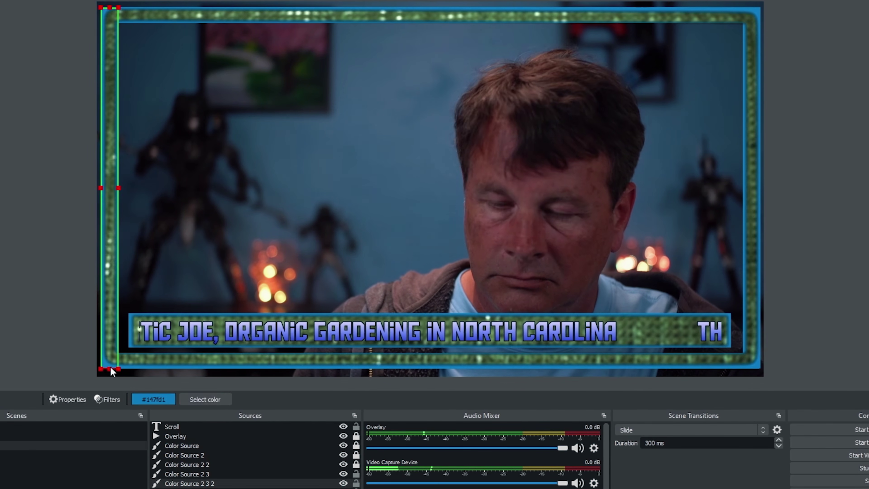
click(63, 354)
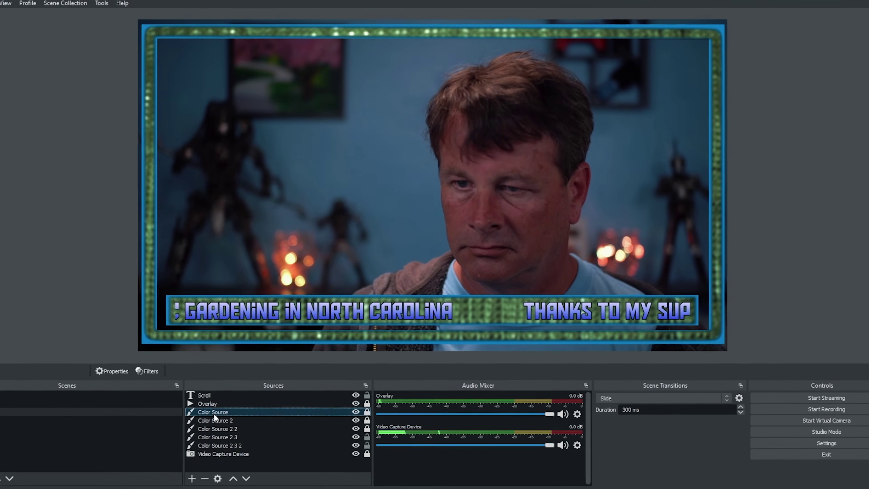
Step: Review Color Source's properties and close them without changes
right_click(191, 438)
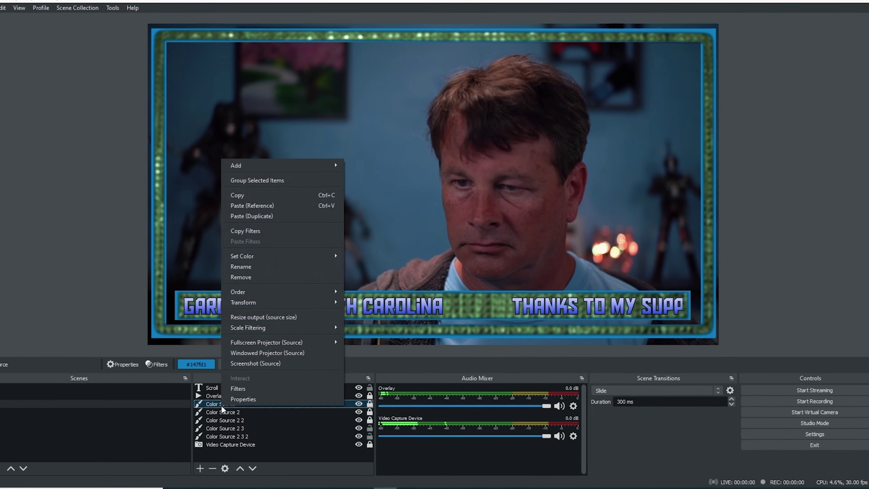
click(241, 398)
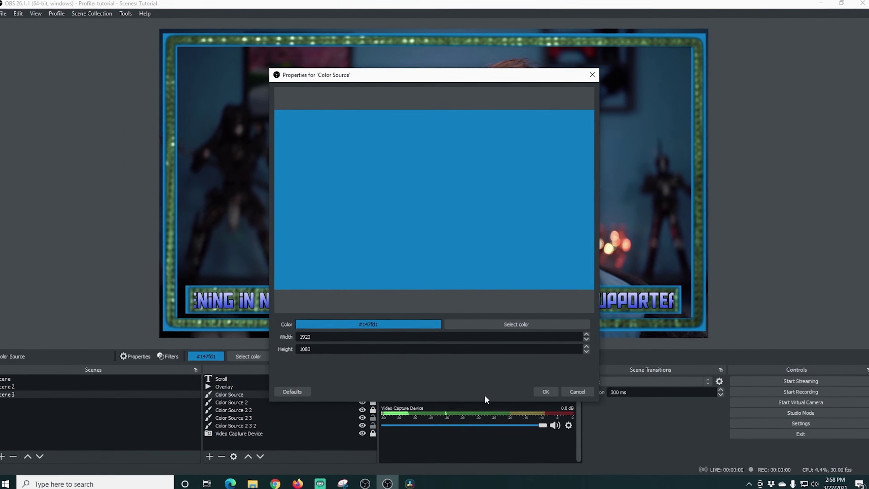
click(581, 391)
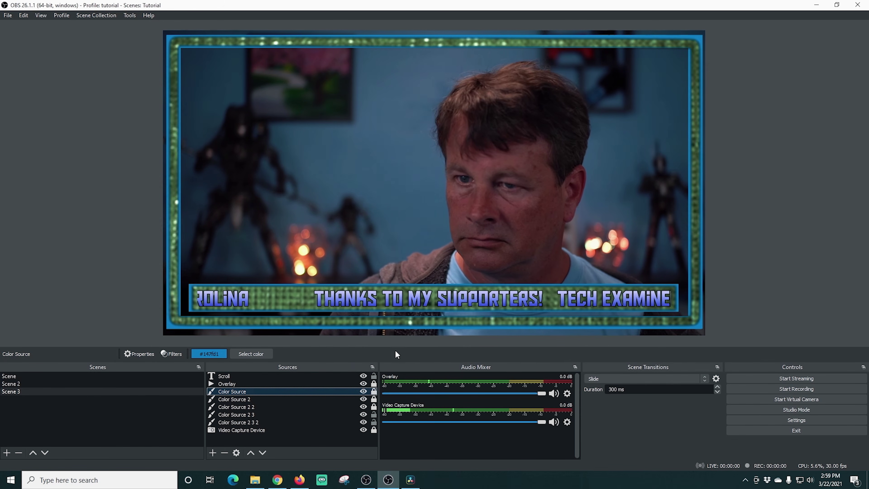
Step: Lock the side strips Color Source 2 3 and Color Source 2 3 2
click(427, 326)
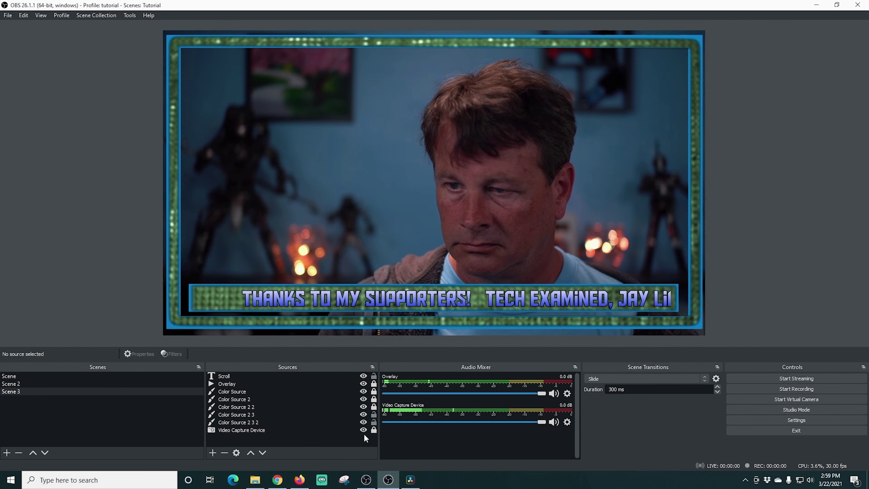
click(357, 391)
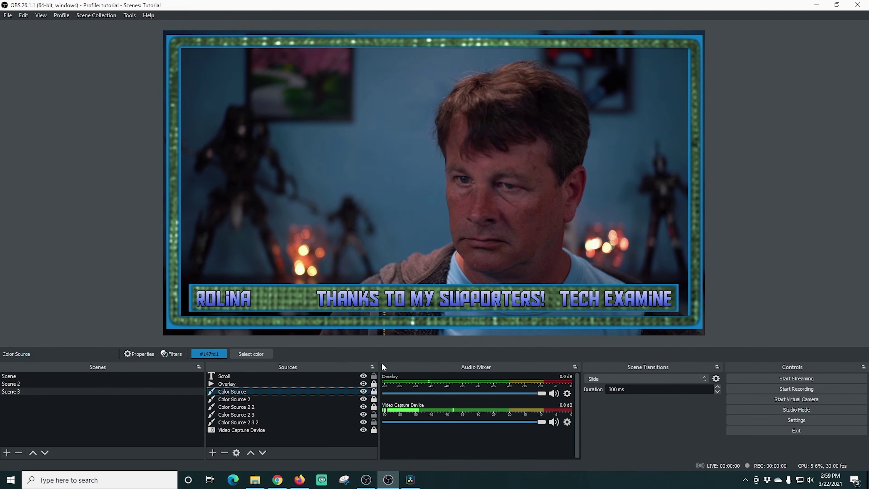
click(426, 326)
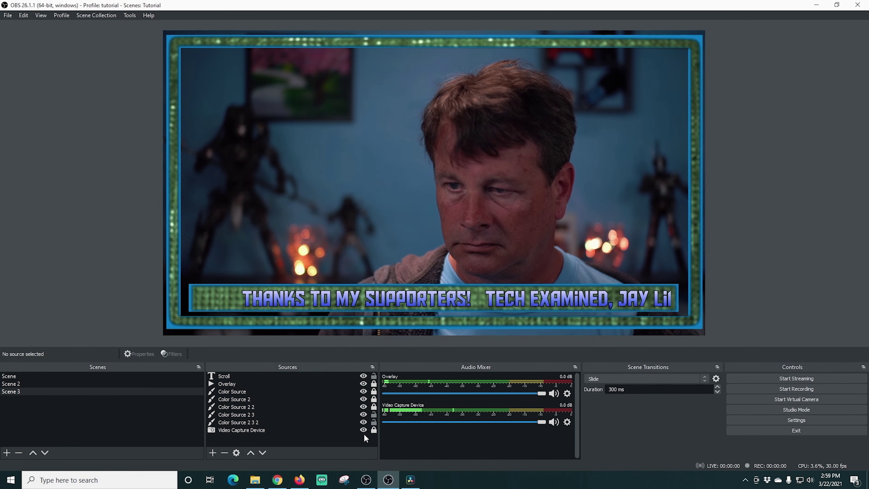
click(373, 415)
click(373, 422)
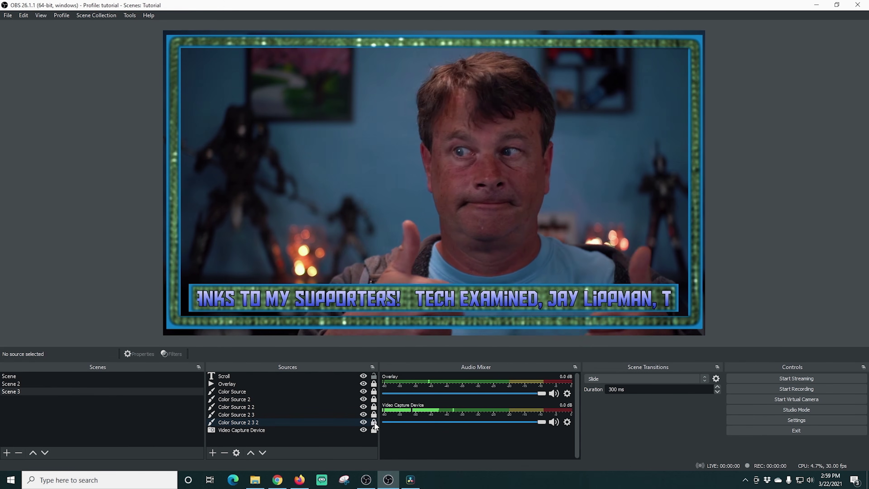